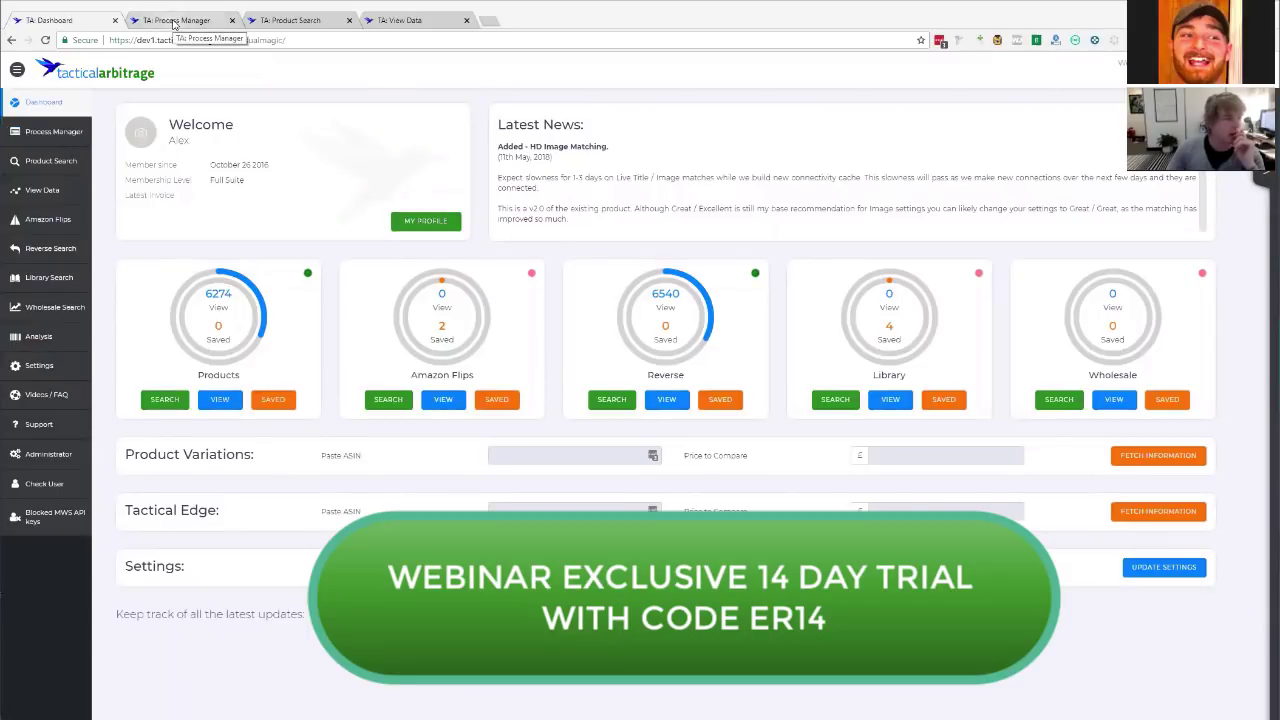
Look over the still-scanning product and reverse searches in Process Manager, then return to Product Search.
key("ctrl+Tab")
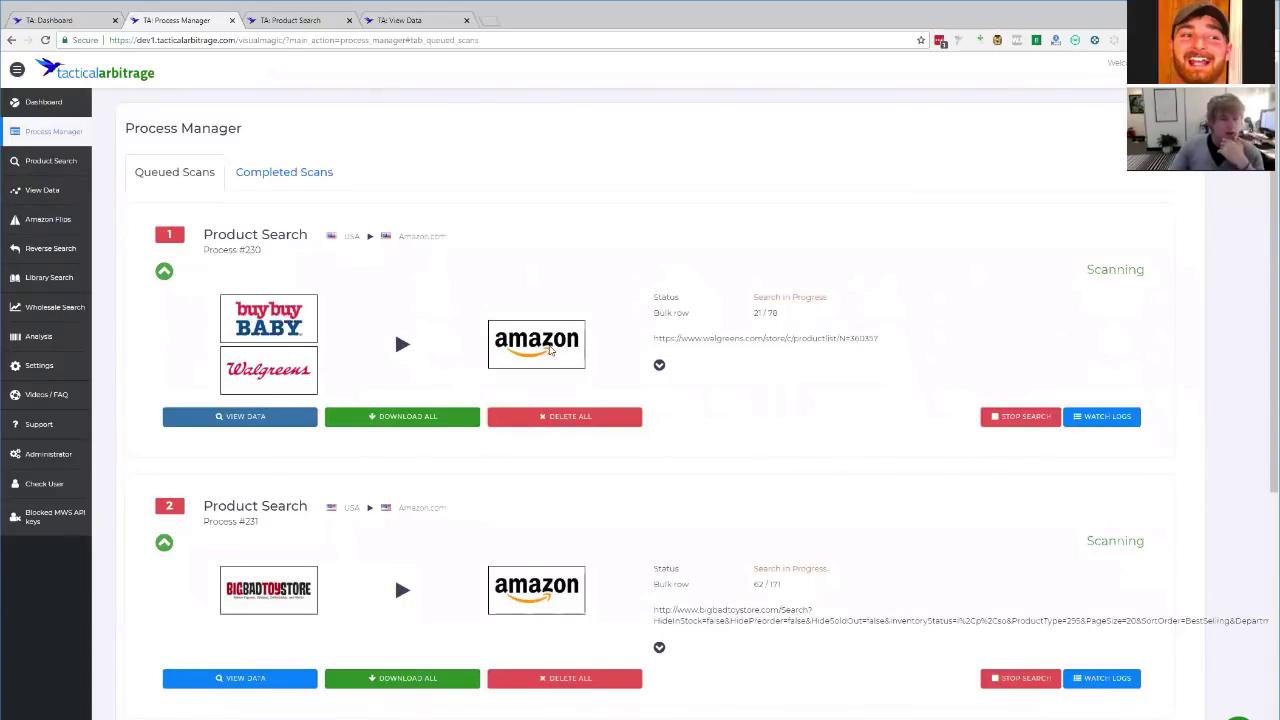
scroll(579, 376, "down", 1)
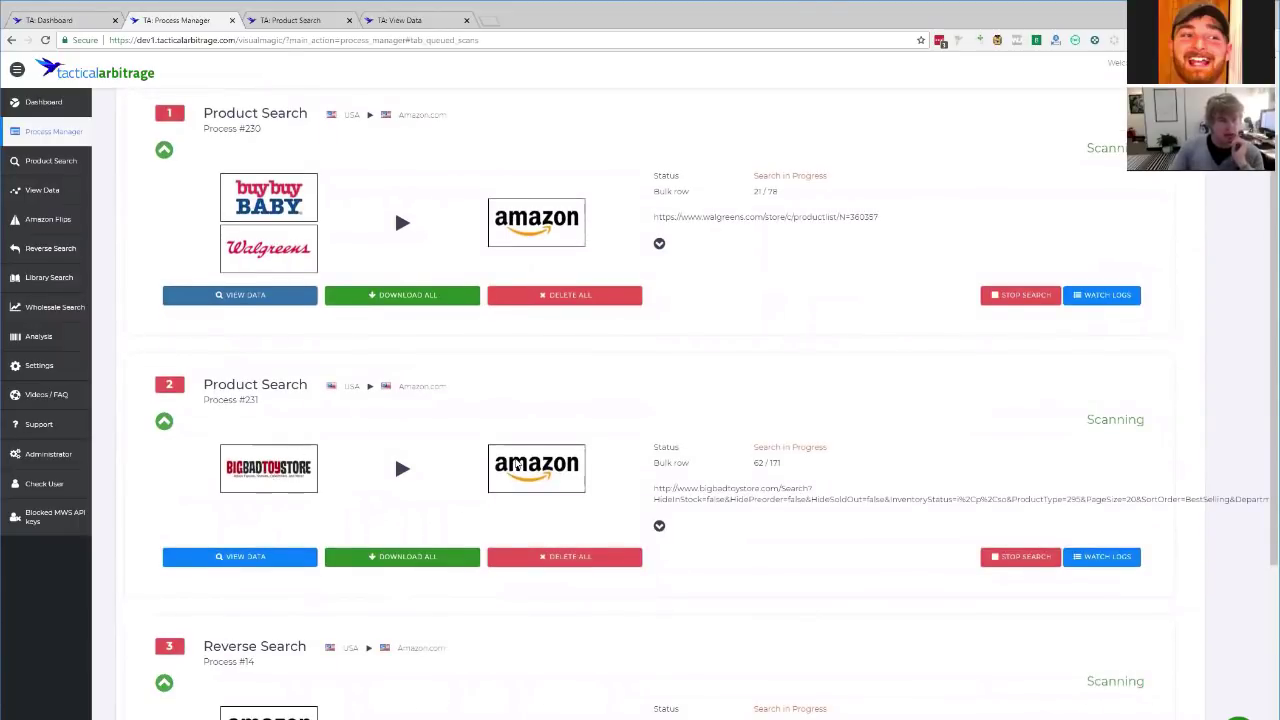
scroll(540, 473, "down", 2)
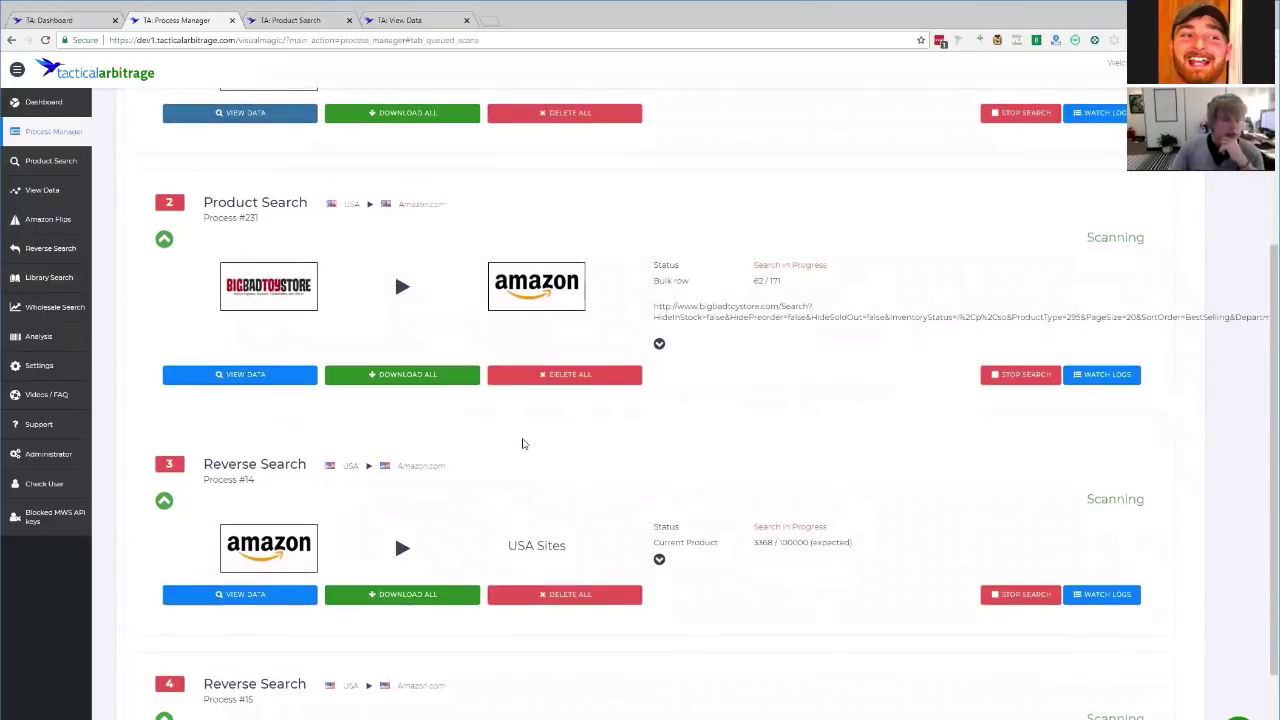
scroll(262, 552, "down", 1)
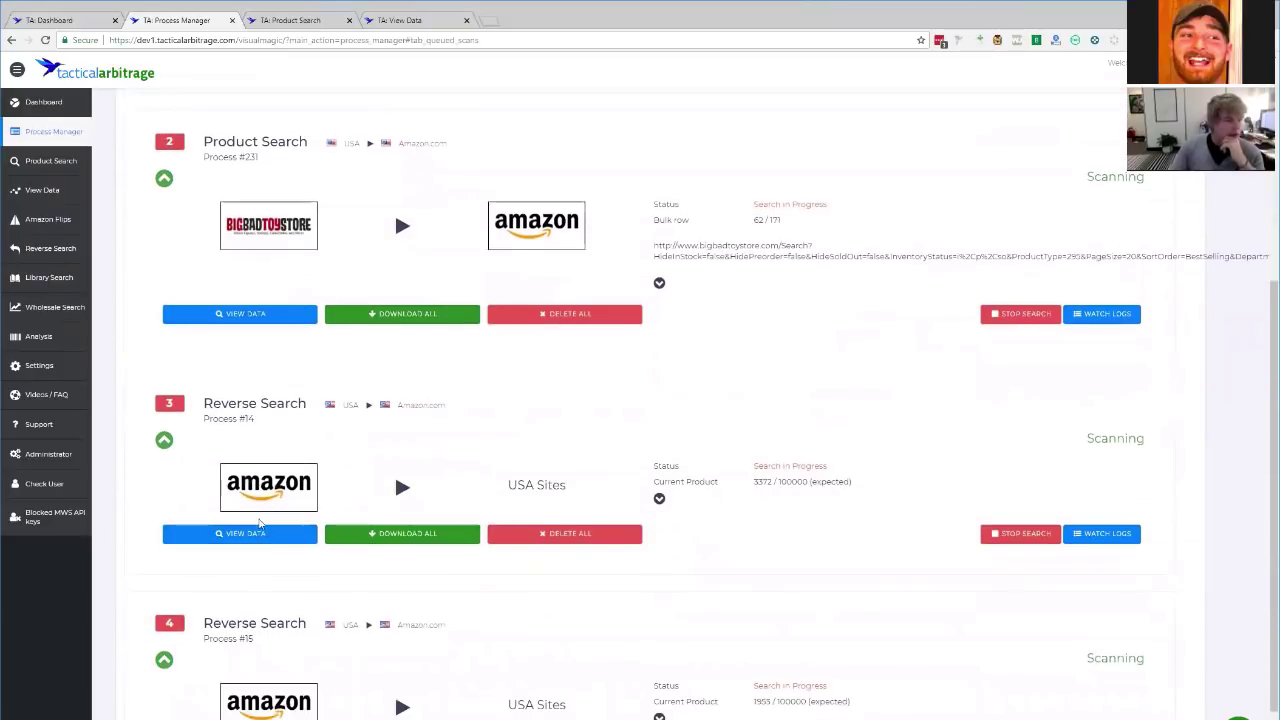
scroll(908, 571, "up", 2)
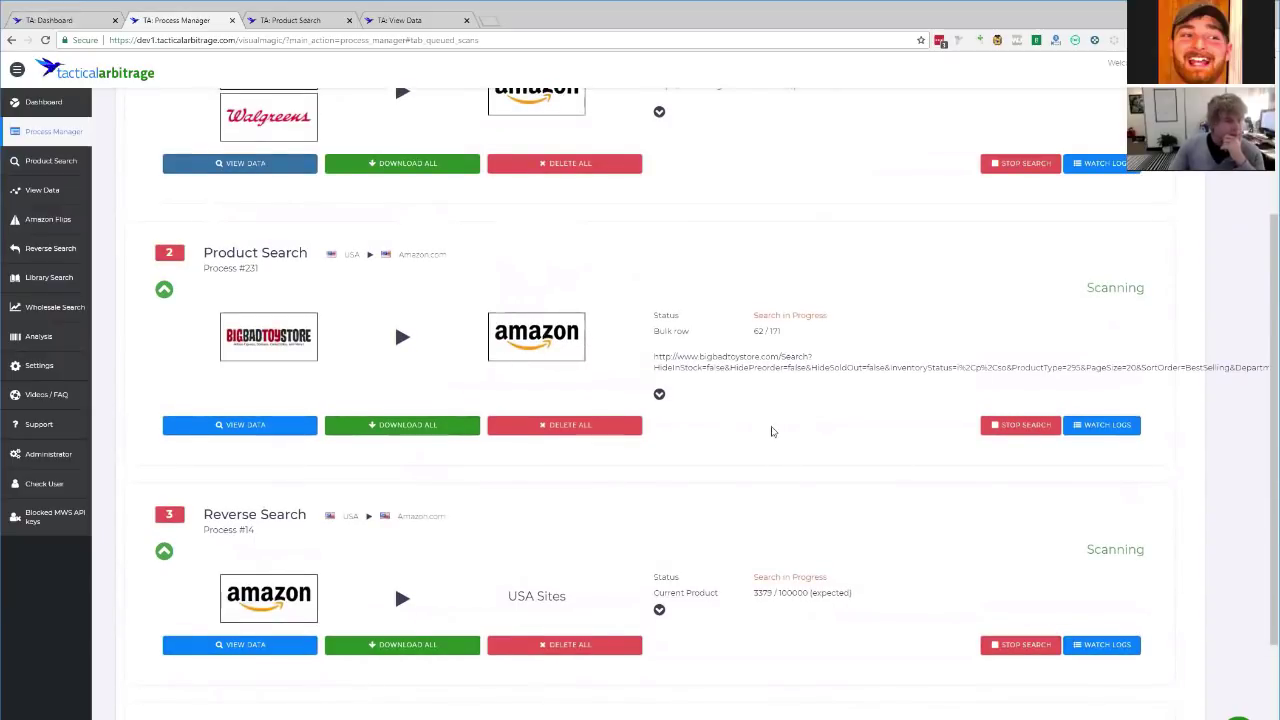
scroll(620, 389, "up", 3)
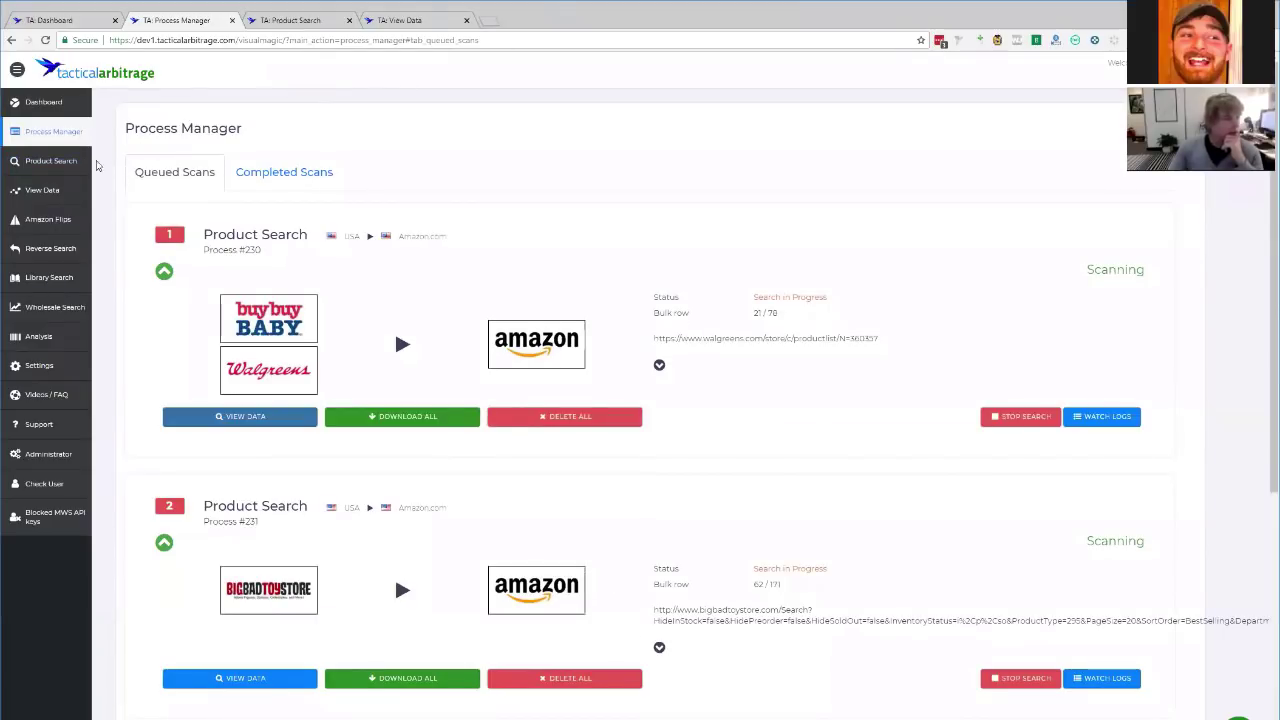
left_click(57, 165)
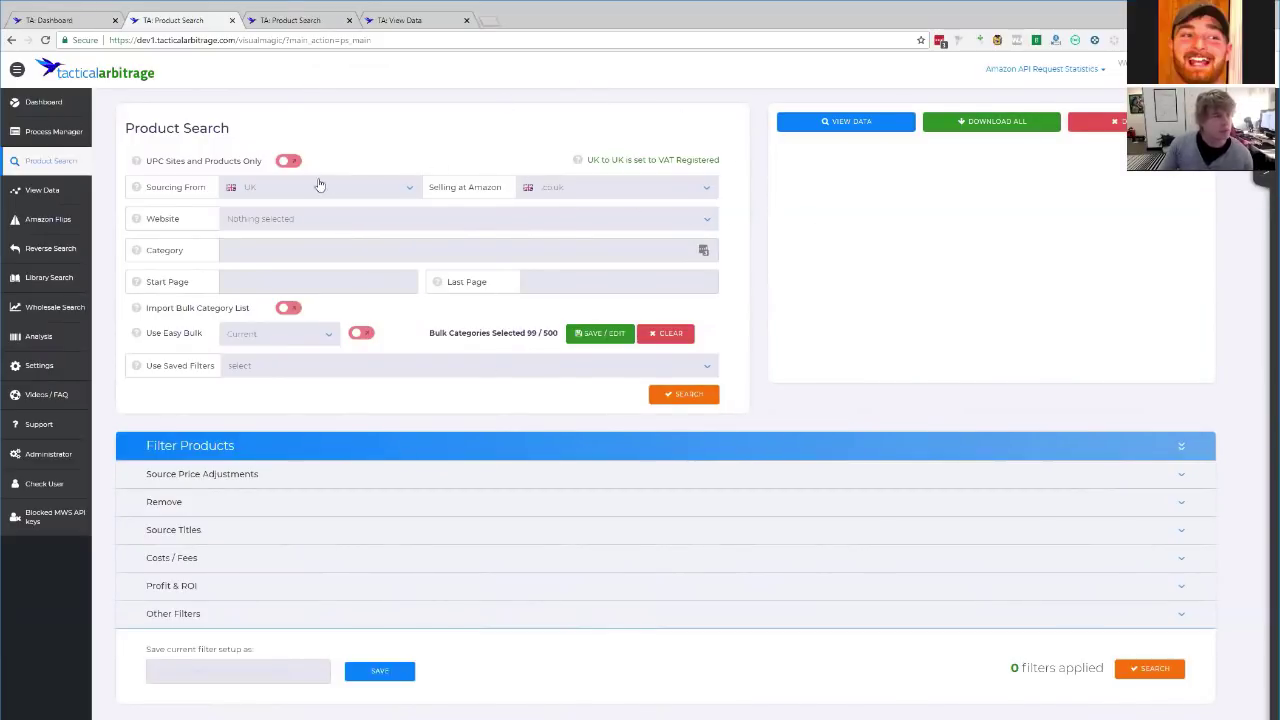
Choose 365games.co.uk as the source website and request clearing the 99-category bulk list.
left_click(336, 218)
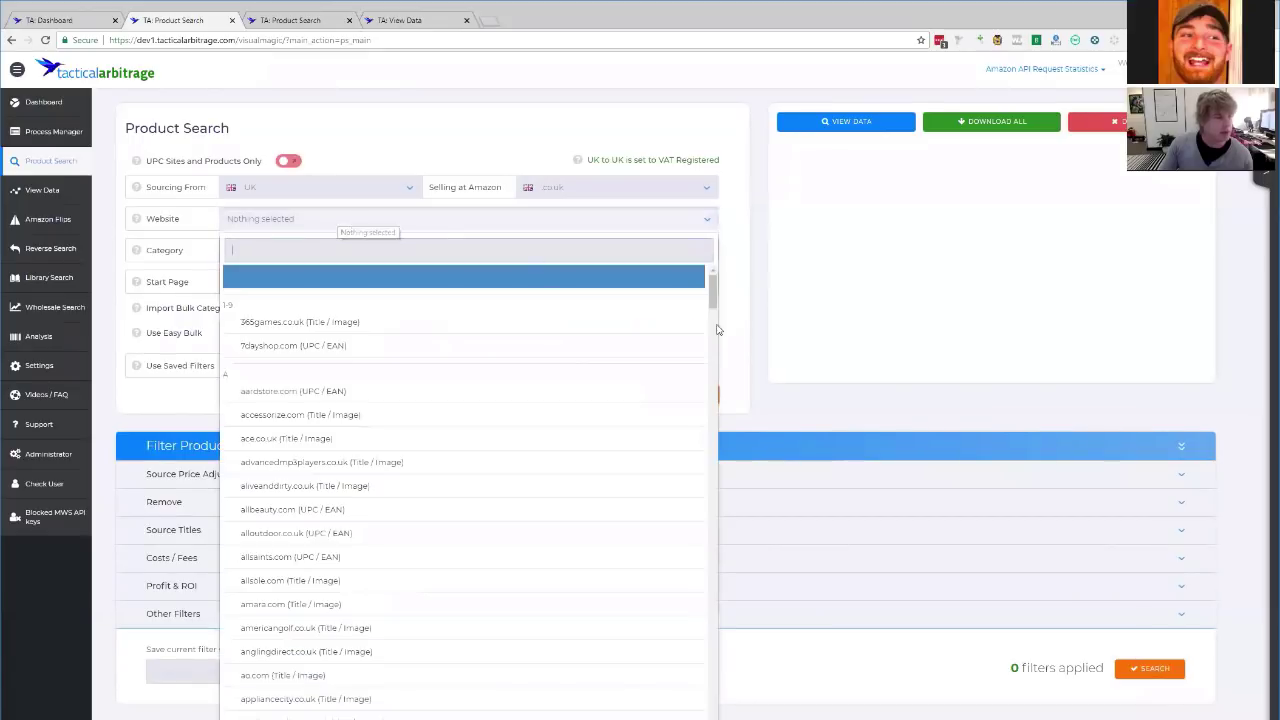
left_click(273, 322)
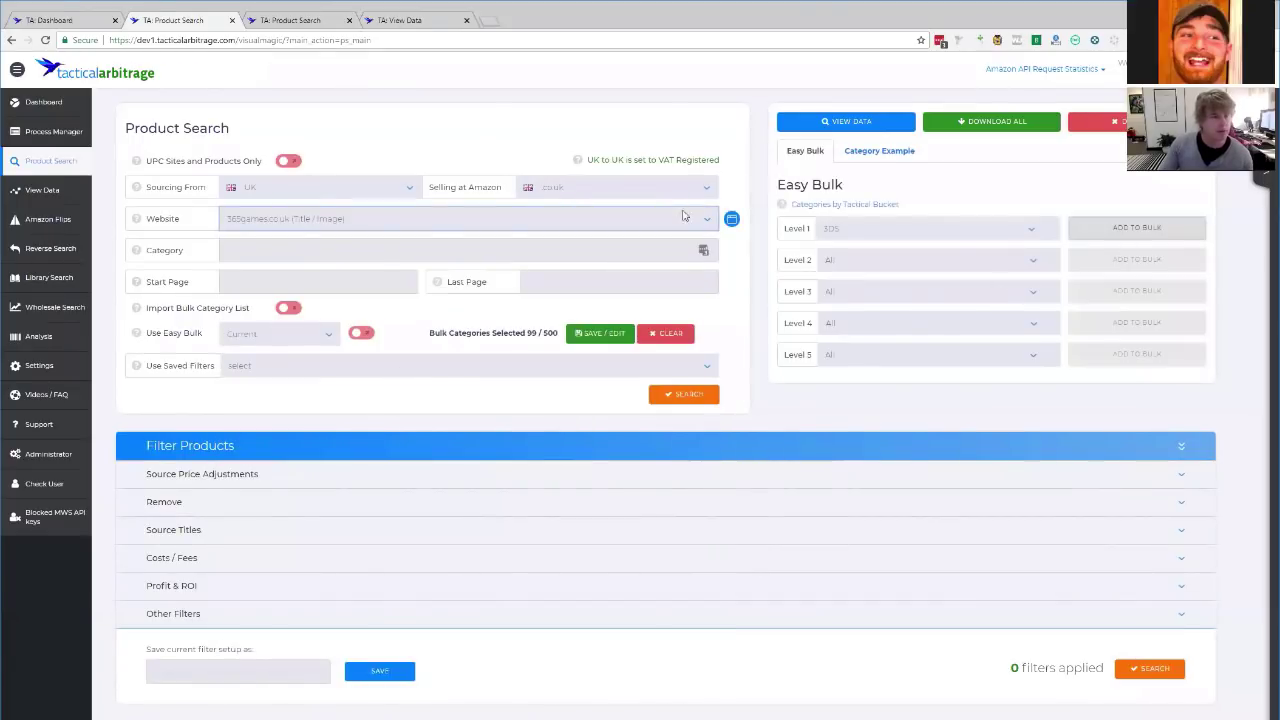
left_click(682, 333)
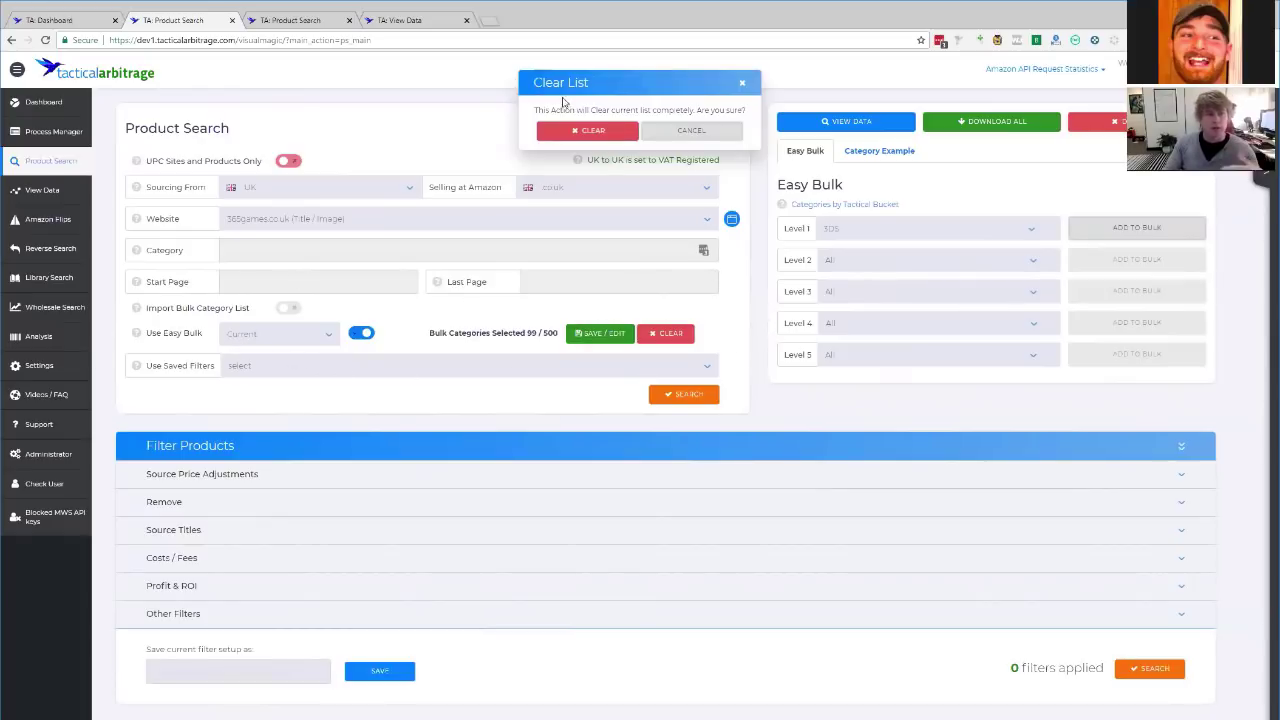
Confirm clearing the old list and add the Level 1 Toys & Games categories to bulk.
left_click(595, 139)
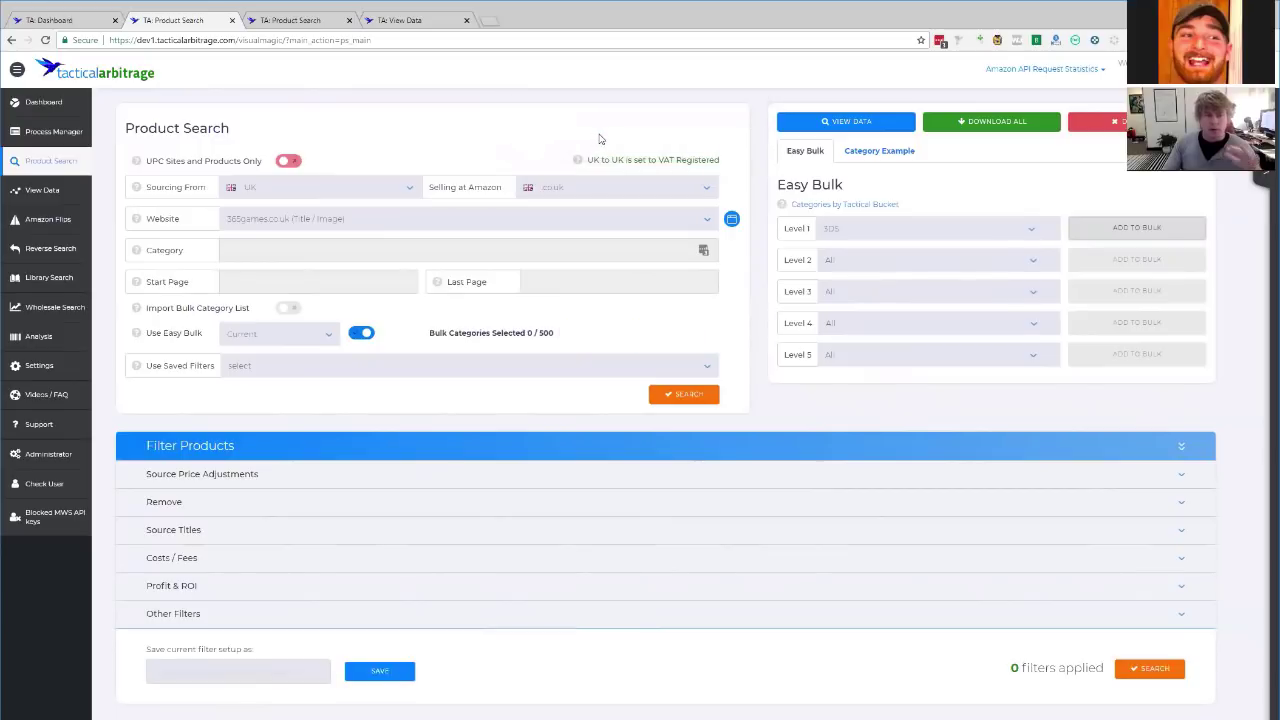
left_click(955, 228)
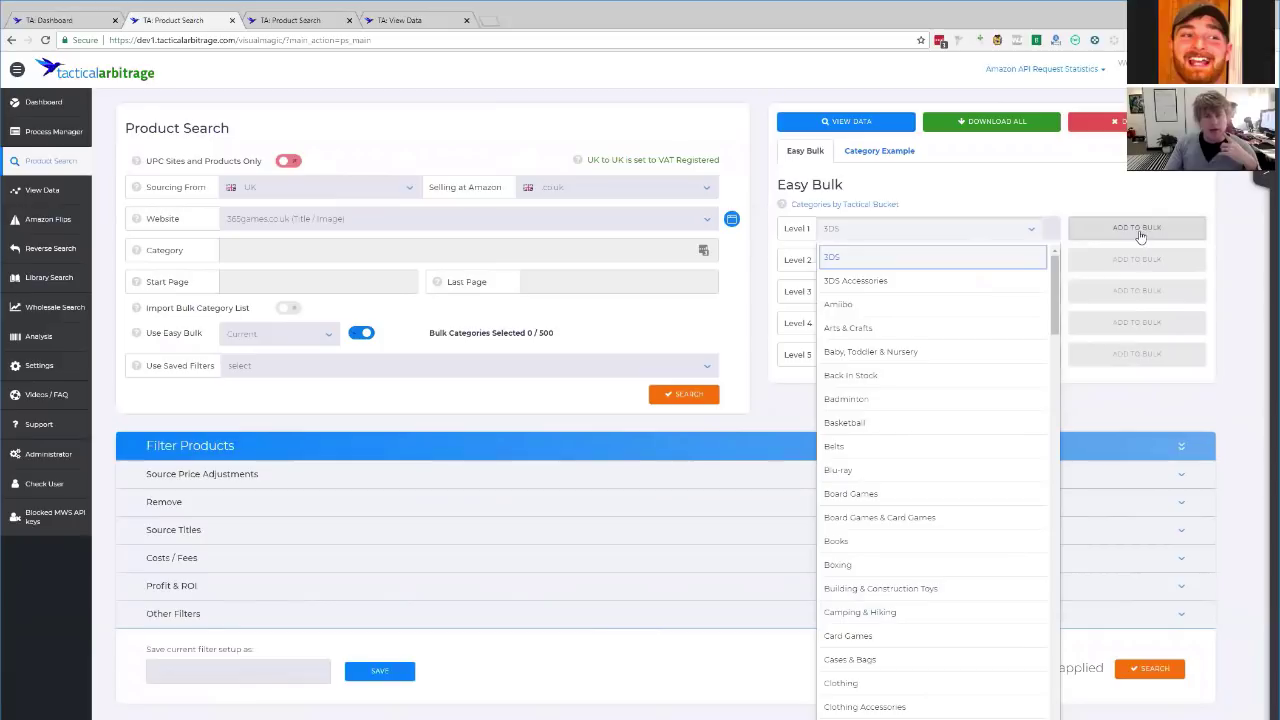
scroll(962, 520, "down", 10)
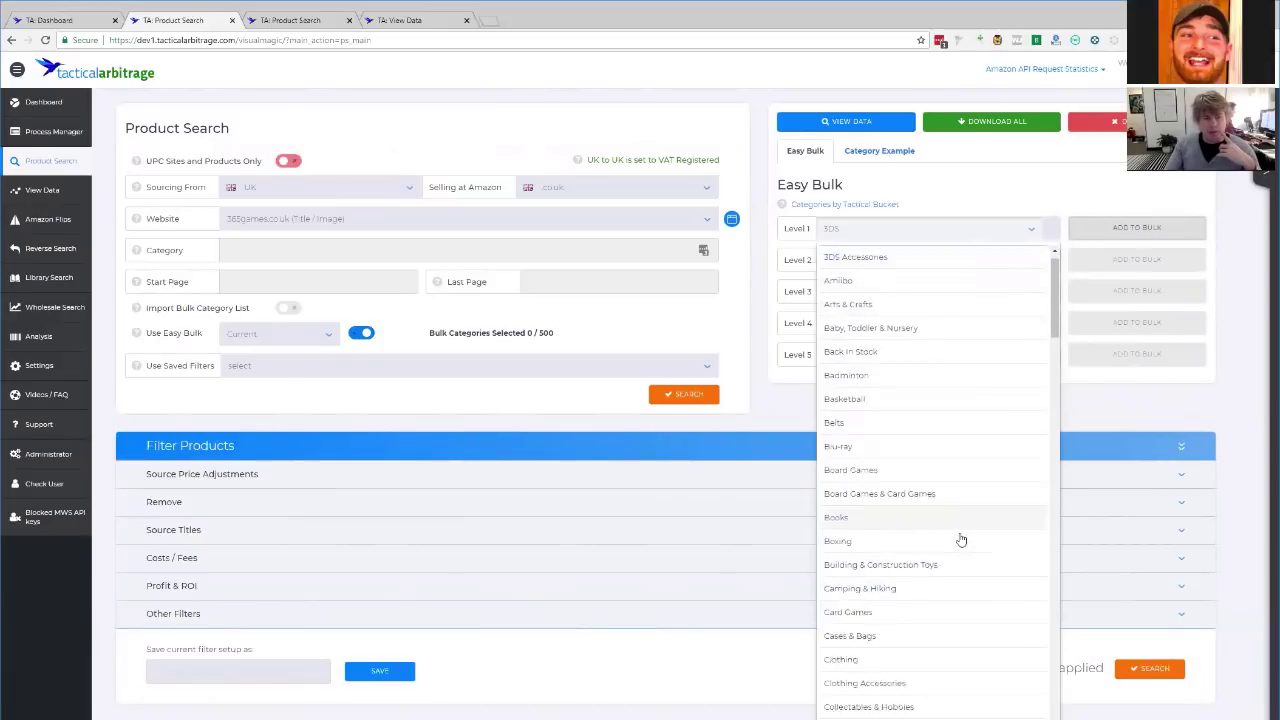
scroll(968, 512, "down", 10)
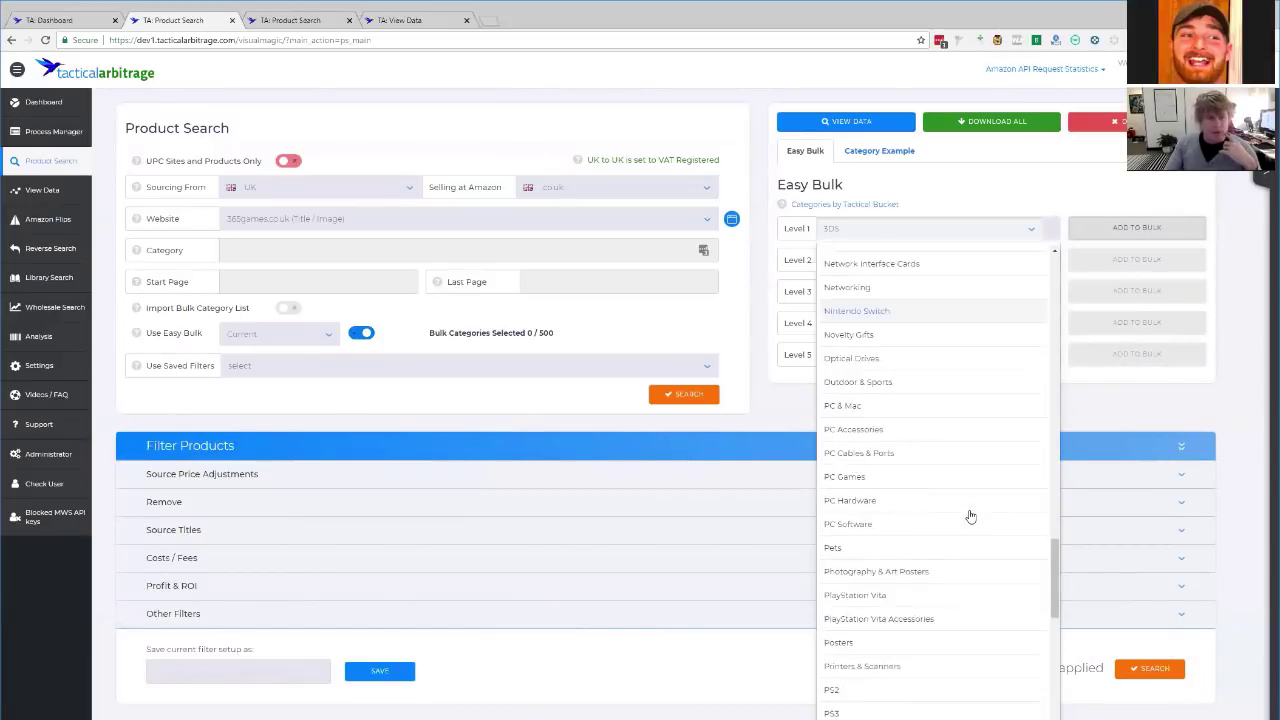
scroll(970, 514, "down", 5)
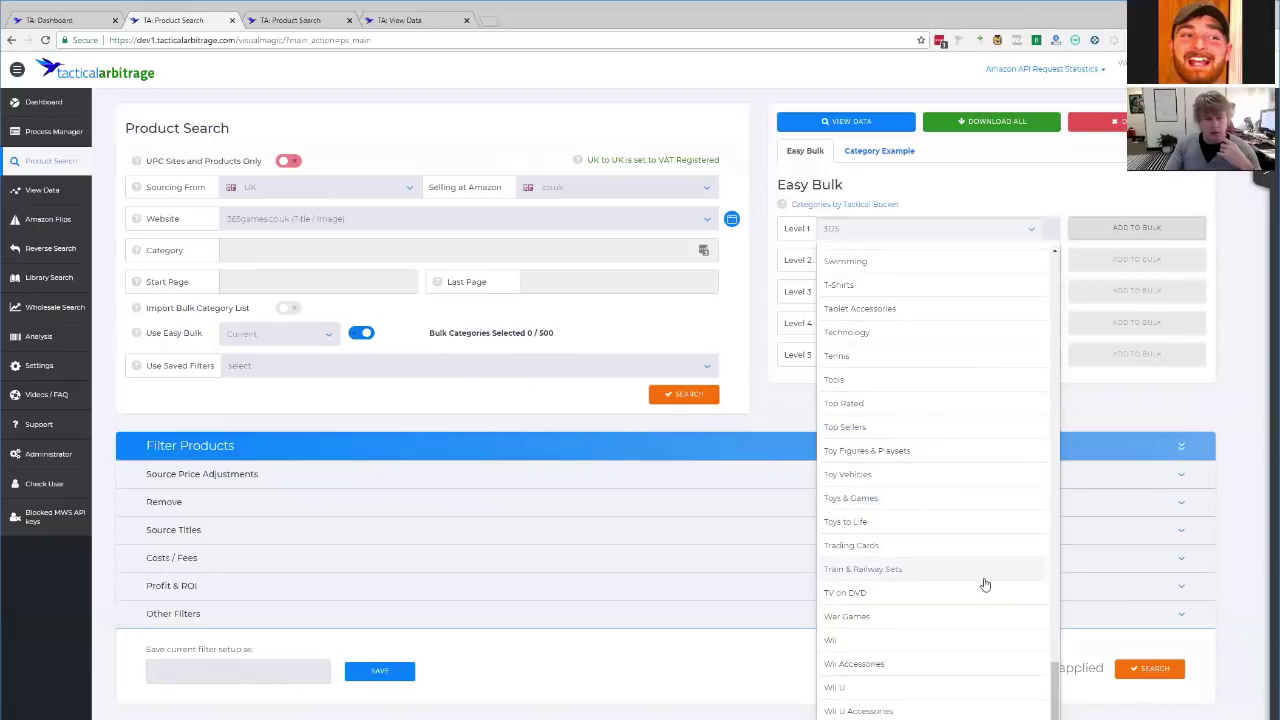
left_click(944, 498)
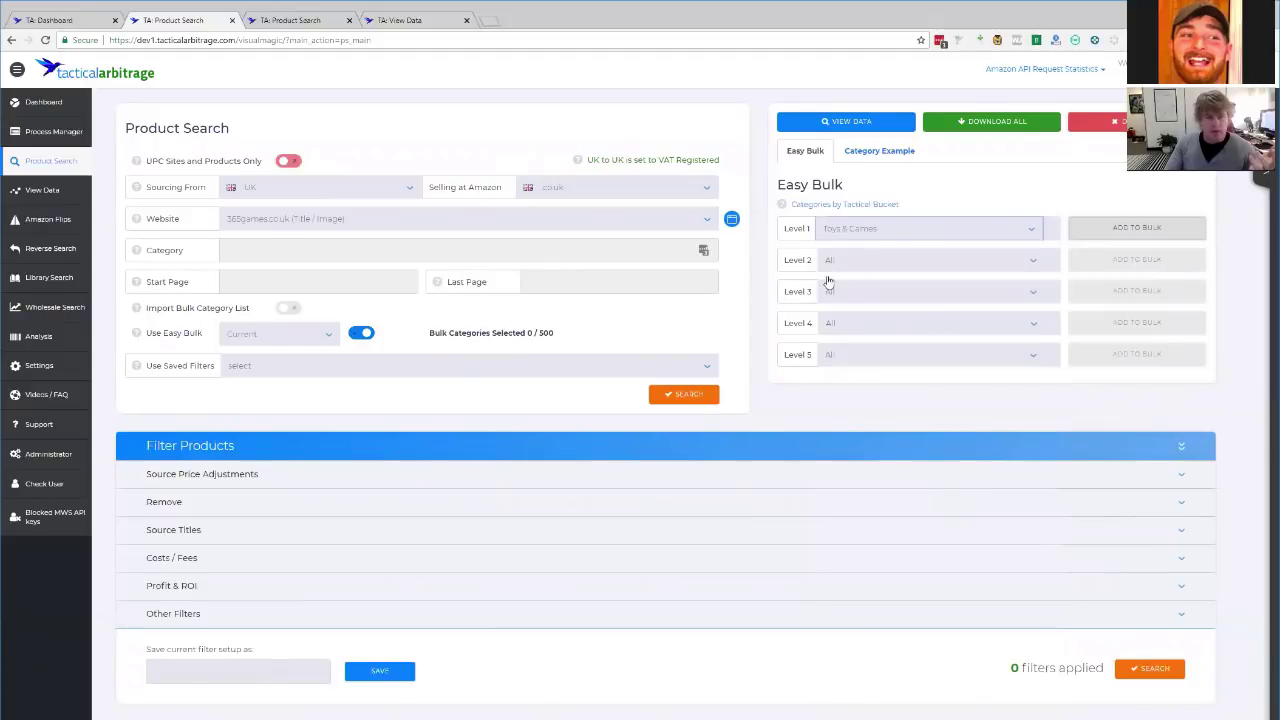
left_click(1128, 230)
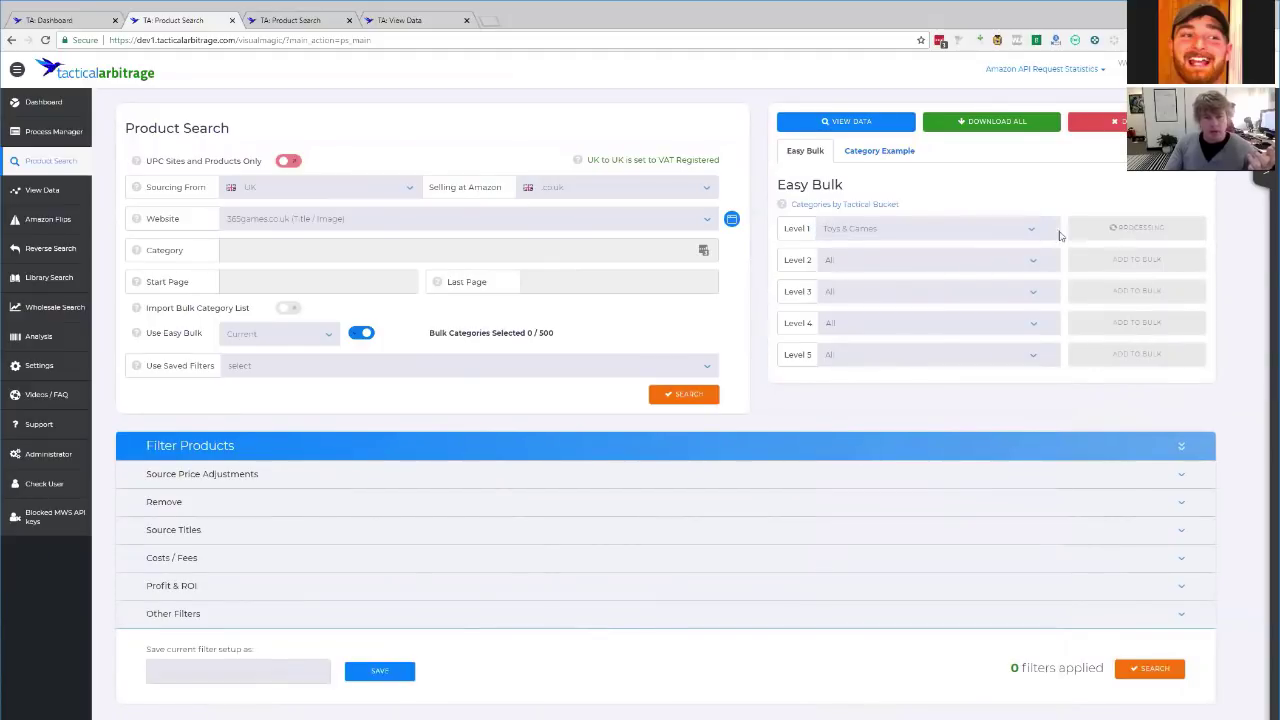
Add the Toys to Life and 3DS categories, reaching 24 bulk categories, and start the search.
left_click(972, 236)
left_click(886, 531)
left_click(1113, 230)
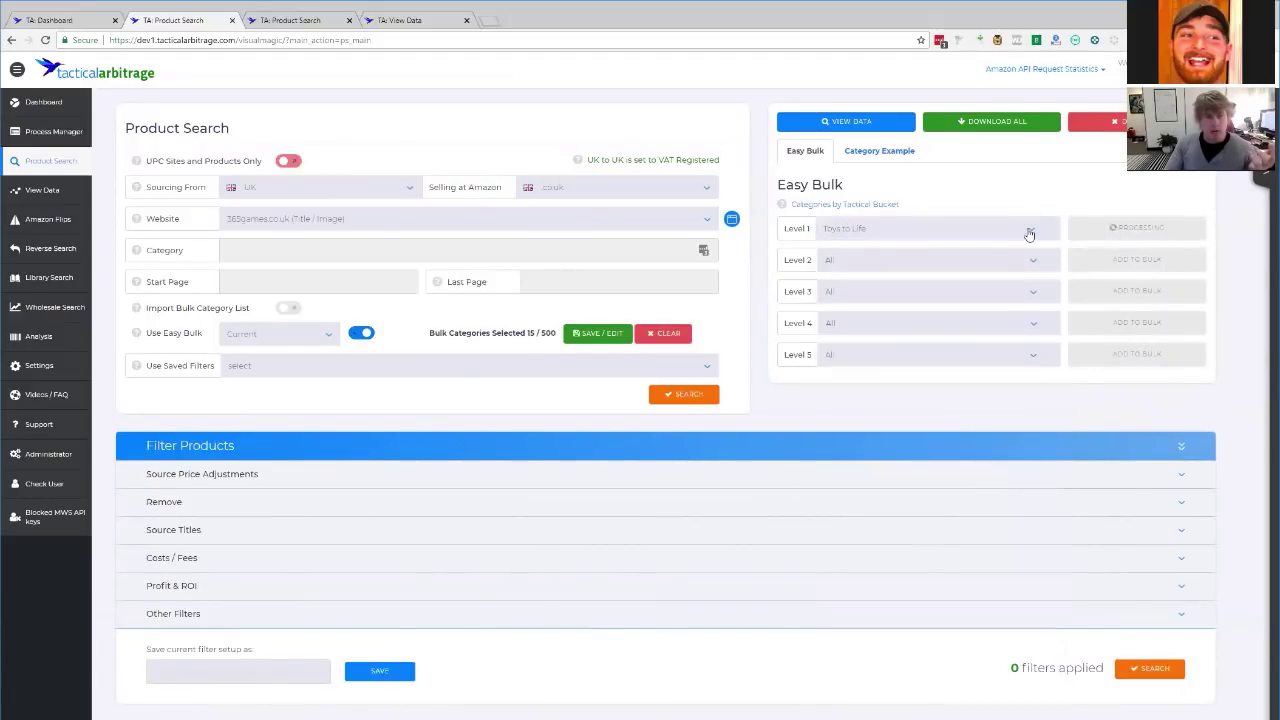
left_click(1029, 234)
scroll(1040, 290, "up", 15)
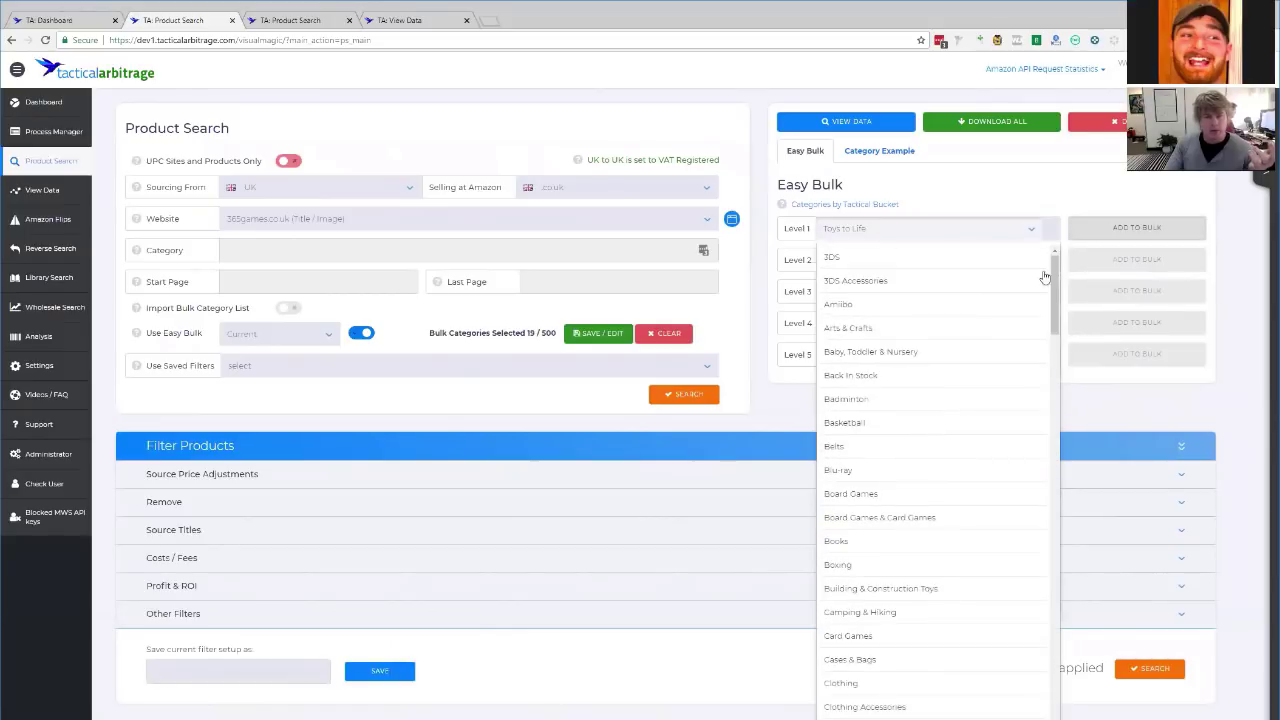
left_click(980, 258)
left_click(1120, 228)
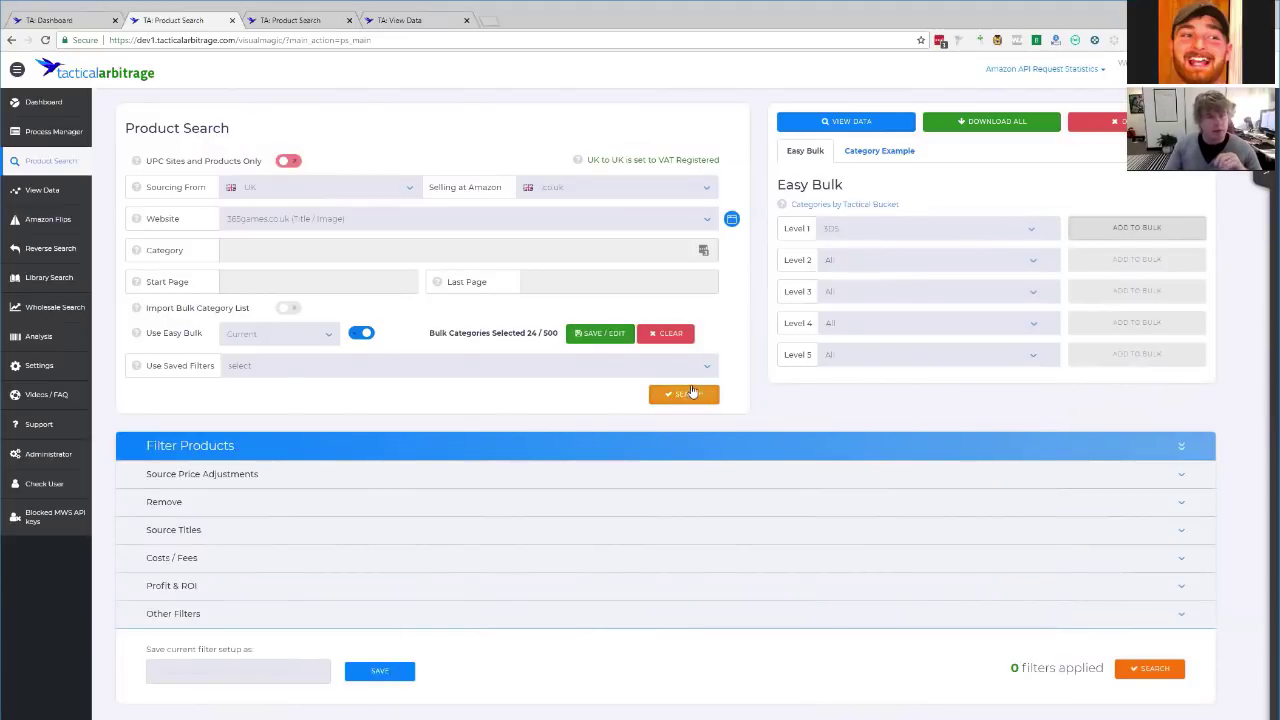
left_click(682, 398)
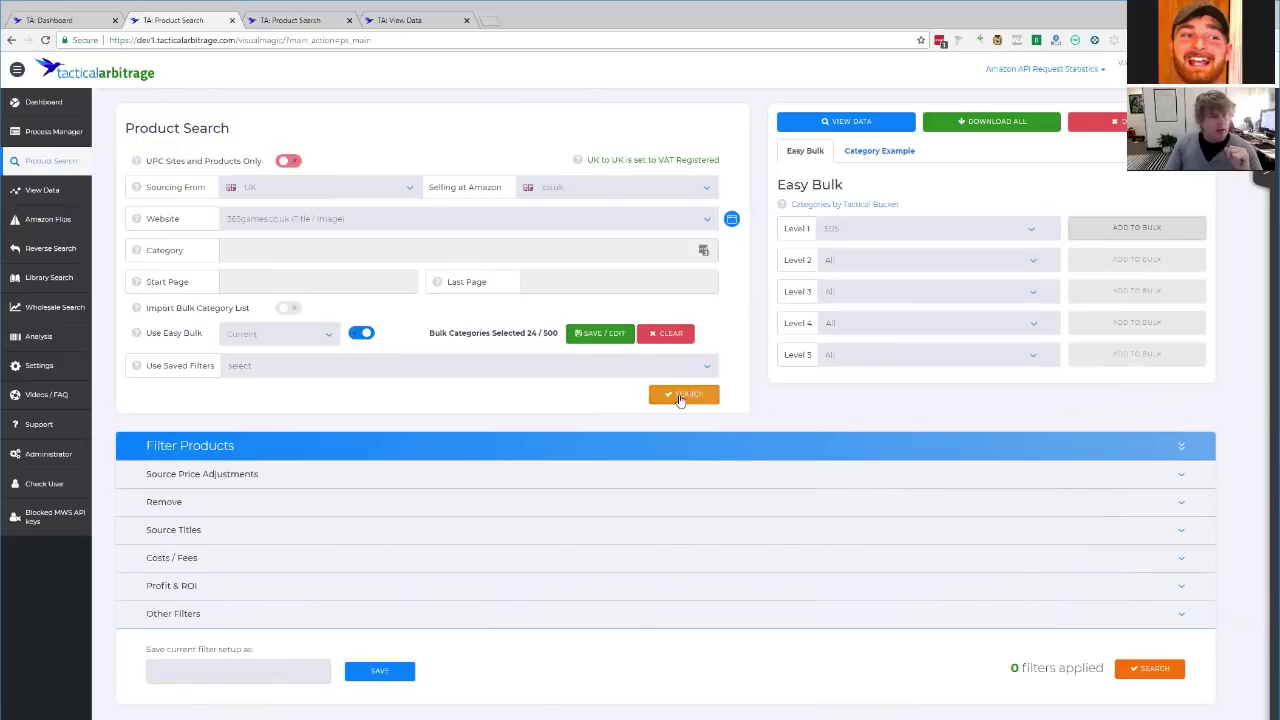
Launch the 24-category 365games.co.uk search and open Process Manager in a new tab.
left_click(680, 397)
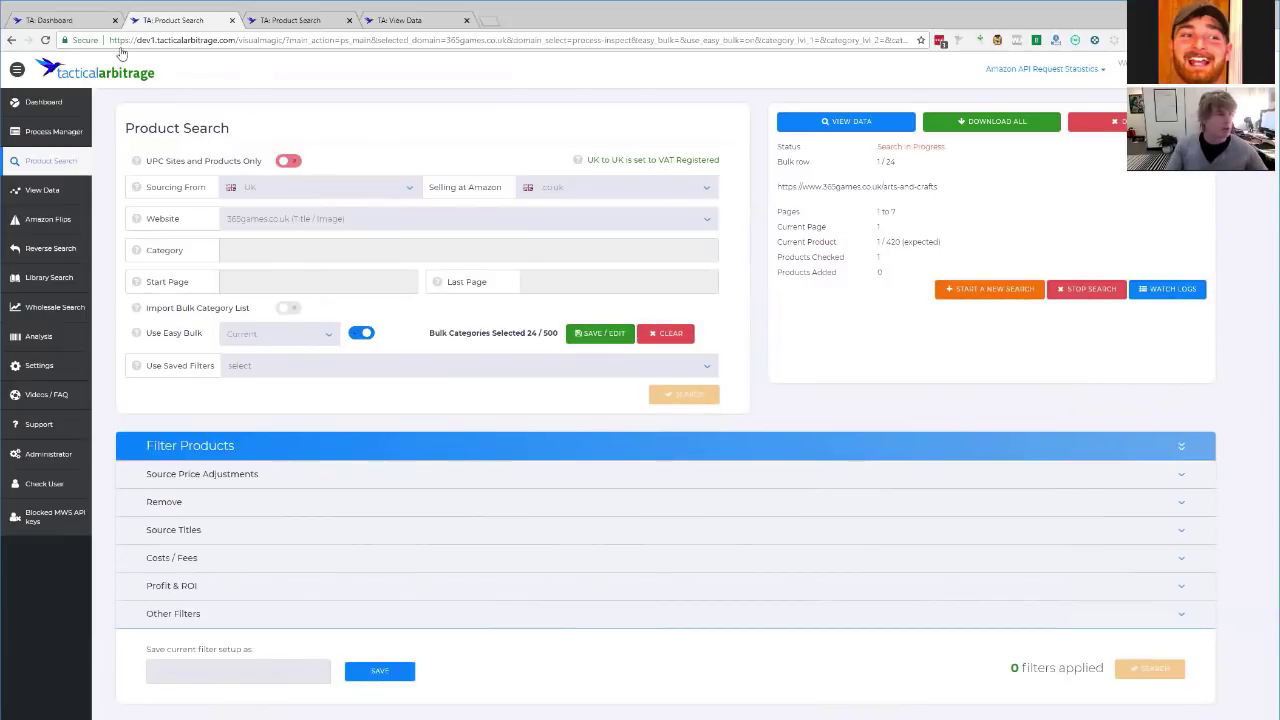
right_click(52, 132)
left_click(90, 141)
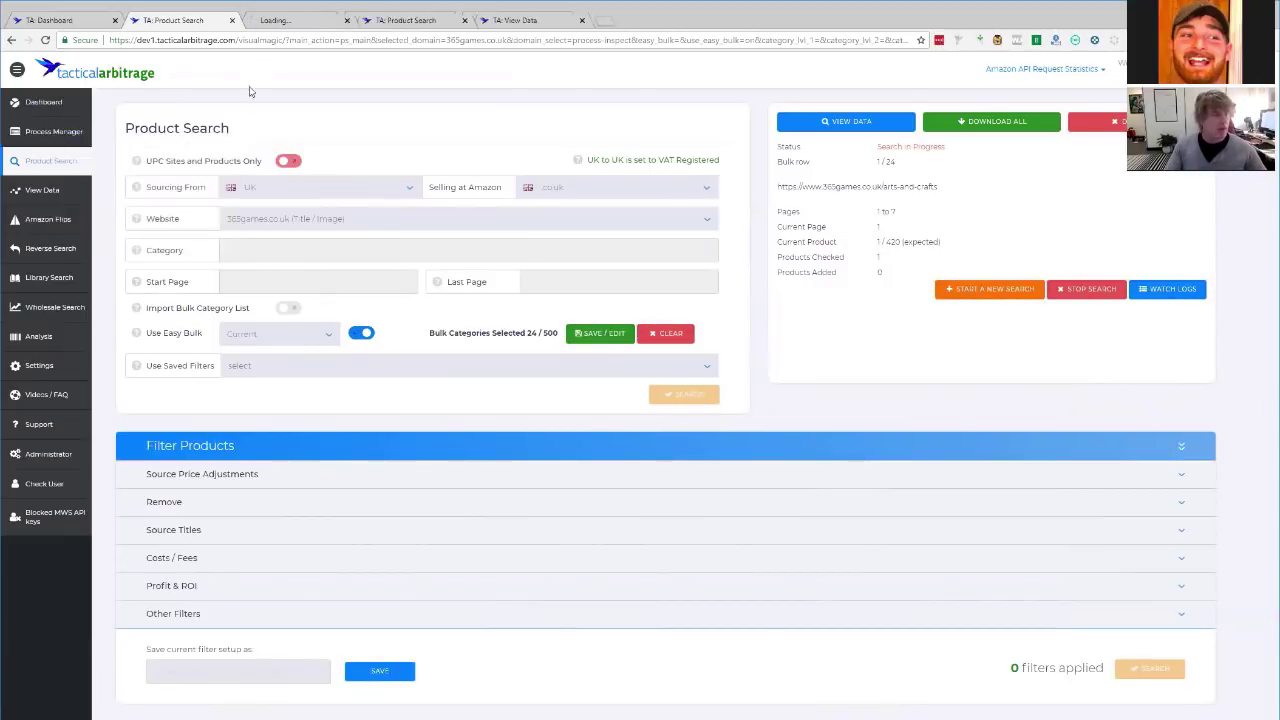
left_click(295, 22)
Expand the progress details of processes 3, 2 and 1 in the queue.
scroll(645, 250, "down", 4)
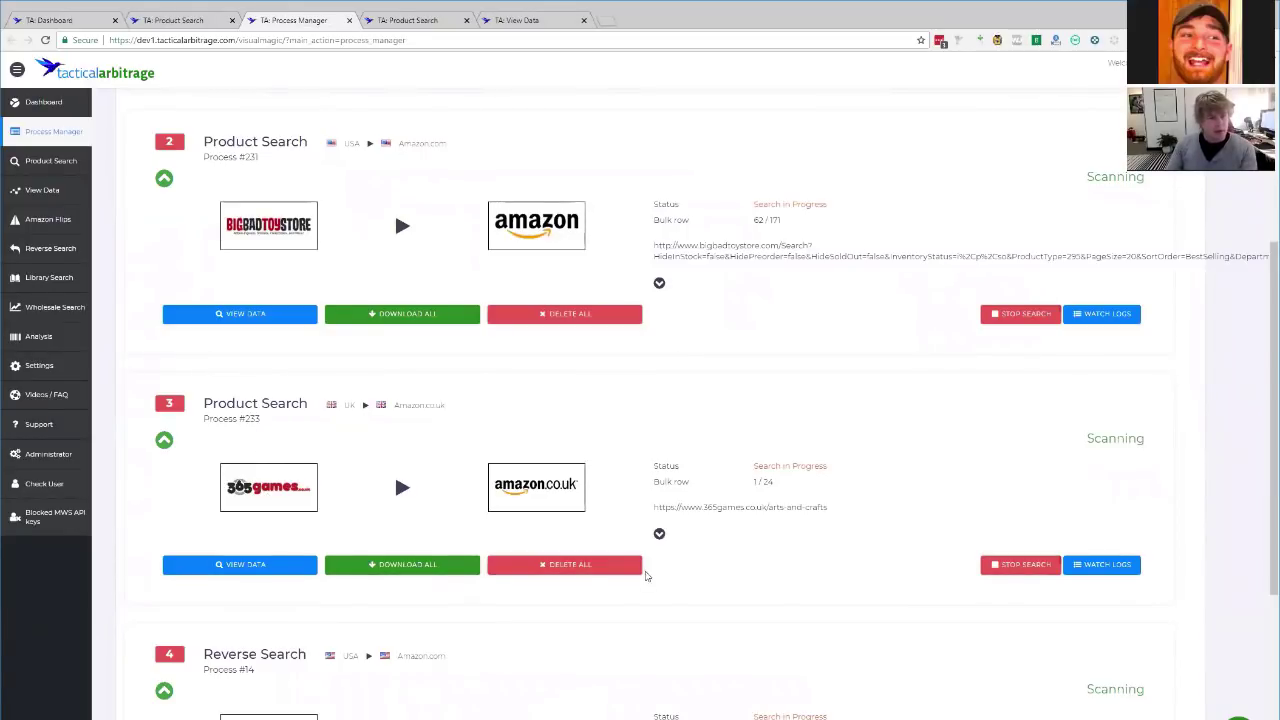
left_click(659, 534)
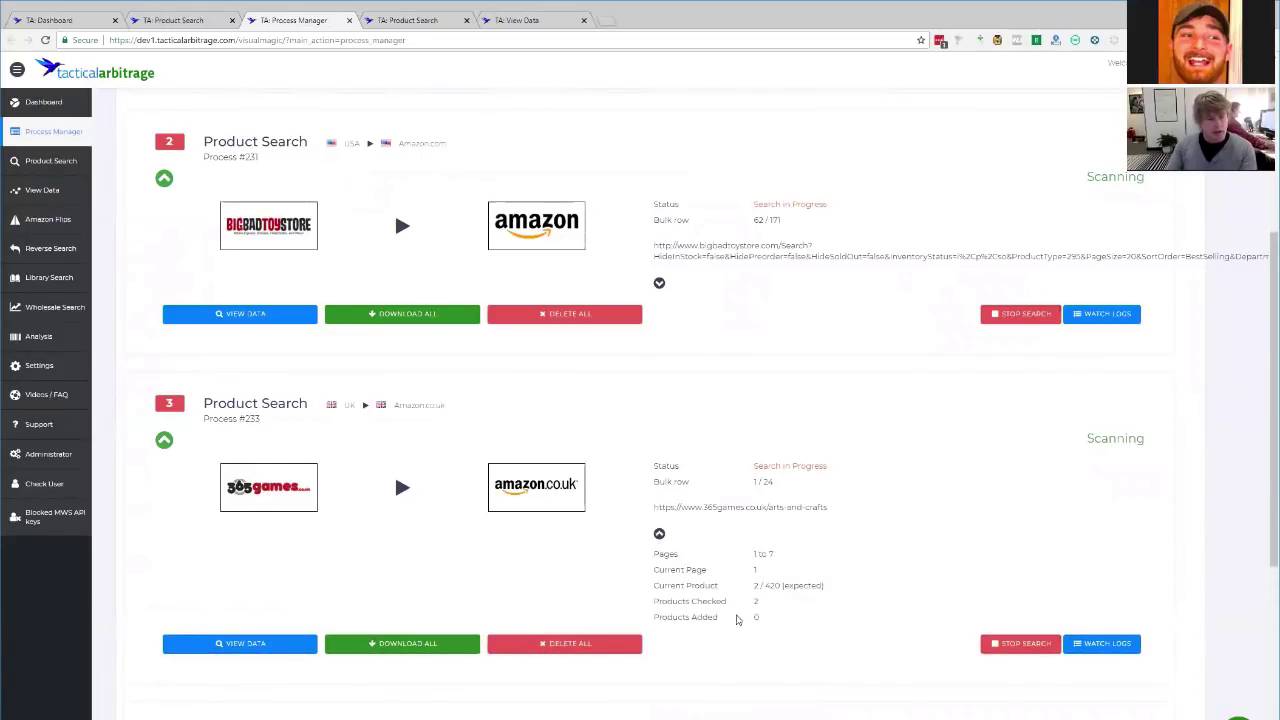
scroll(660, 535, "up", 3)
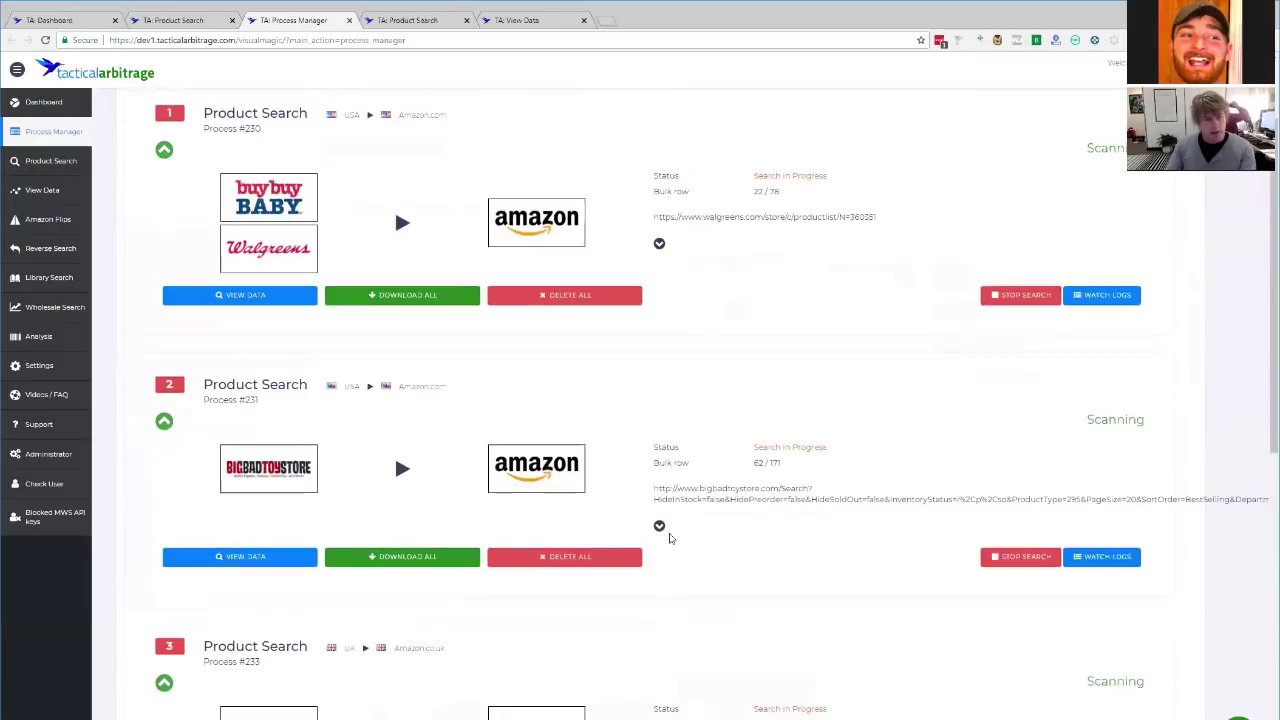
left_click(659, 527)
scroll(709, 434, "up", 2)
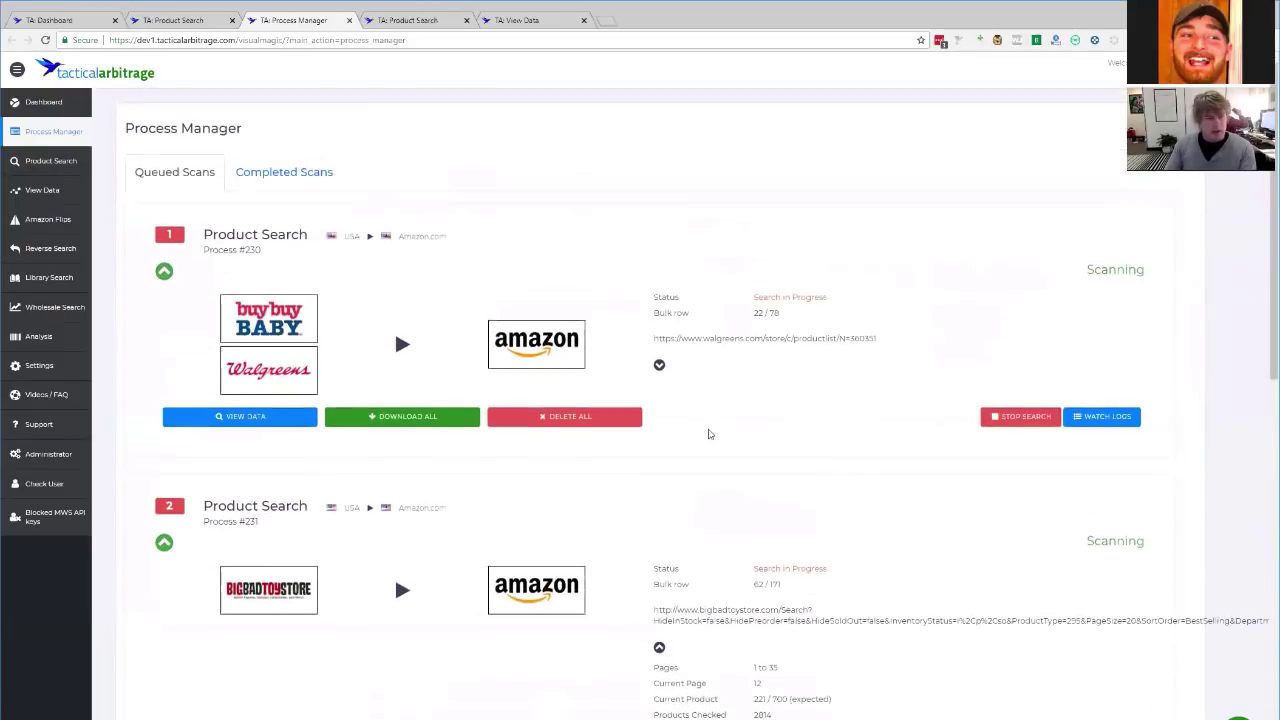
left_click(660, 366)
scroll(690, 378, "down", 1)
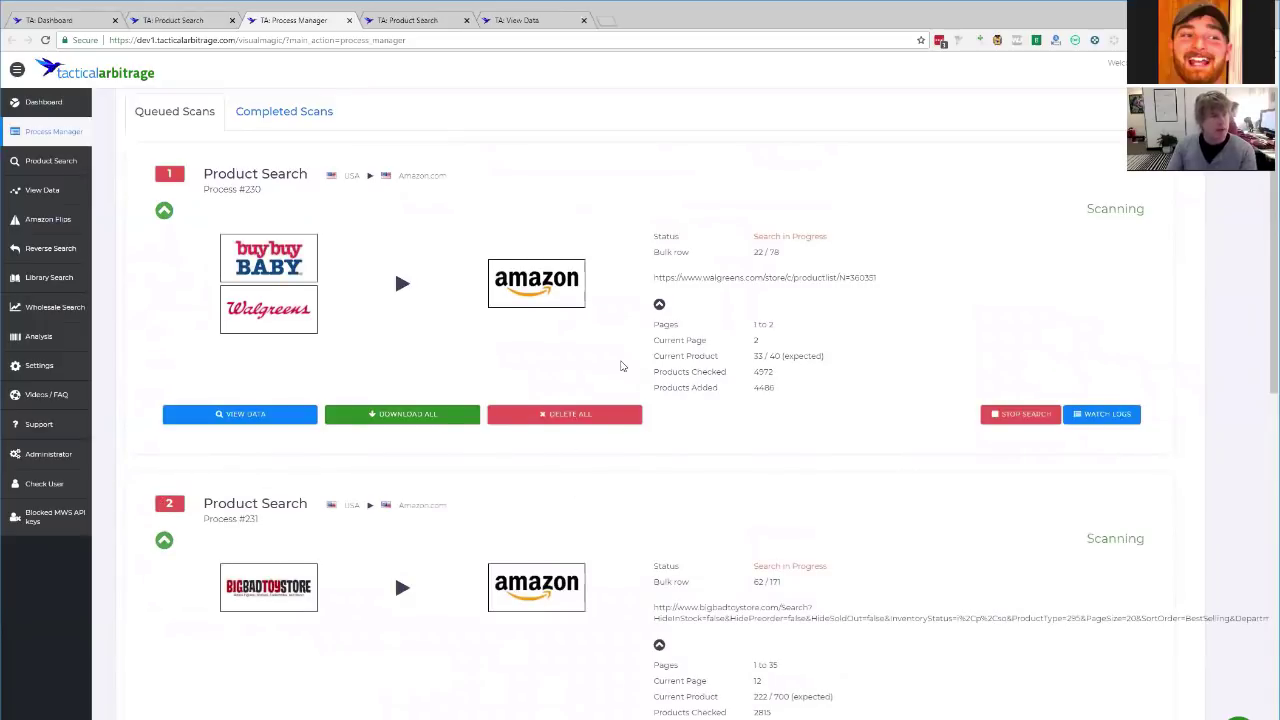
Set sourcing to USA and selling to Amazon .com, then start a fresh search.
left_click(198, 20)
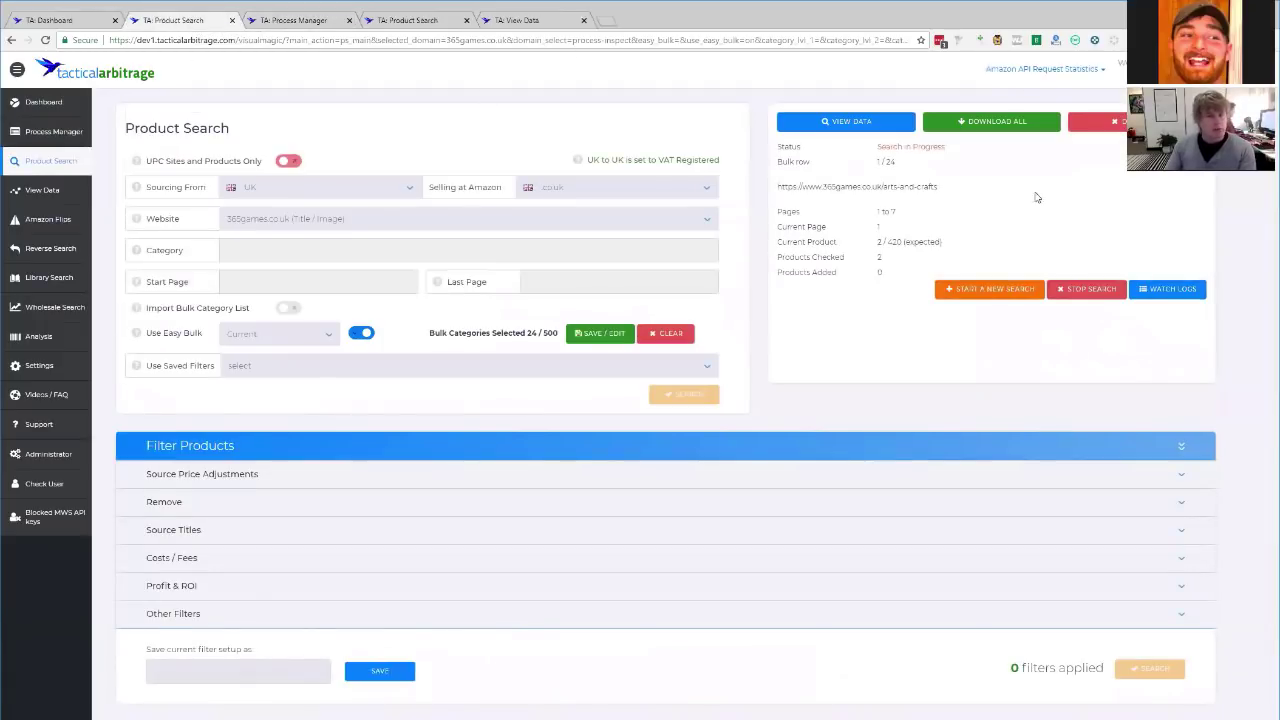
left_click(309, 198)
left_click(309, 212)
left_click(557, 181)
left_click(588, 213)
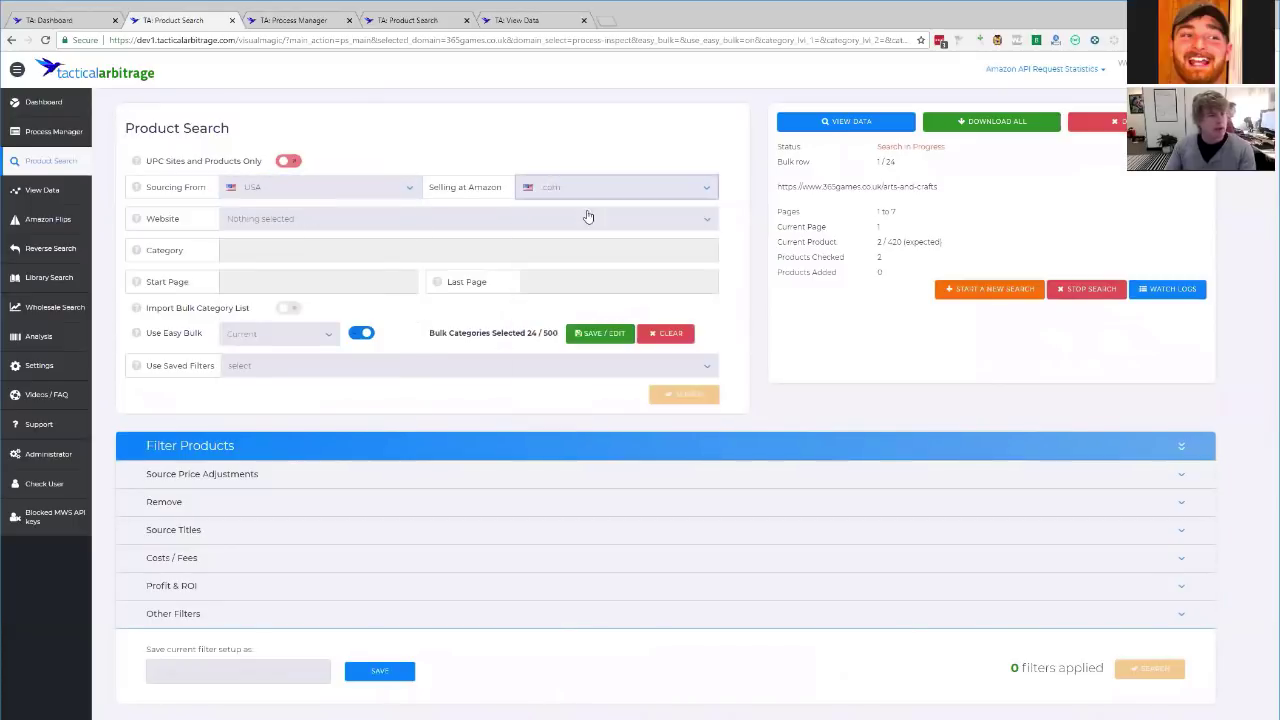
left_click(617, 222)
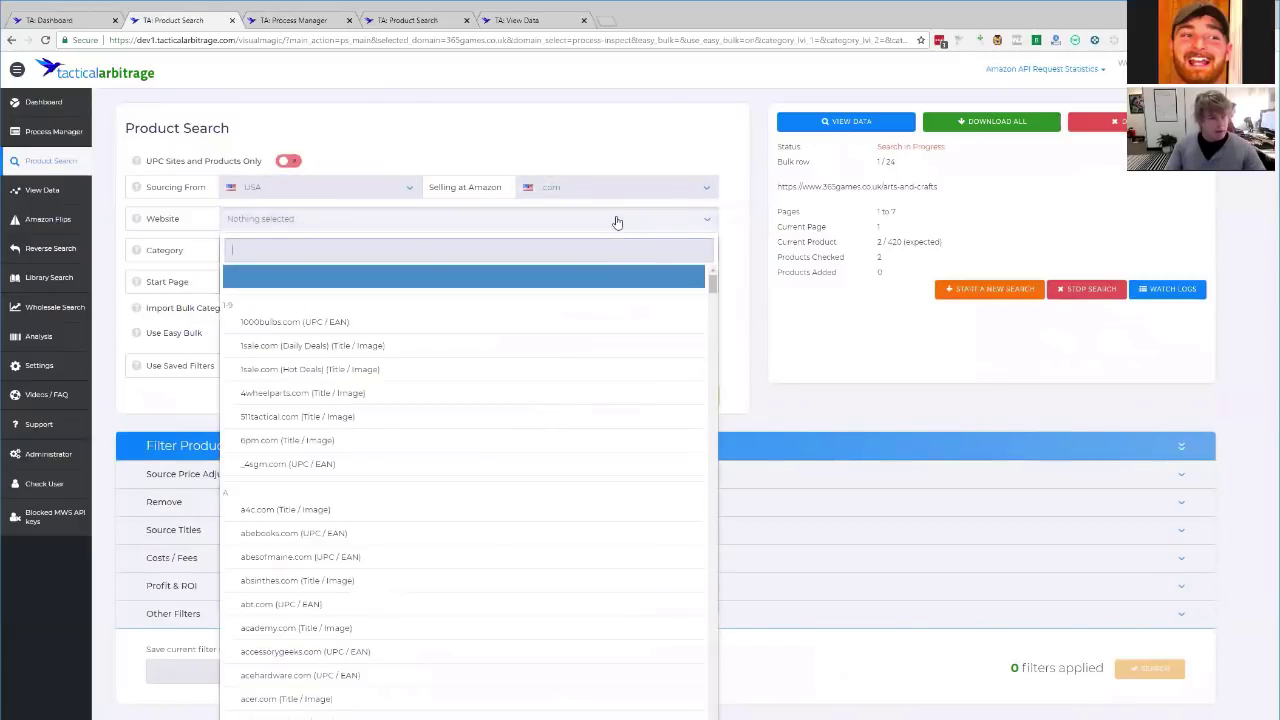
left_click(985, 309)
left_click(985, 290)
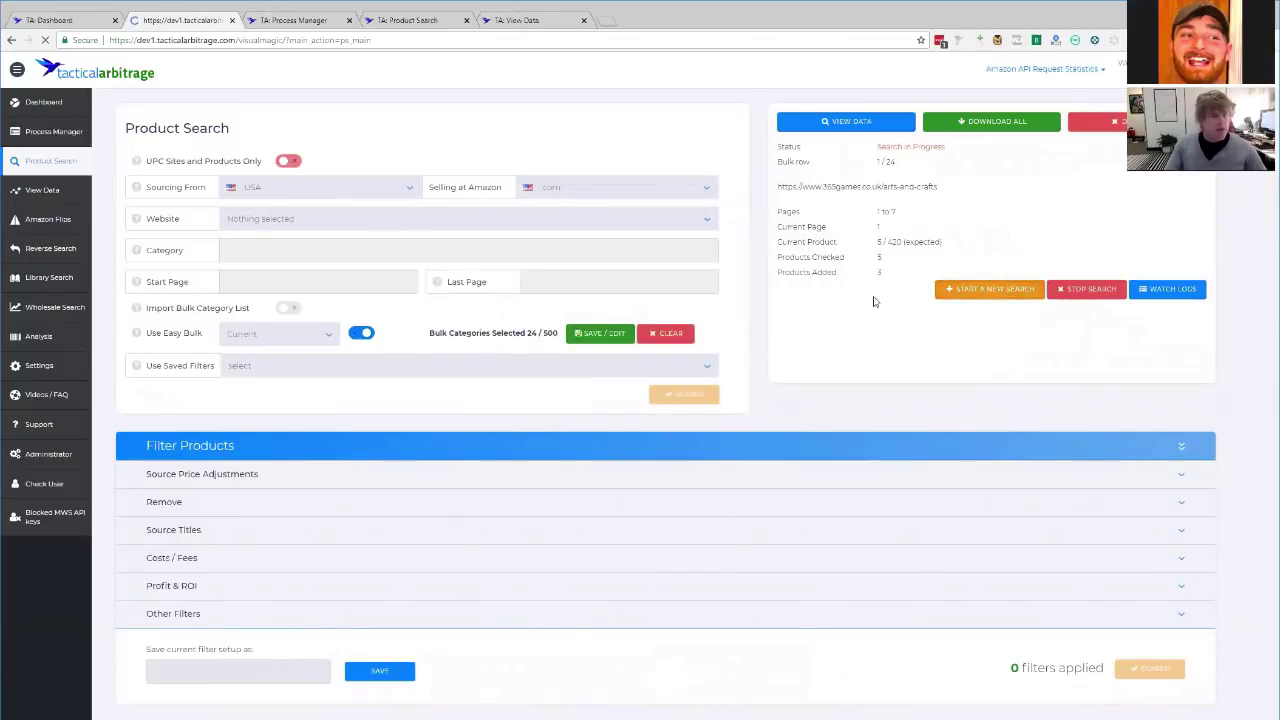
Pick walmart.com (keys) as the source website and Toys as the Level 1 category.
left_click(343, 222)
type("walmart")
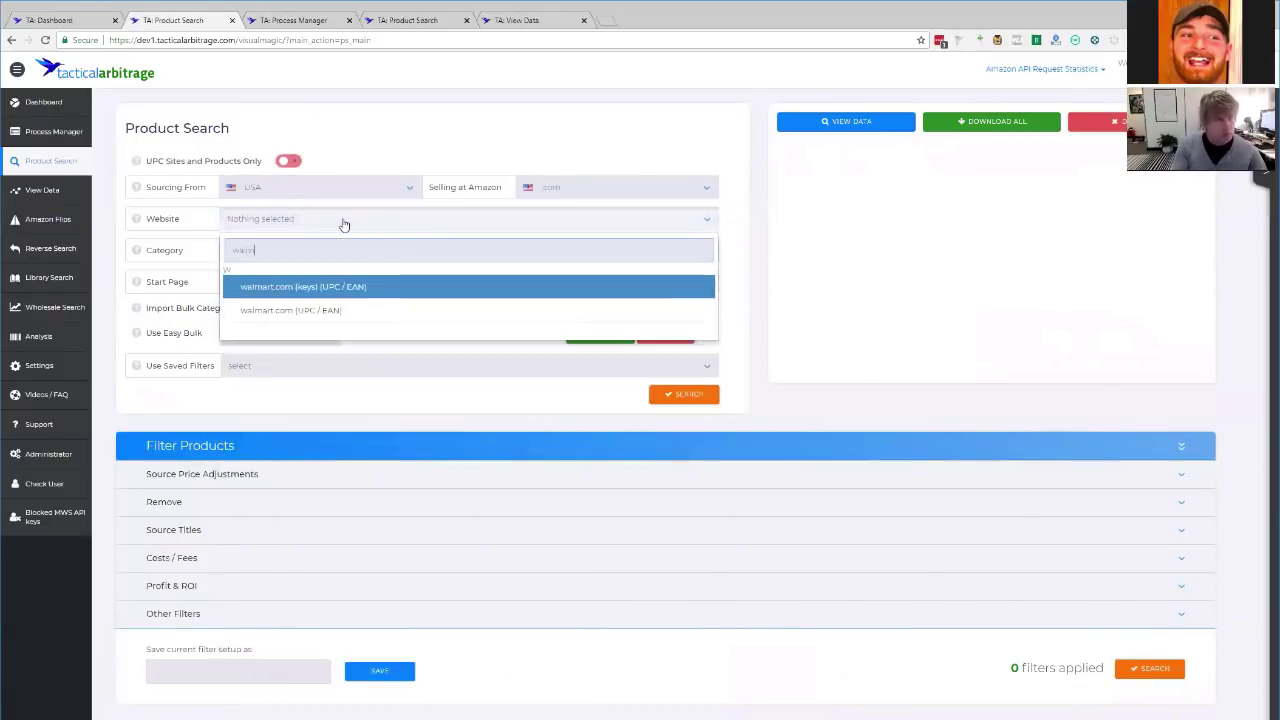
left_click(331, 290)
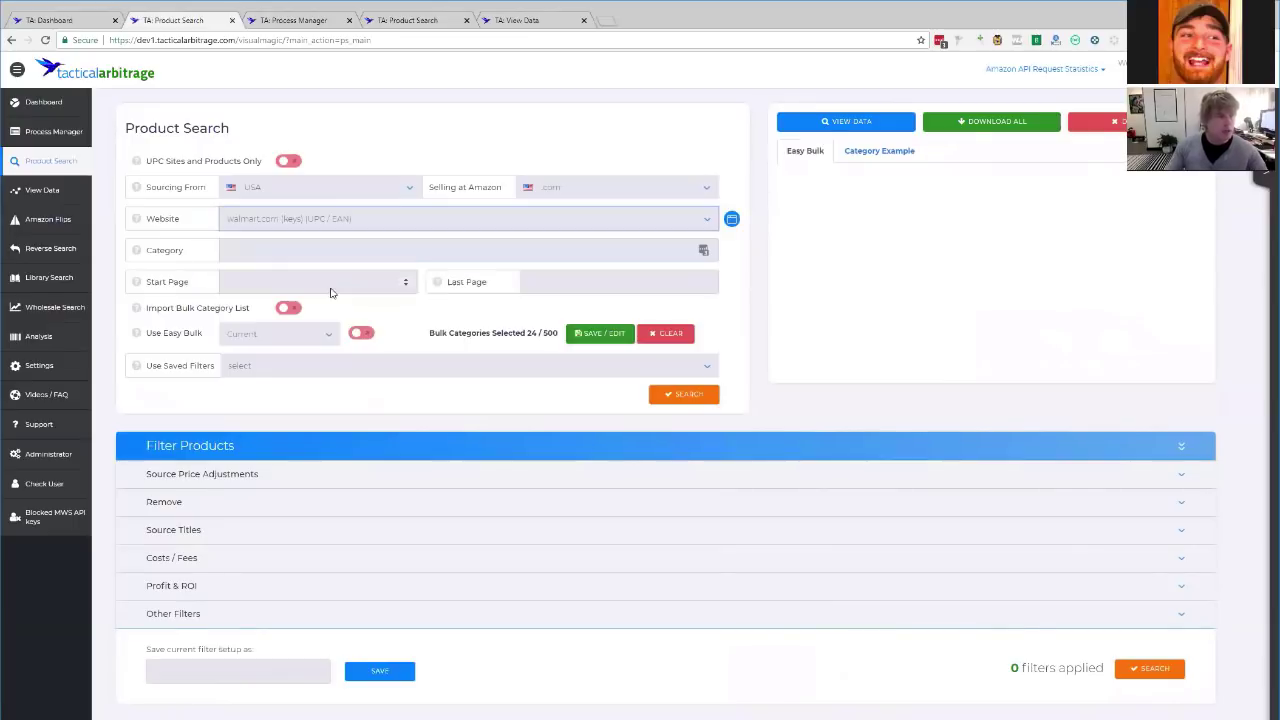
left_click(915, 229)
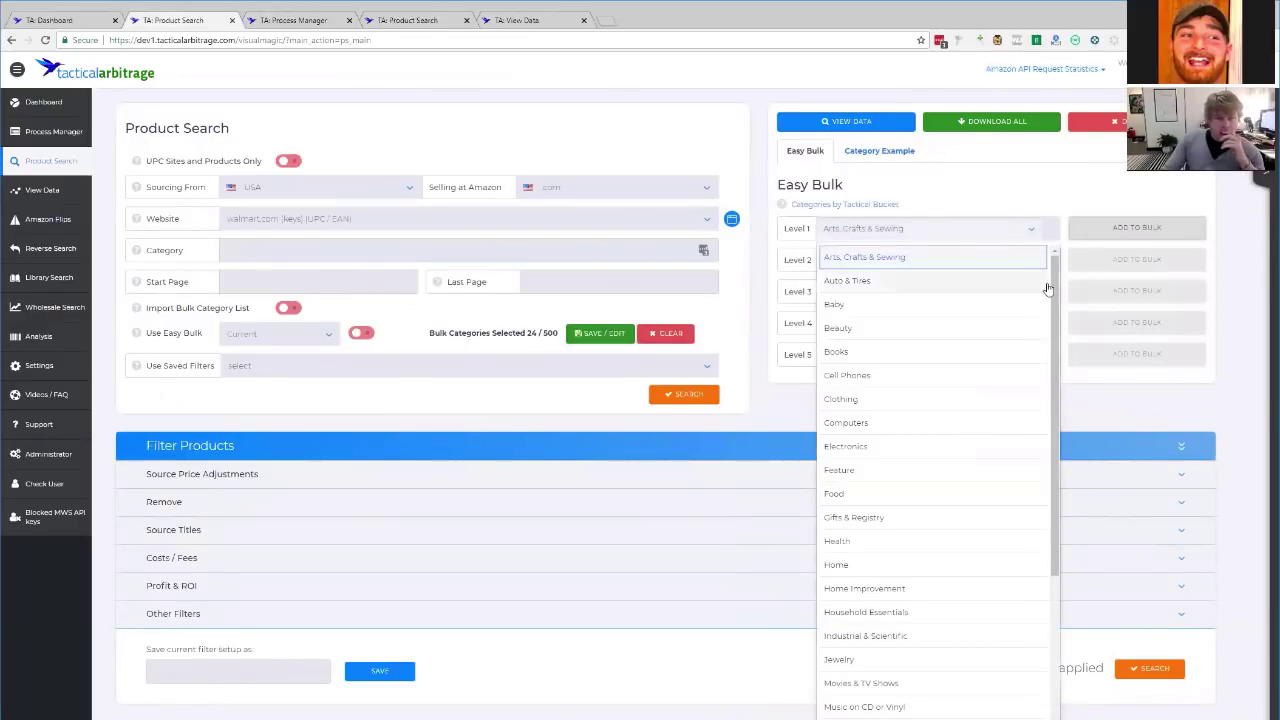
left_click_drag(1052, 272, 966, 651)
left_click(920, 703)
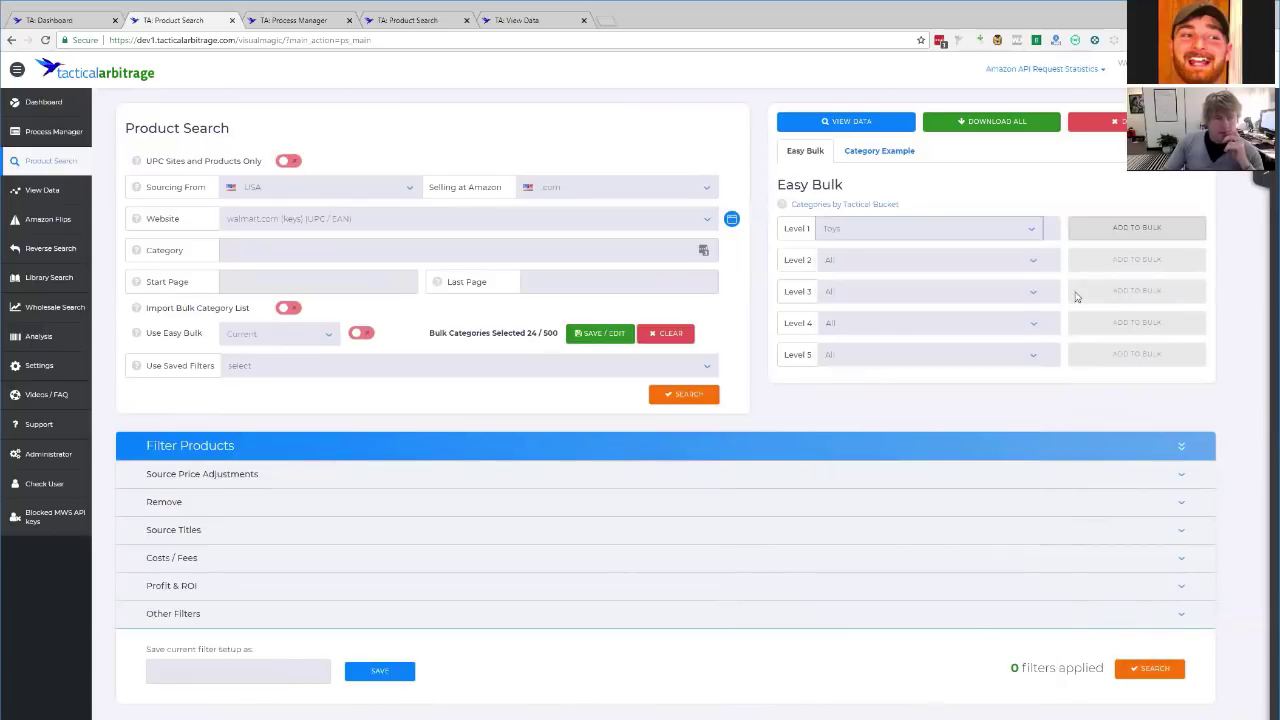
Empty the bulk list, add the 185 Toys categories, and launch the Walmart search.
left_click(668, 335)
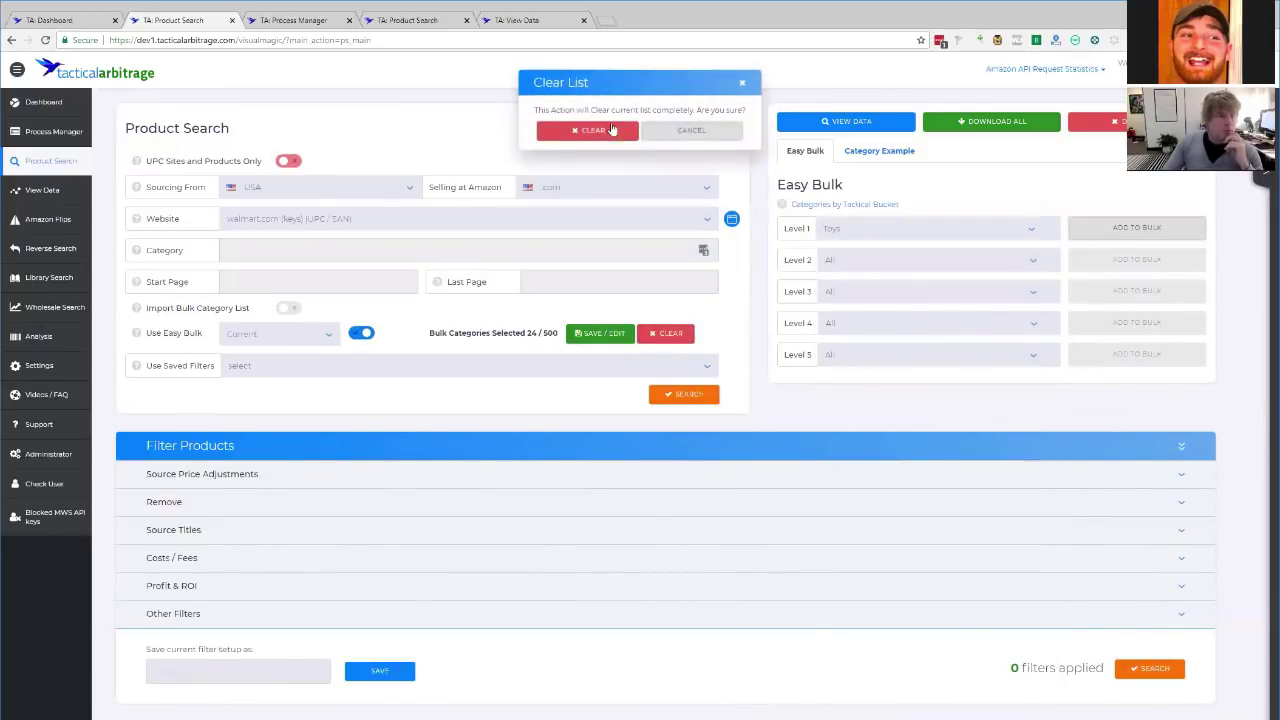
left_click(594, 131)
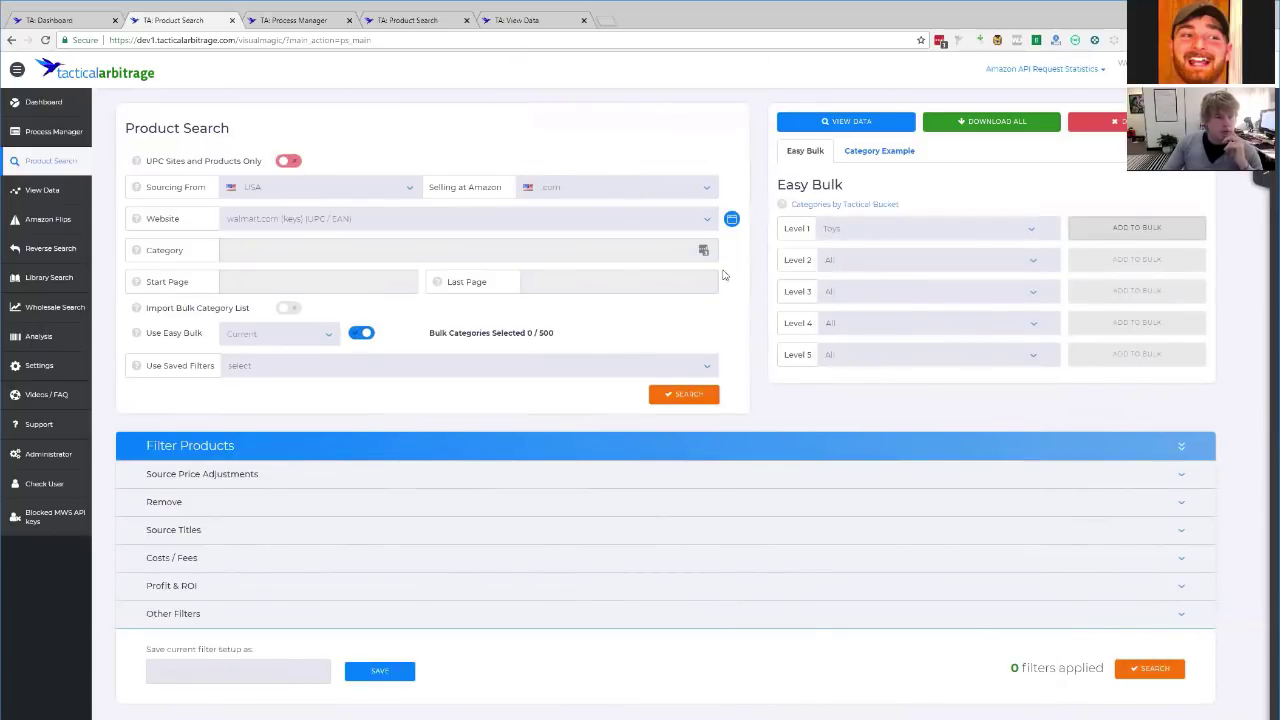
left_click(1137, 230)
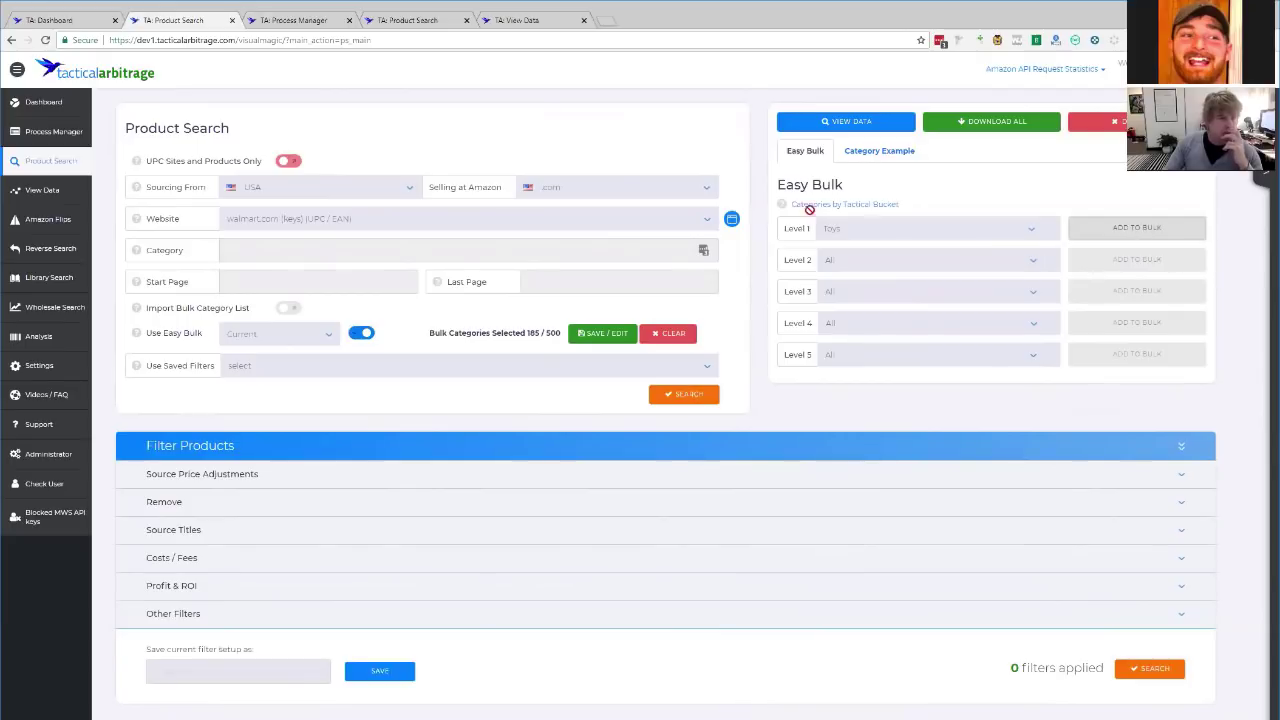
left_click(669, 398)
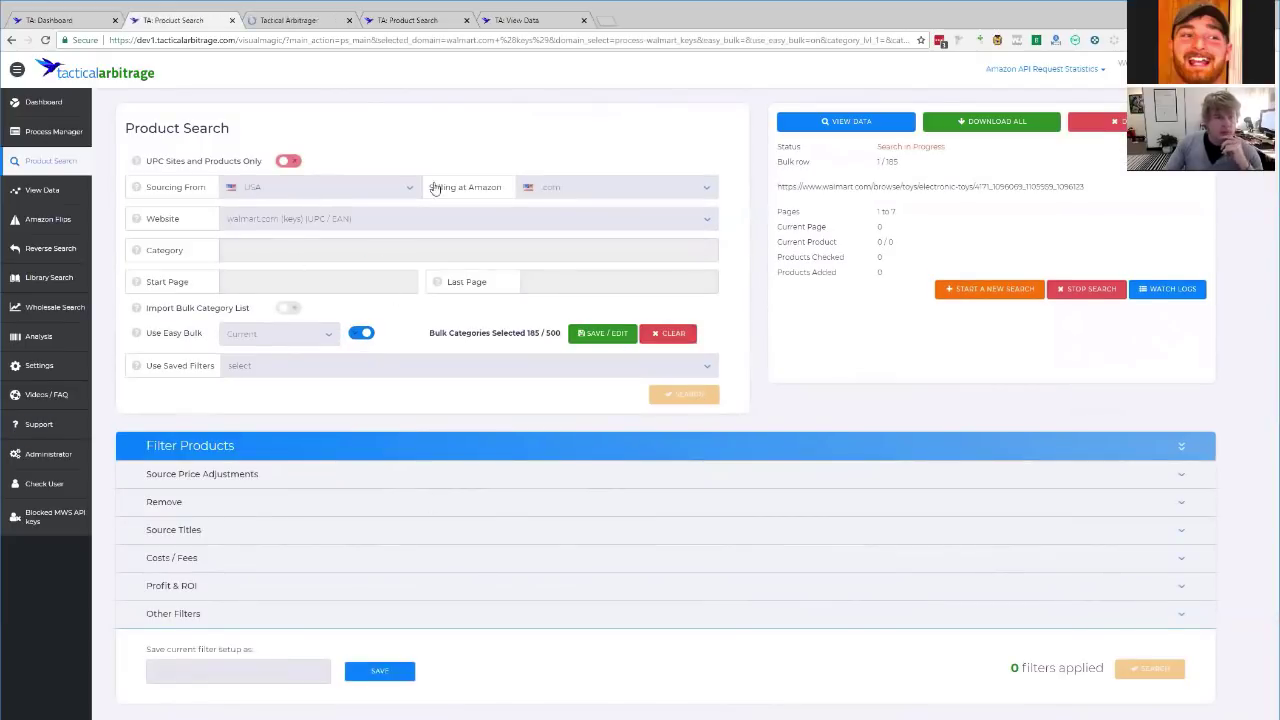
Scroll through Process Manager's queued scans to check the new Walmart scan.
left_click(293, 20)
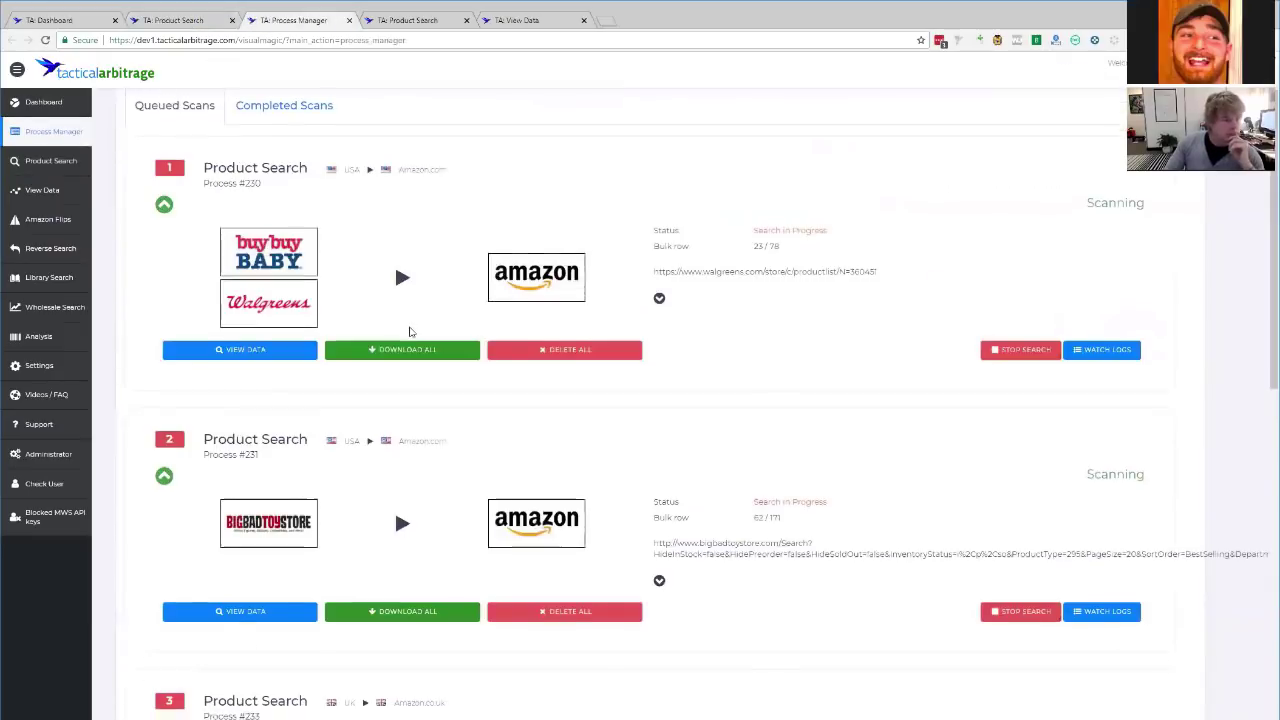
scroll(410, 331, "down", 5)
scroll(402, 337, "down", 3)
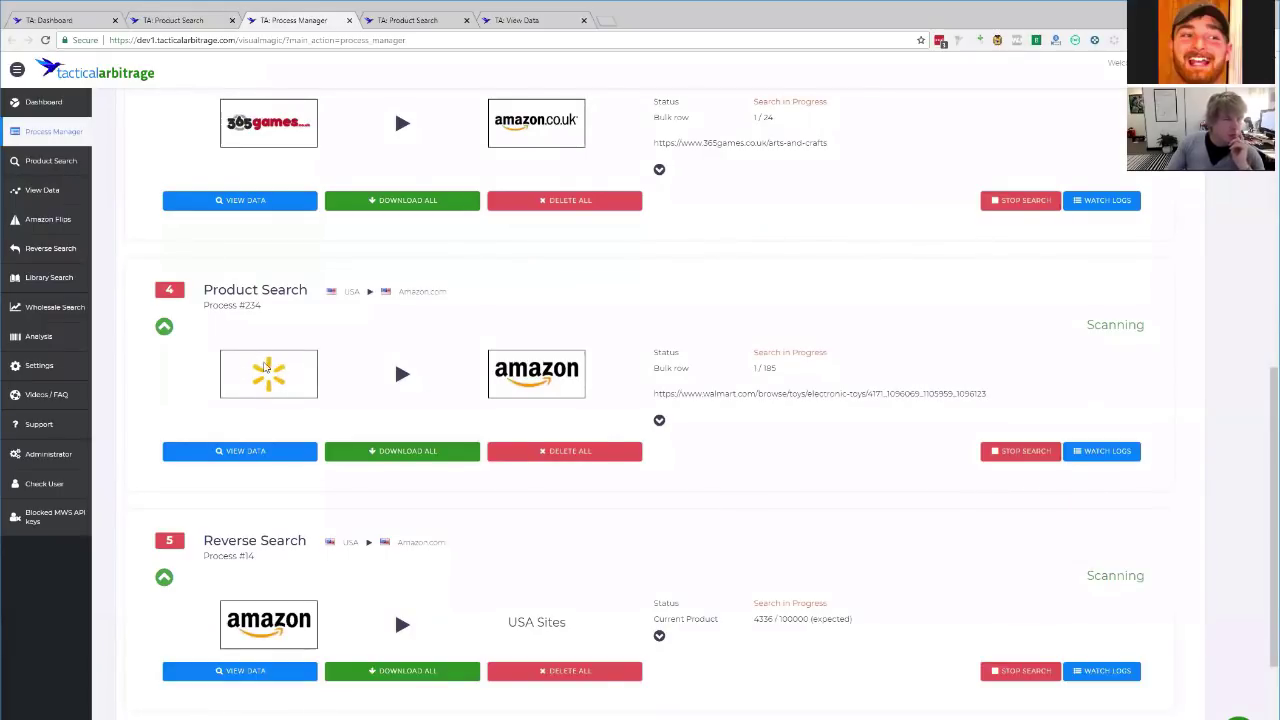
scroll(286, 395, "up", 9)
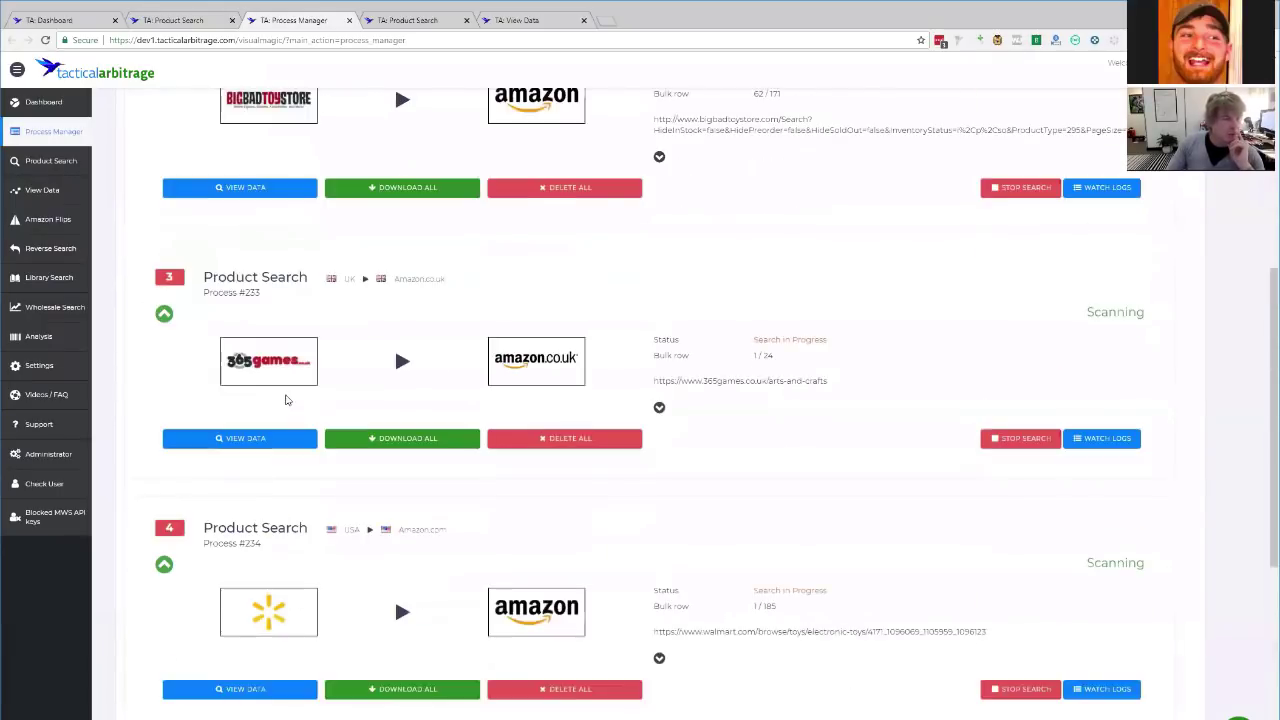
Expand completed Target scan #229, return to Queued Scans, then go back to Product Search.
left_click(313, 171)
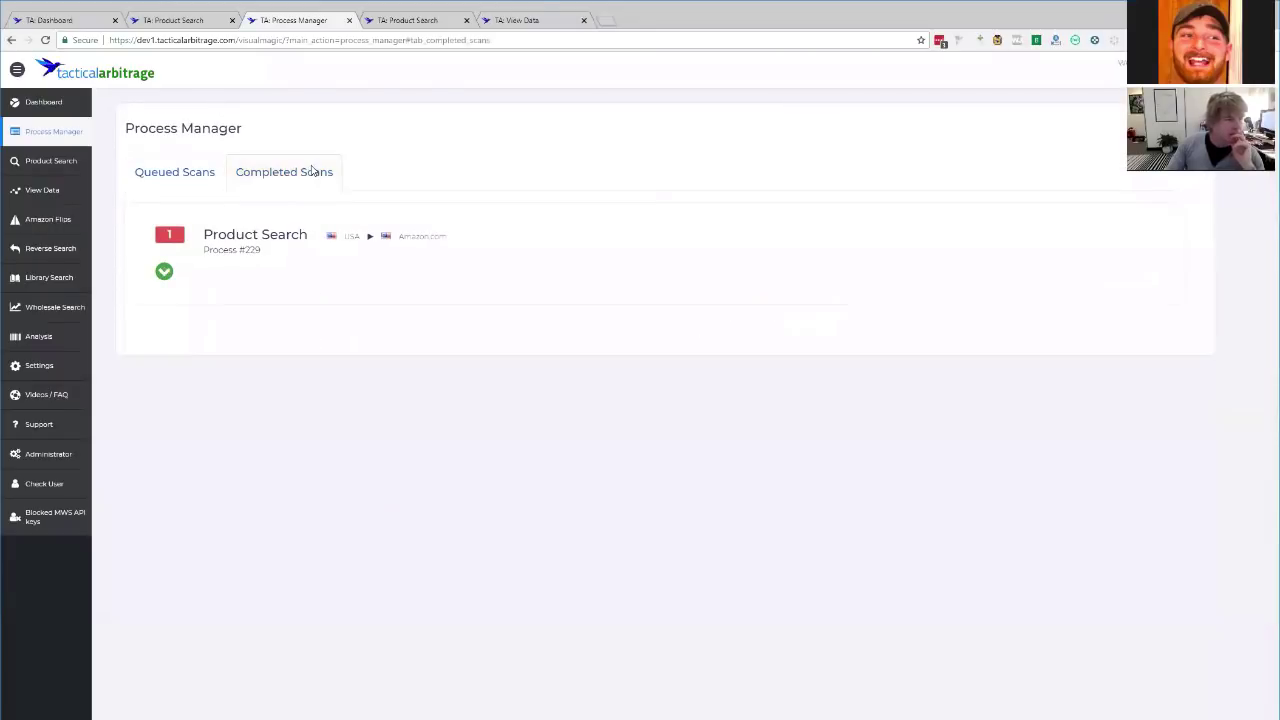
left_click(211, 250)
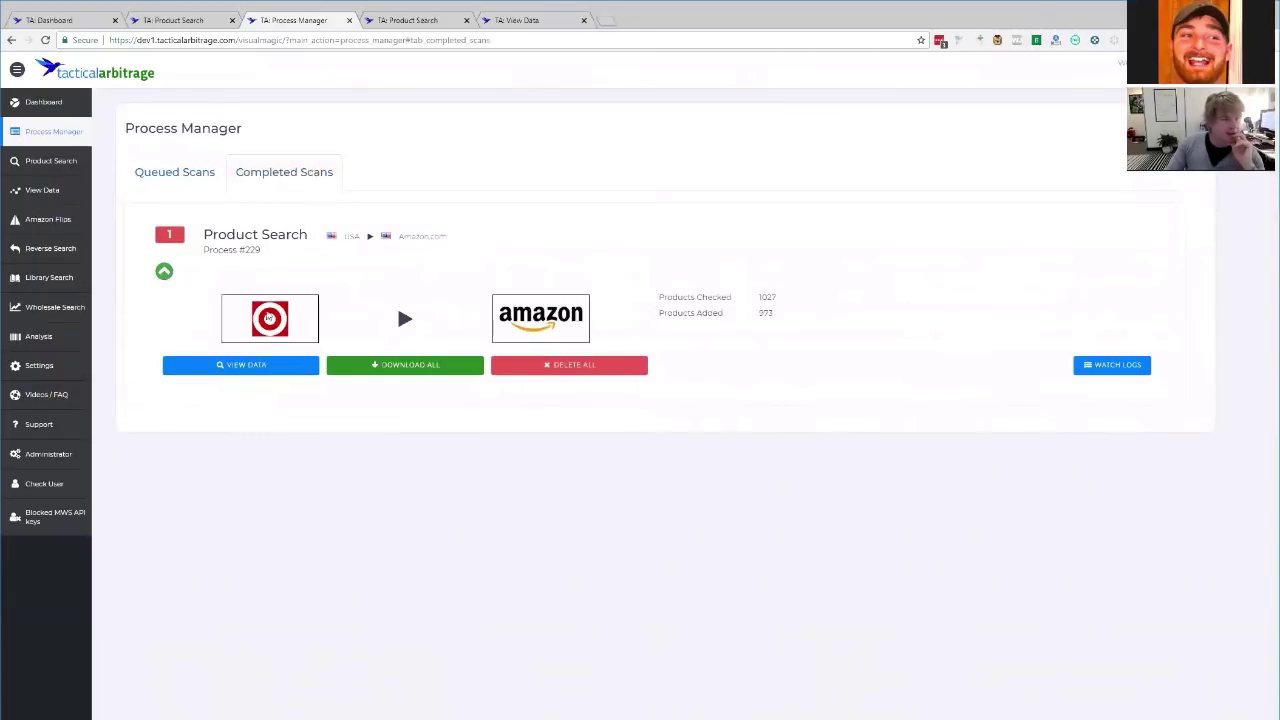
left_click(182, 178)
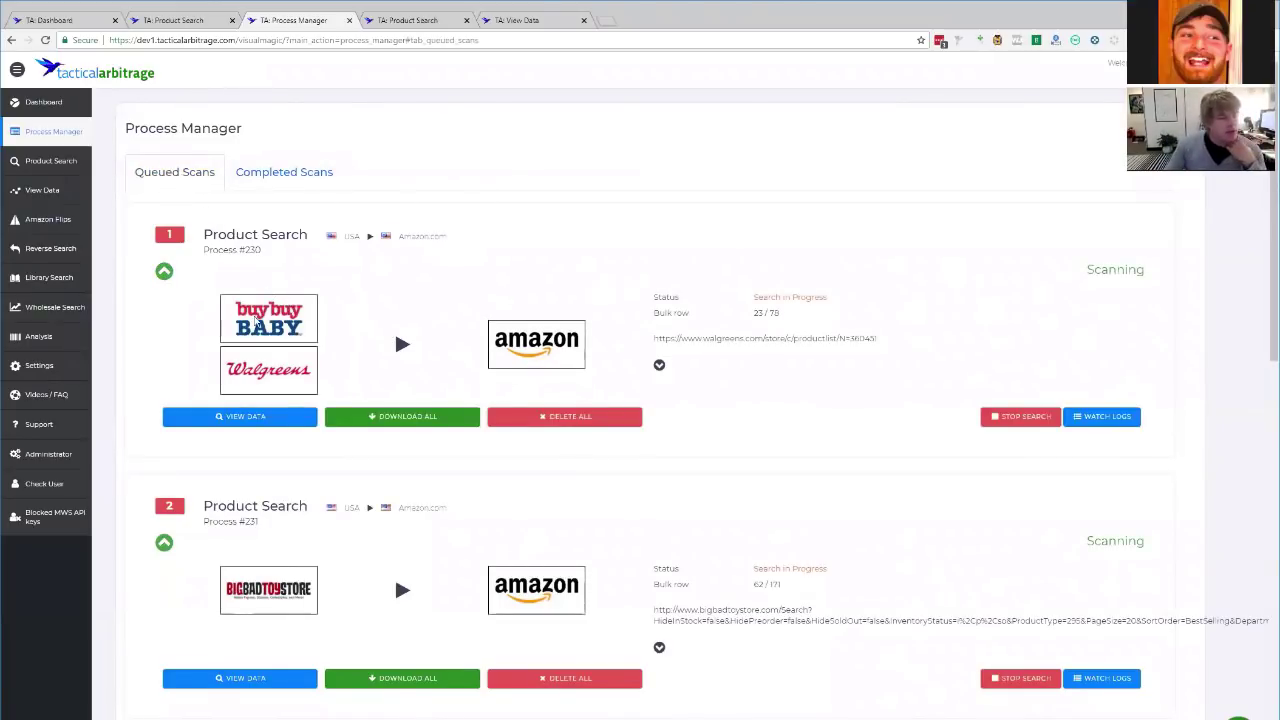
left_click(180, 20)
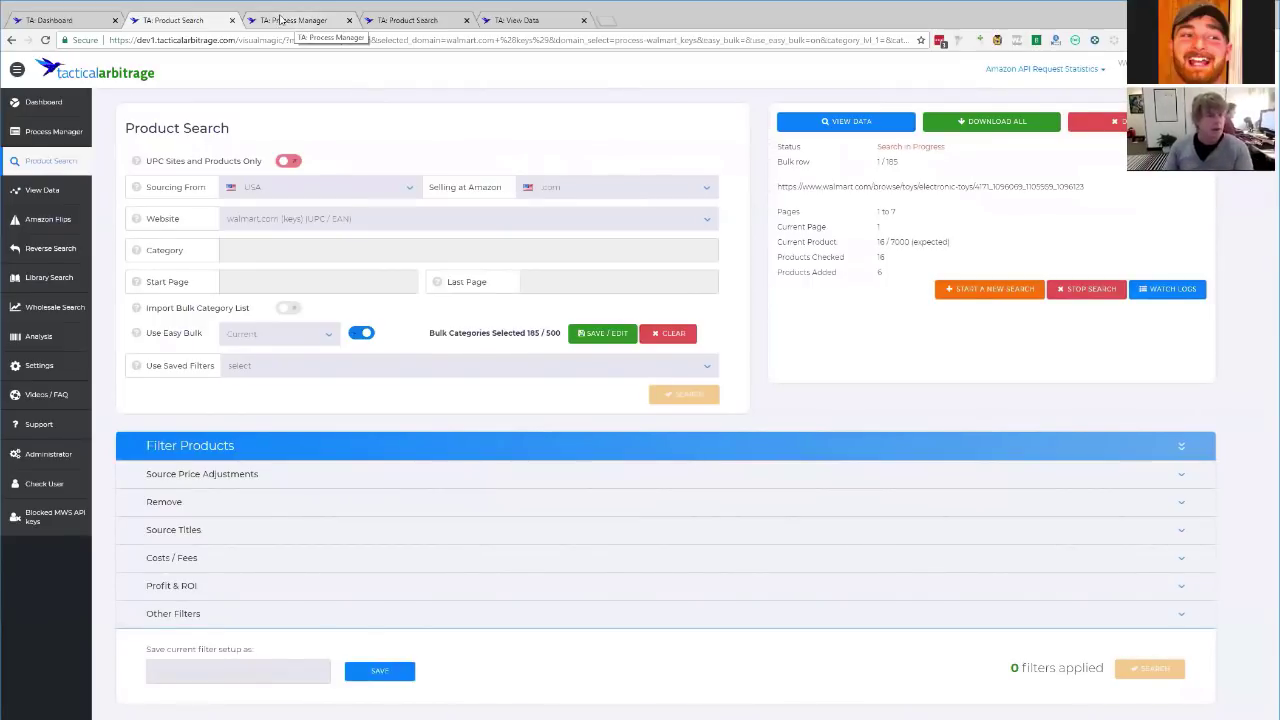
Expand the Walmart scan's progress and open its Process #234 results in View Data.
left_click(281, 19)
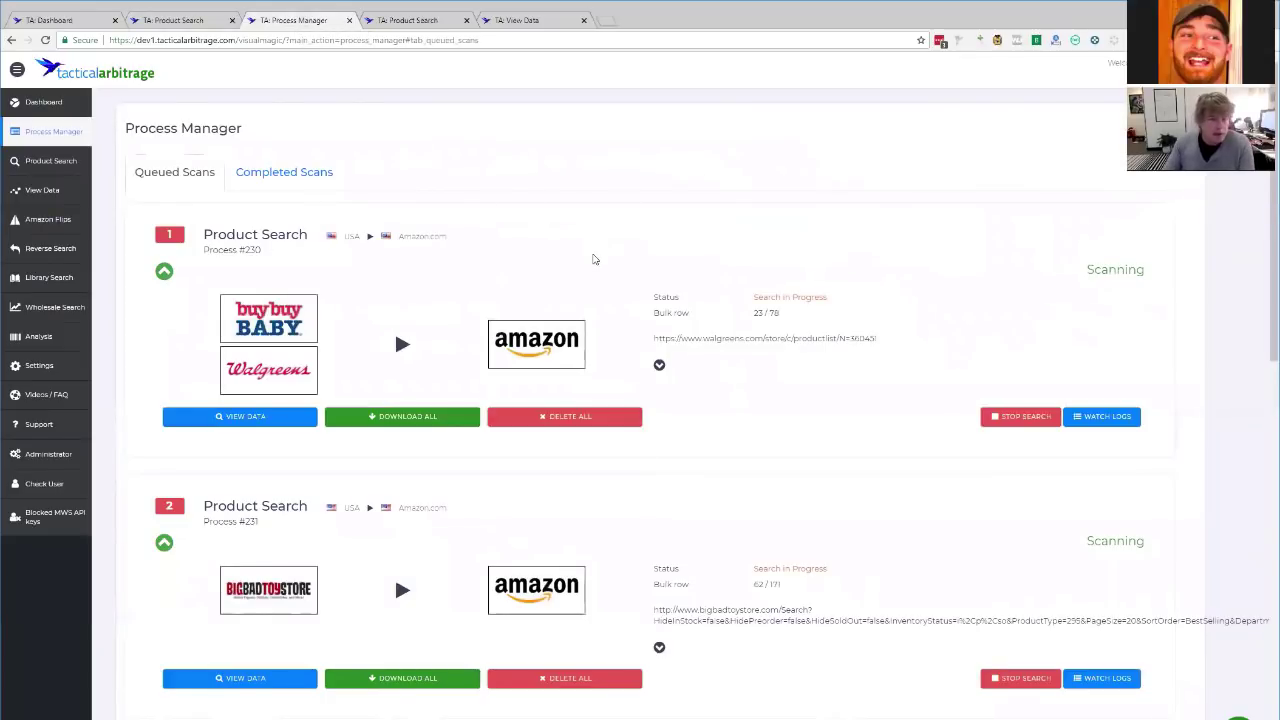
scroll(839, 265, "down", 9)
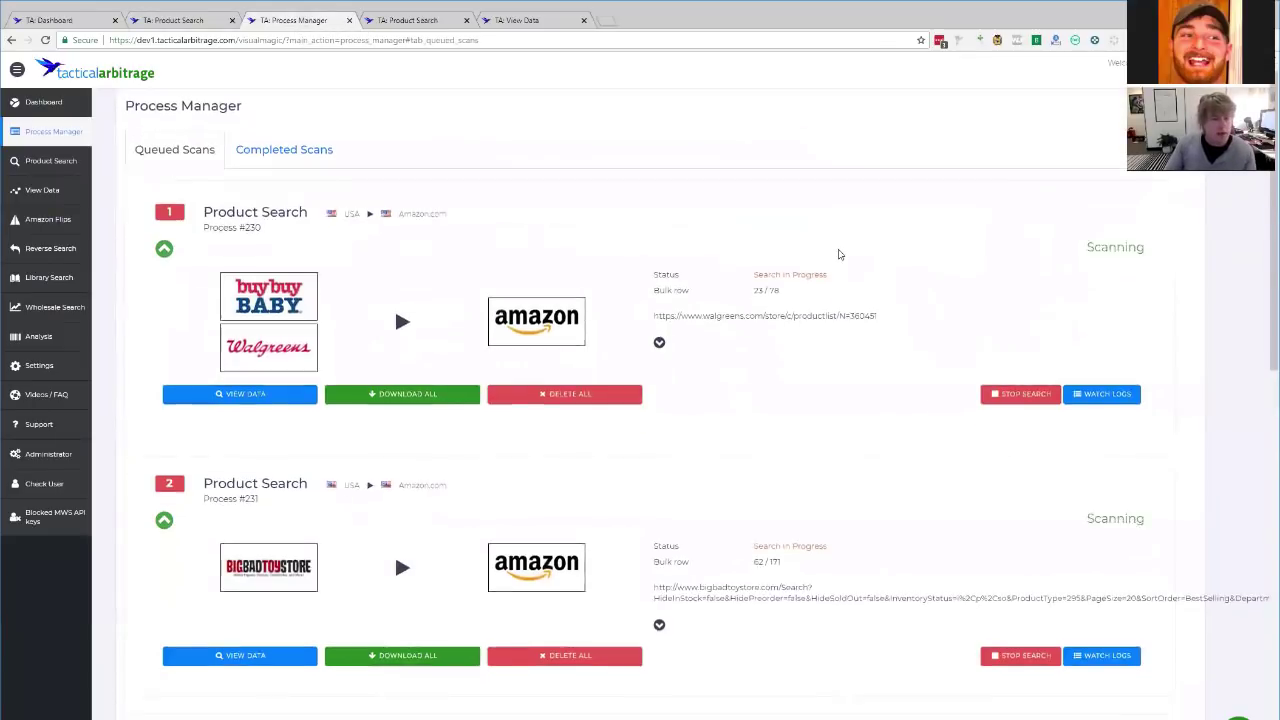
scroll(823, 317, "down", 1)
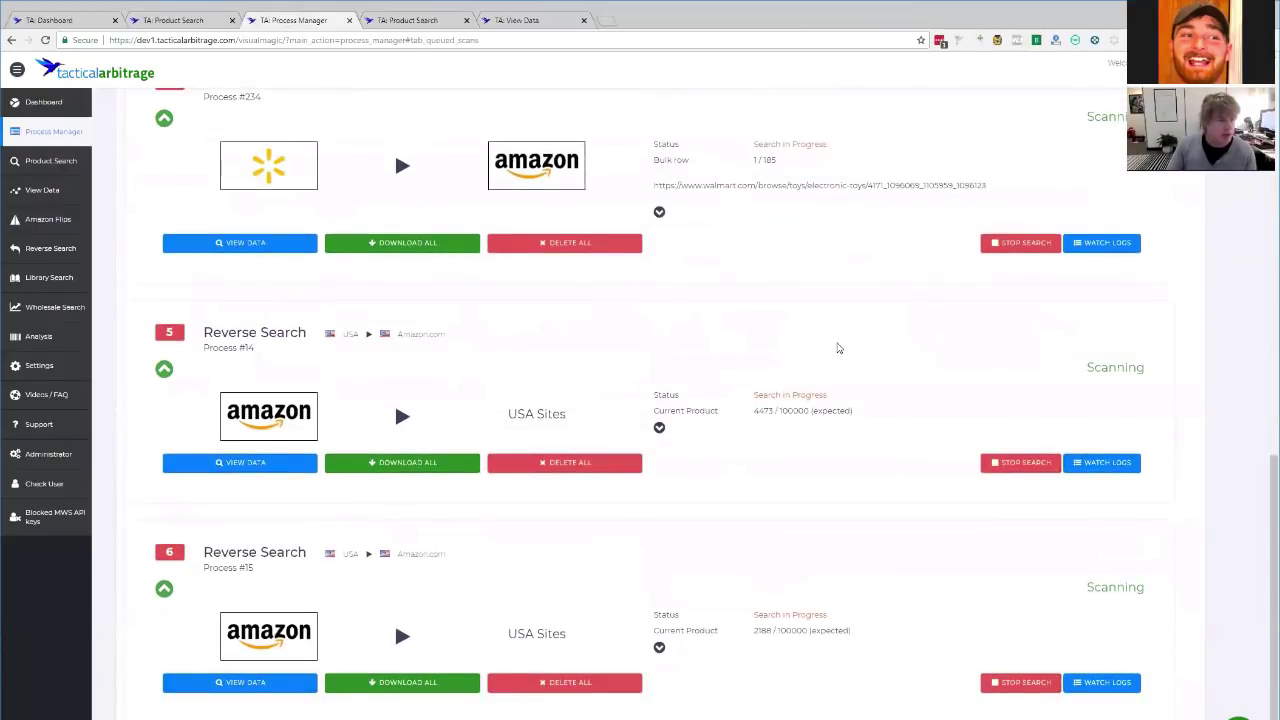
scroll(837, 349, "up", 5)
scroll(834, 360, "down", 3)
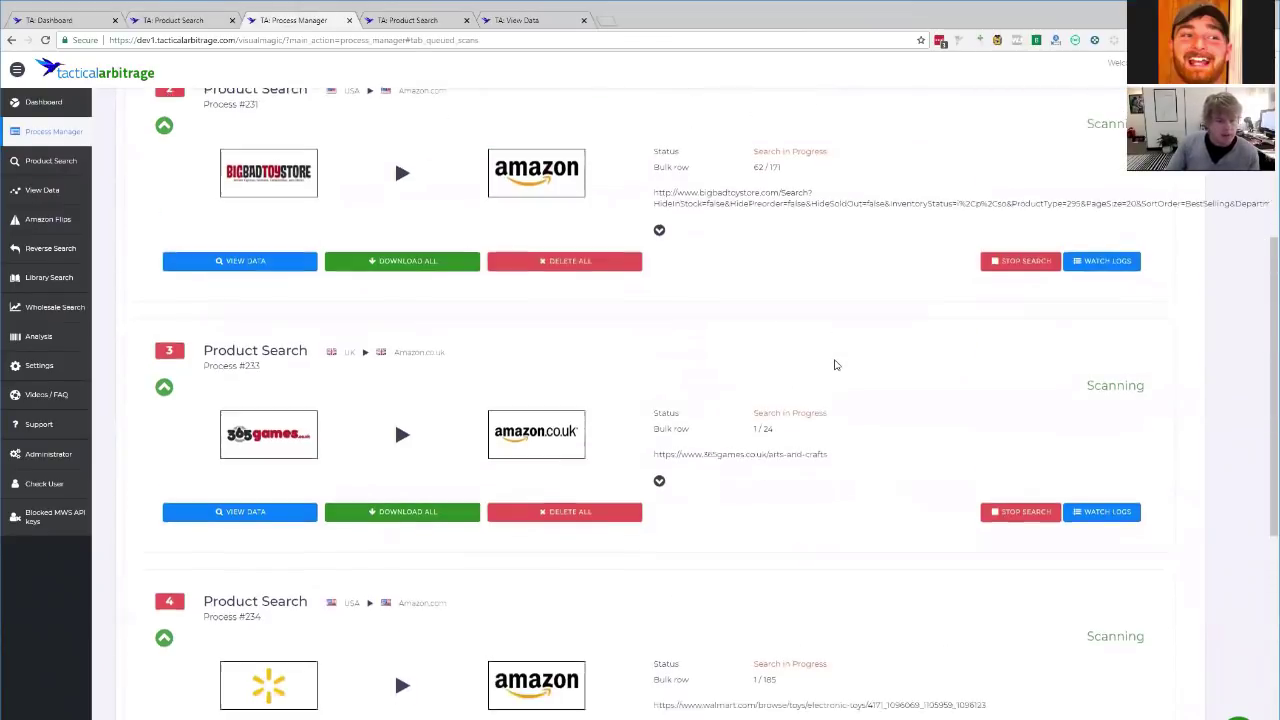
left_click(659, 636)
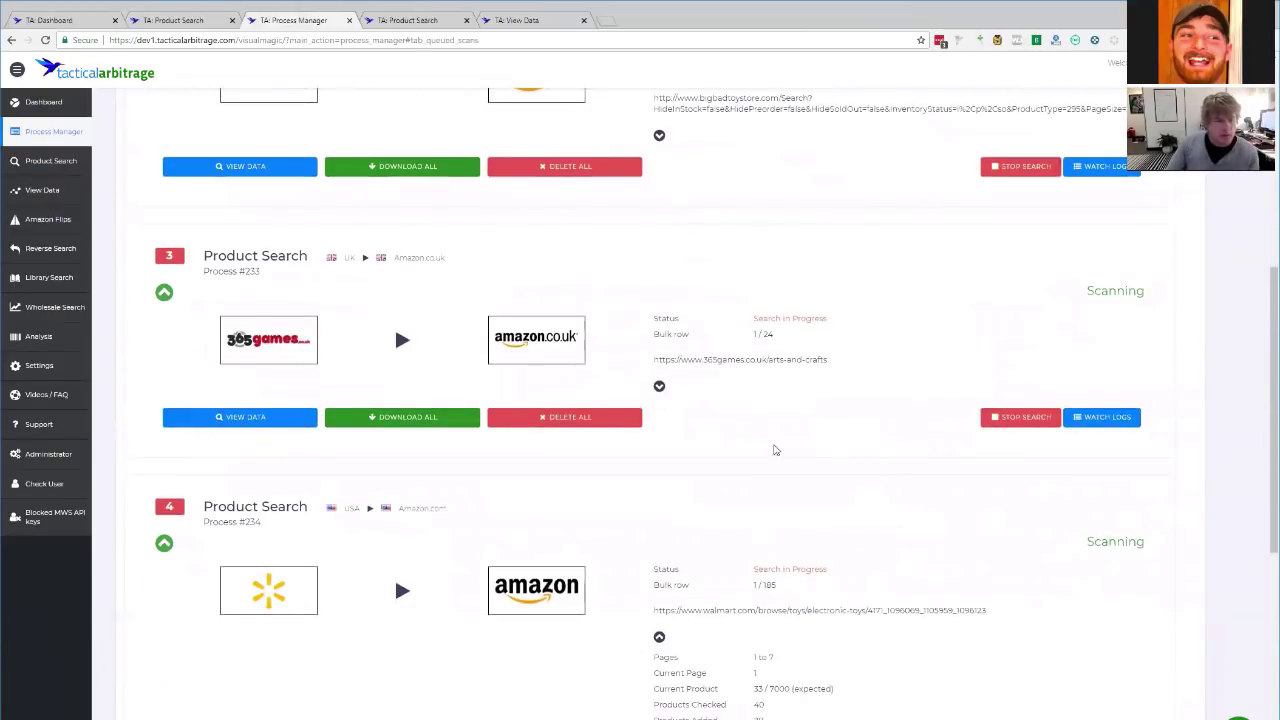
scroll(851, 597, "down", 4)
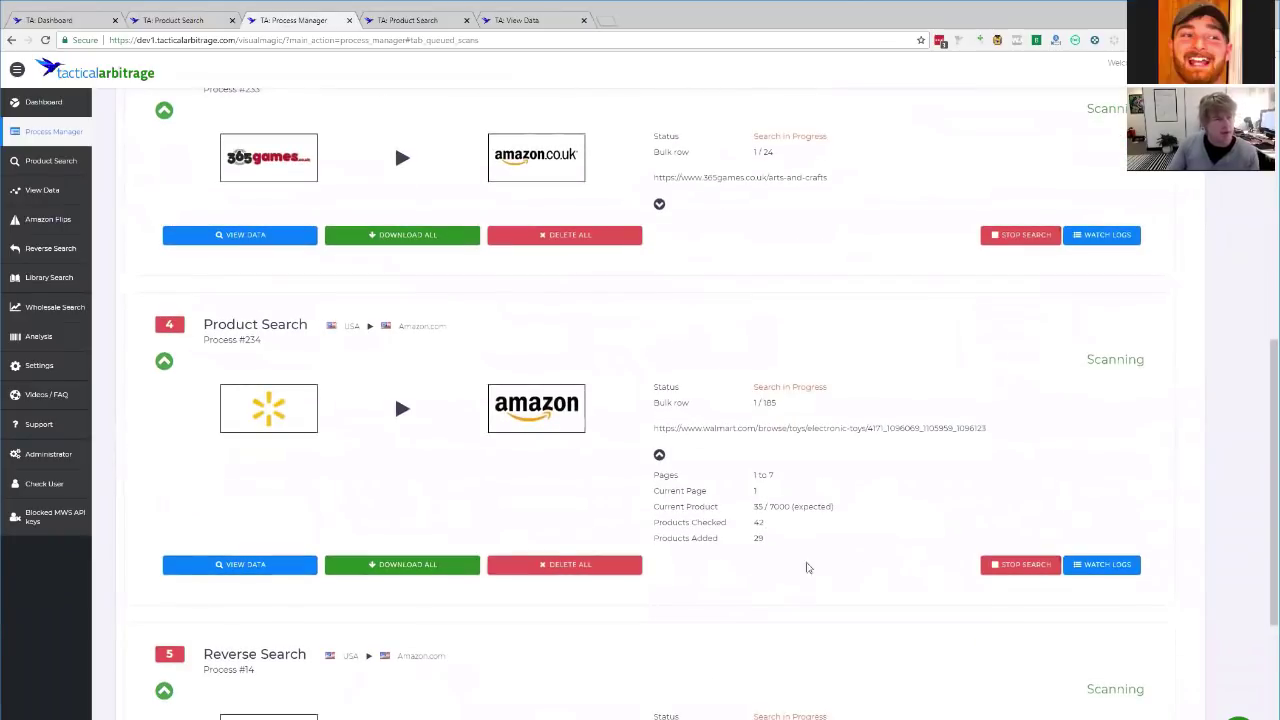
left_click(240, 564)
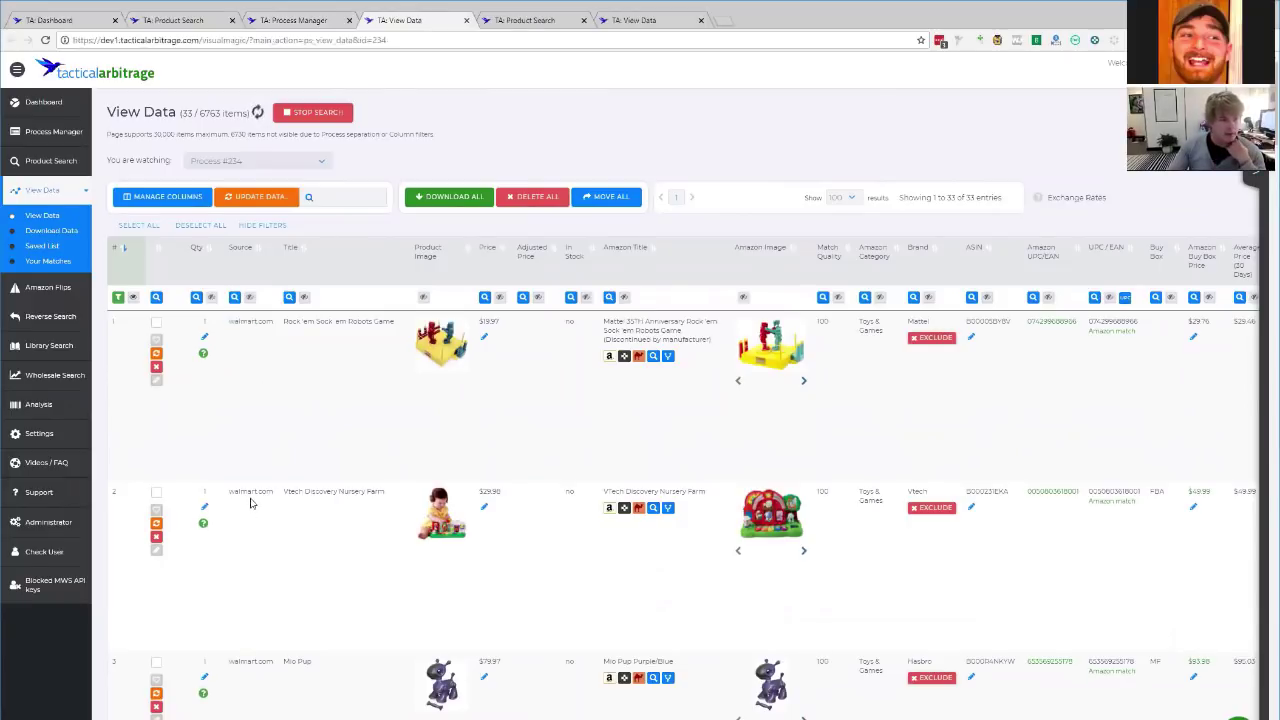
scroll(250, 503, "down", 10)
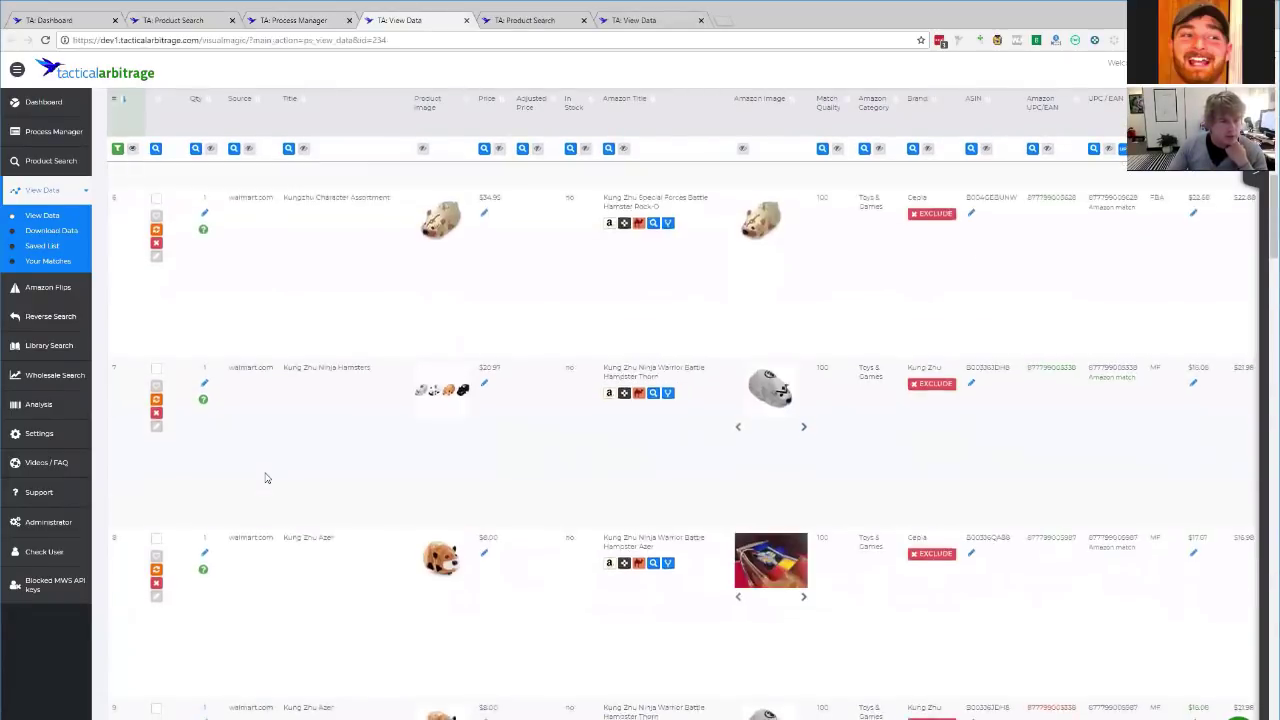
scroll(265, 478, "down", 7)
scroll(1247, 430, "down", 15)
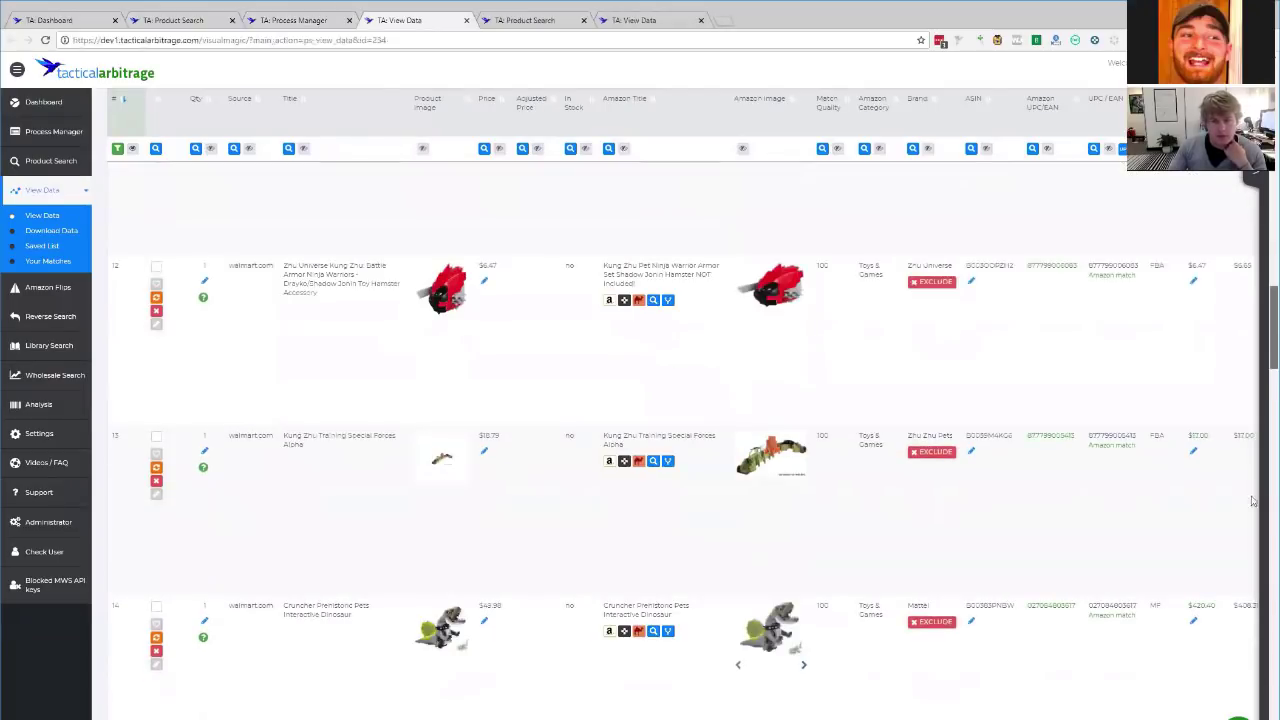
scroll(251, 303, "up", 20)
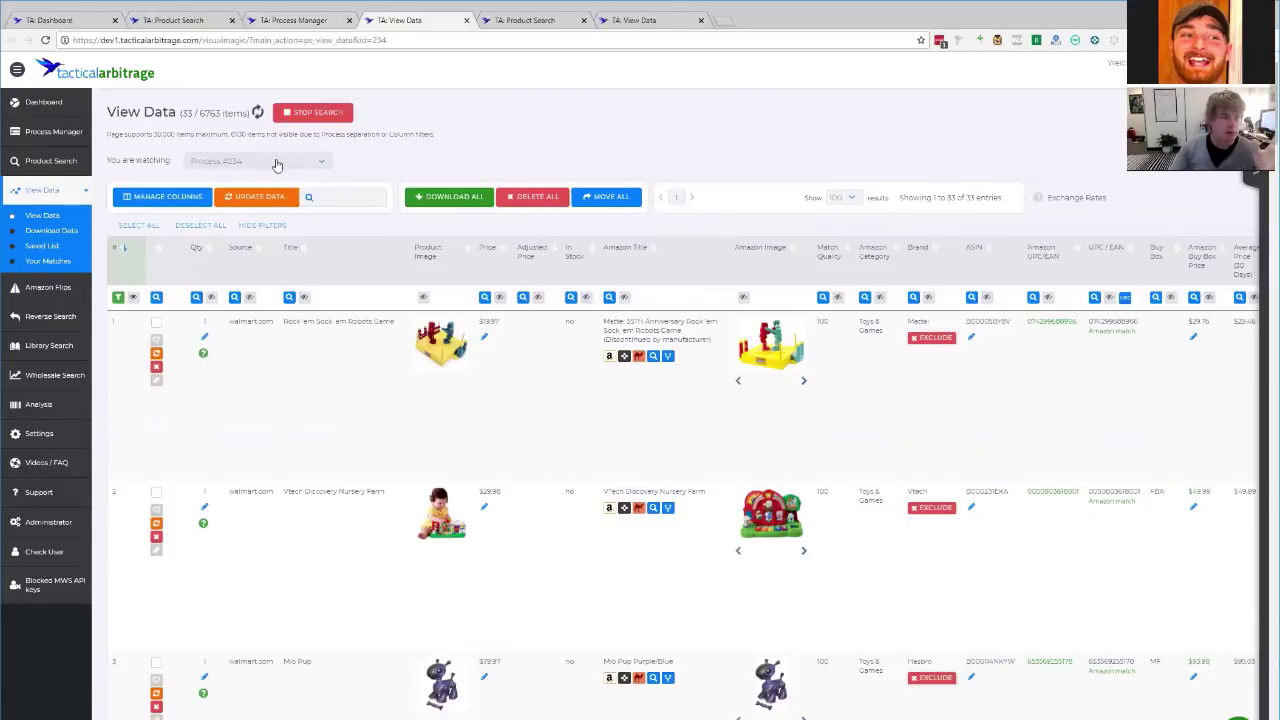
left_click(310, 20)
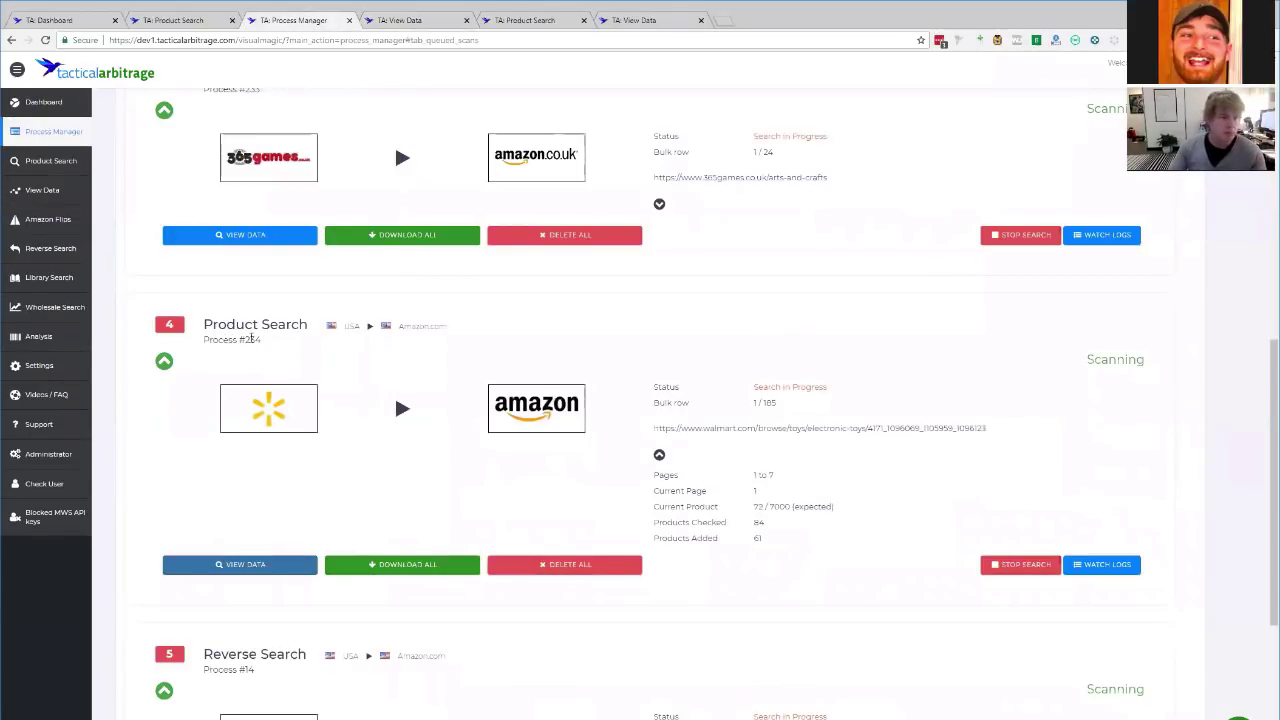
left_click(415, 22)
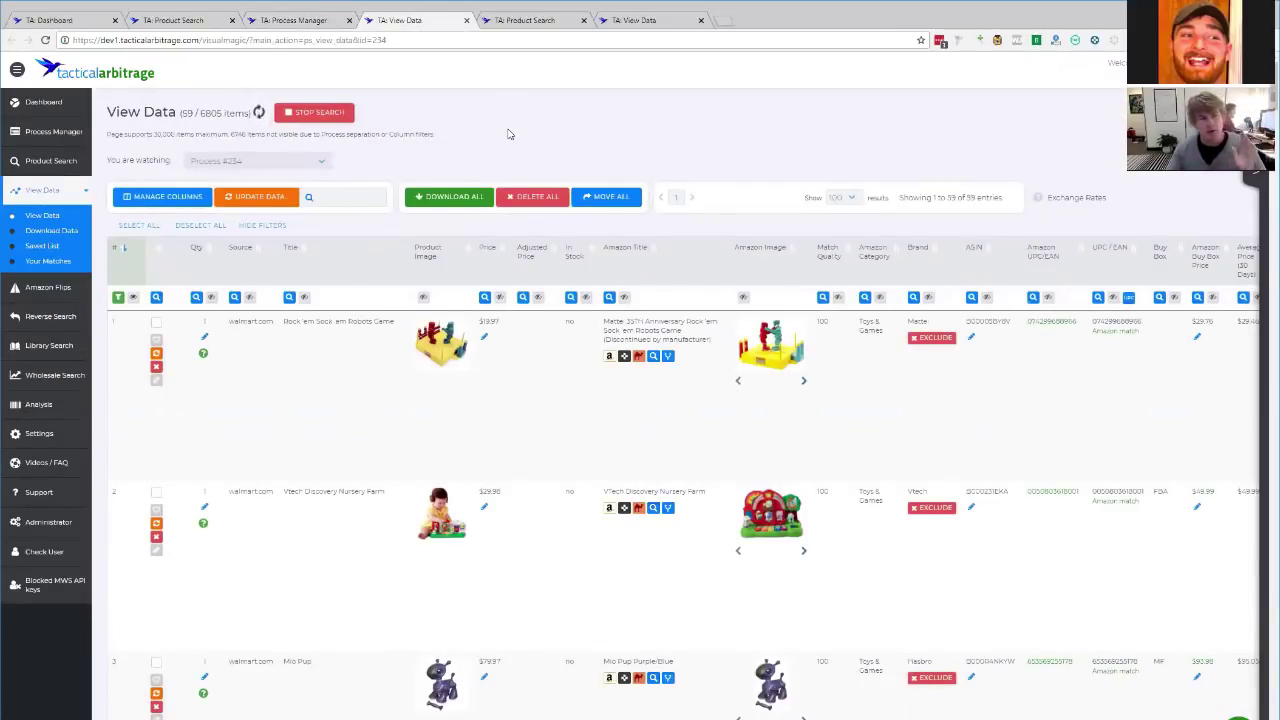
left_click(321, 161)
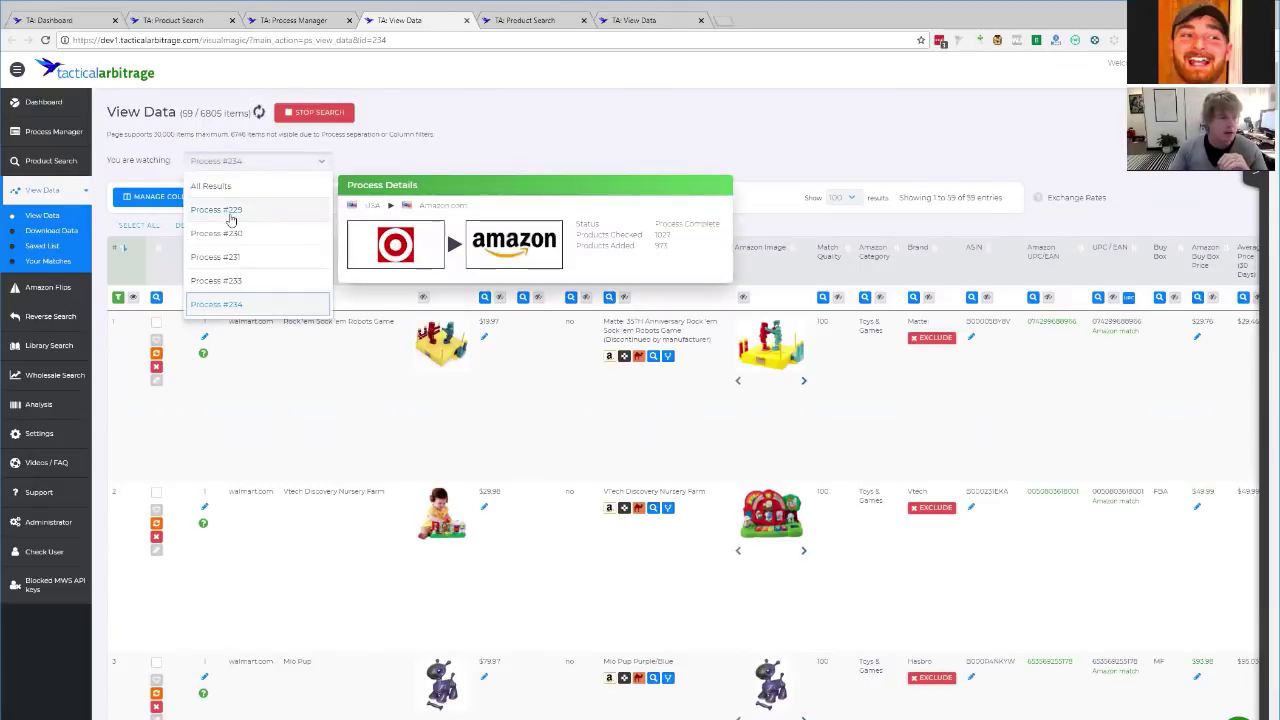
mouse_move(228, 238)
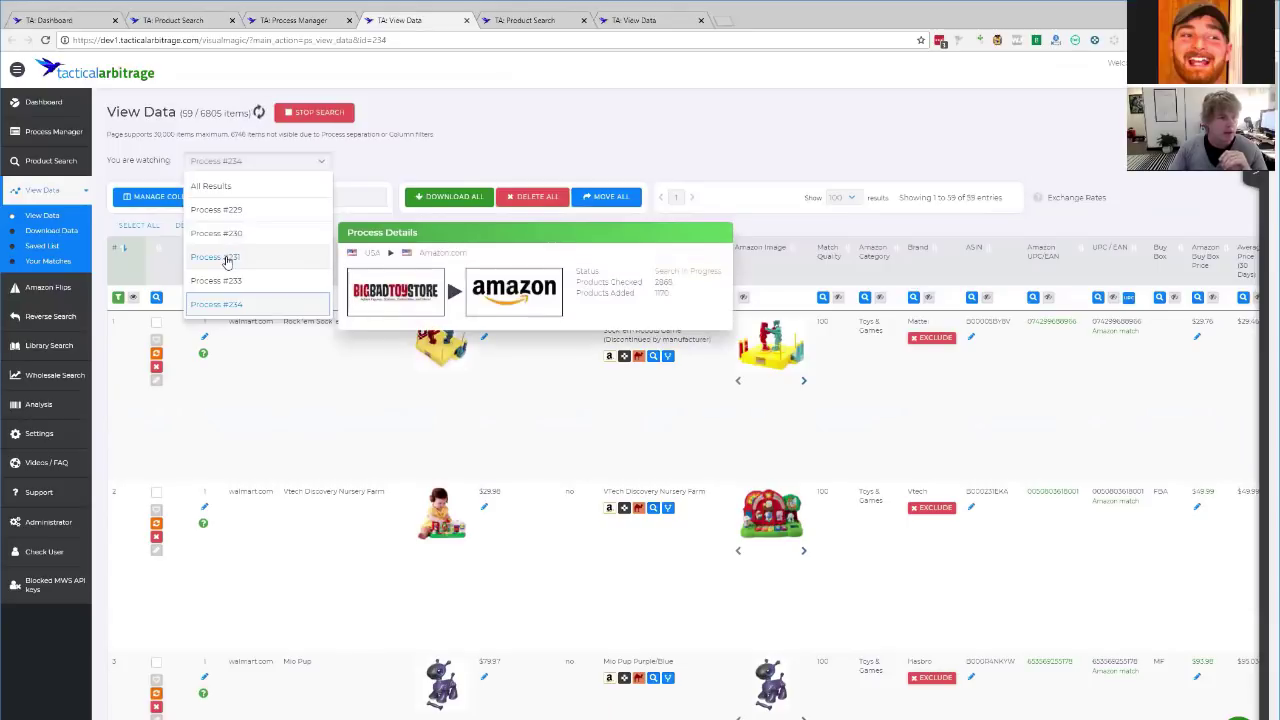
mouse_move(224, 280)
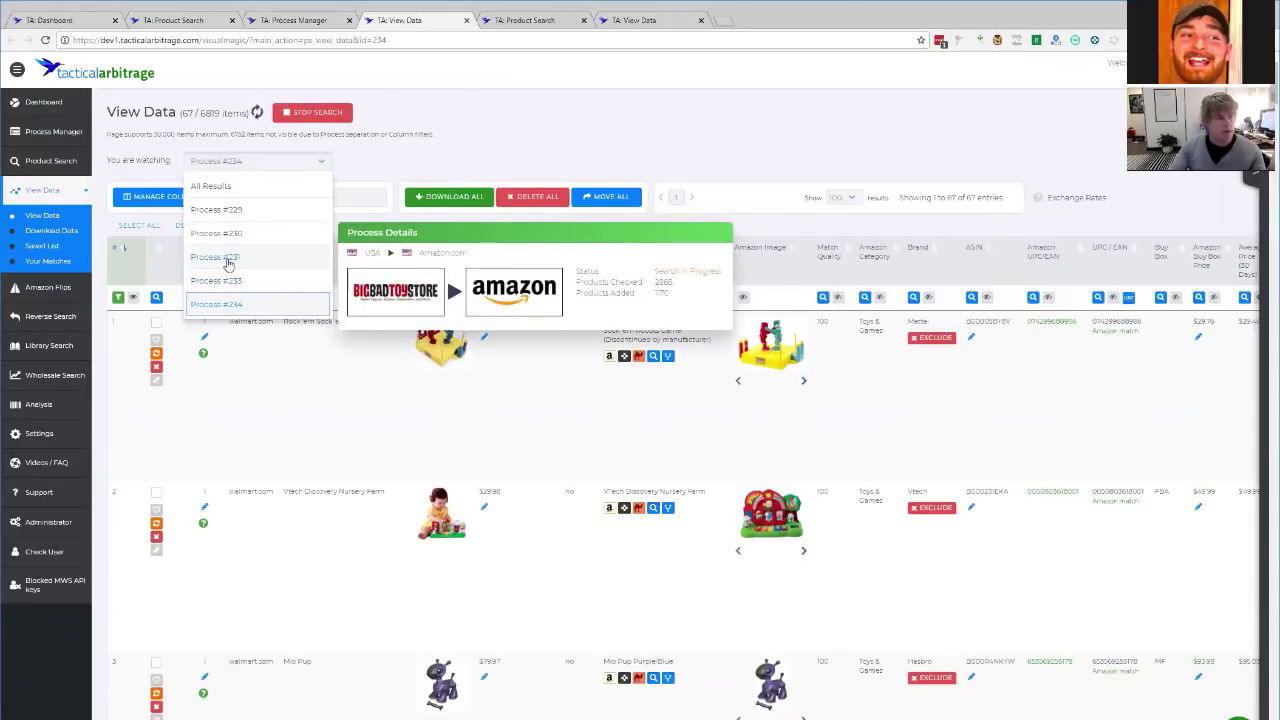
left_click(651, 123)
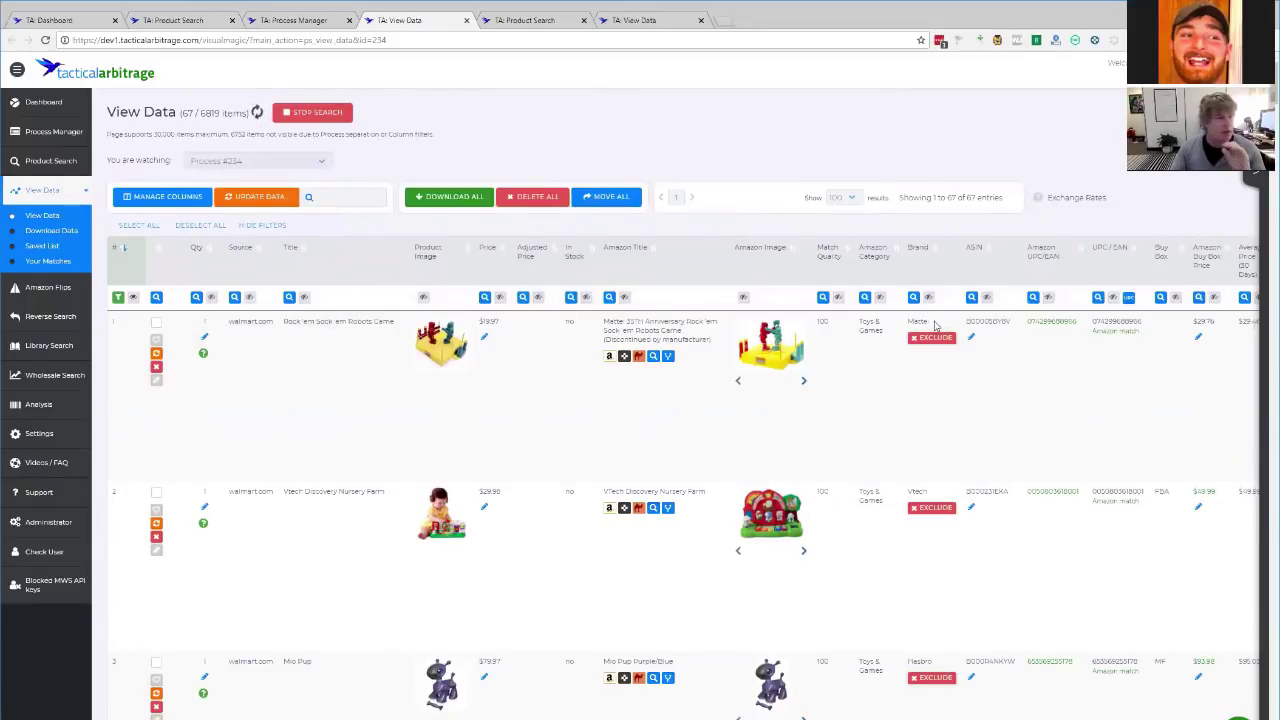
left_click(281, 21)
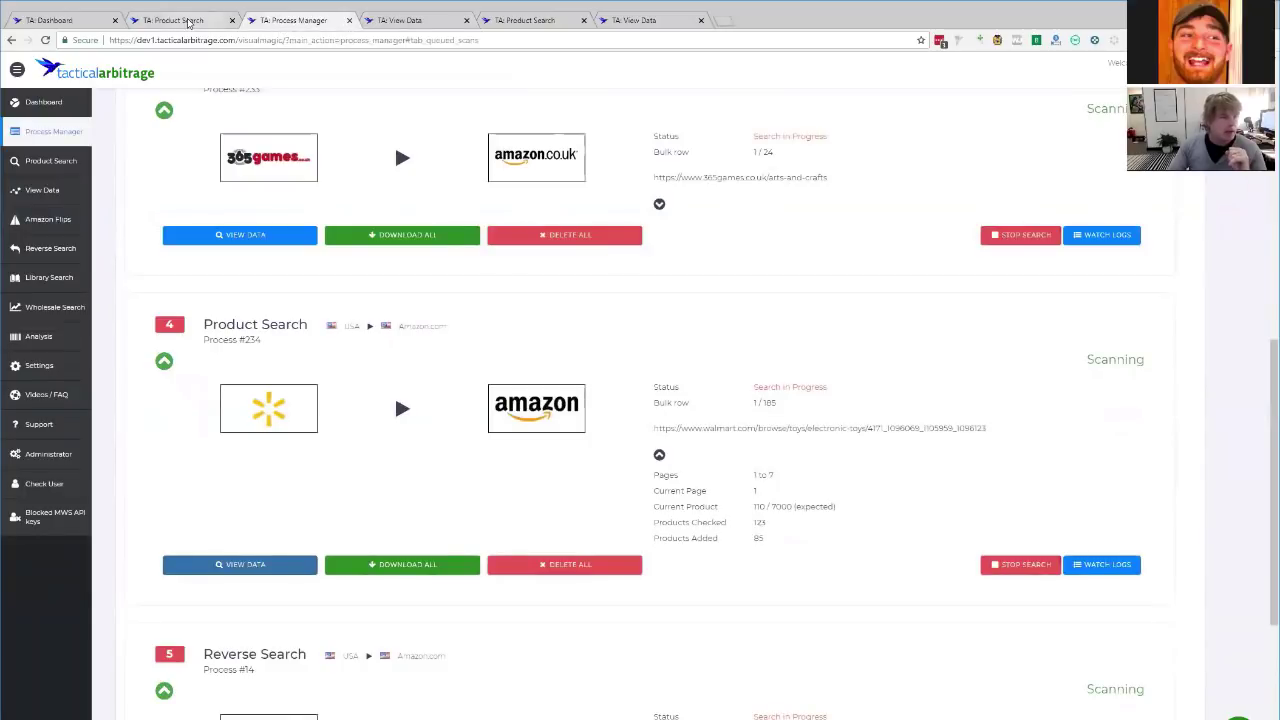
scroll(335, 170, "up", 10)
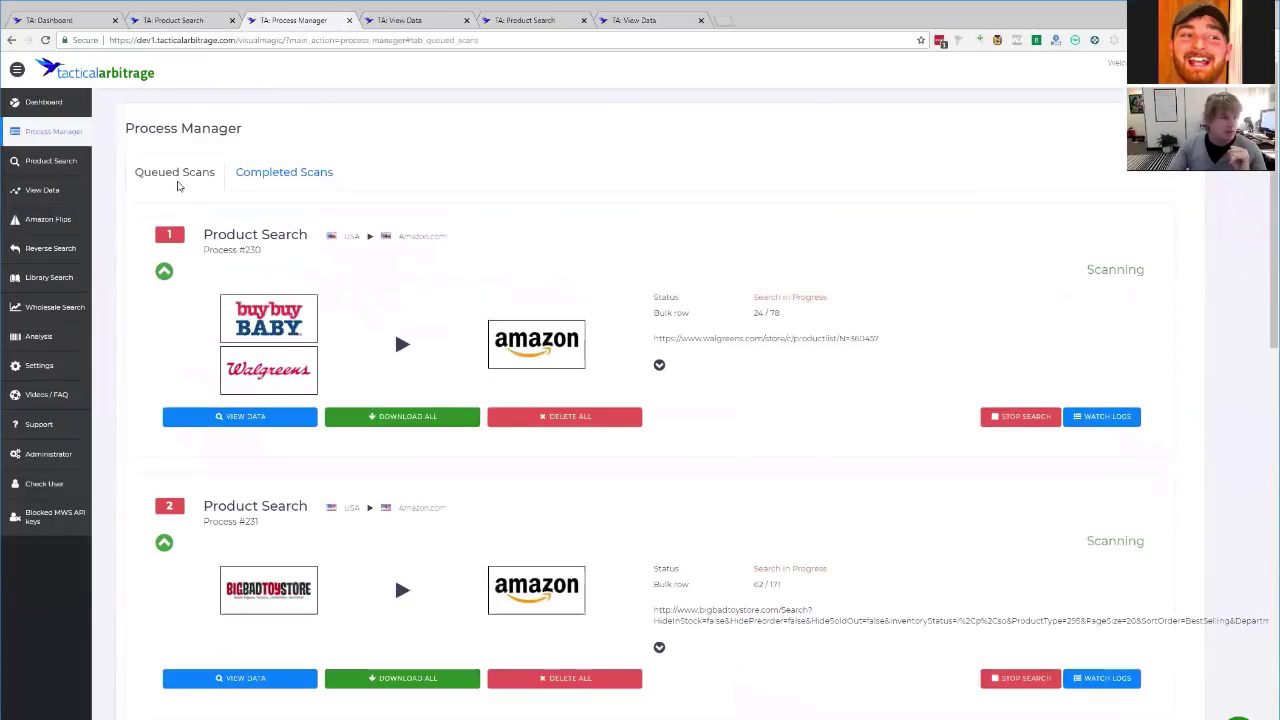
left_click(300, 176)
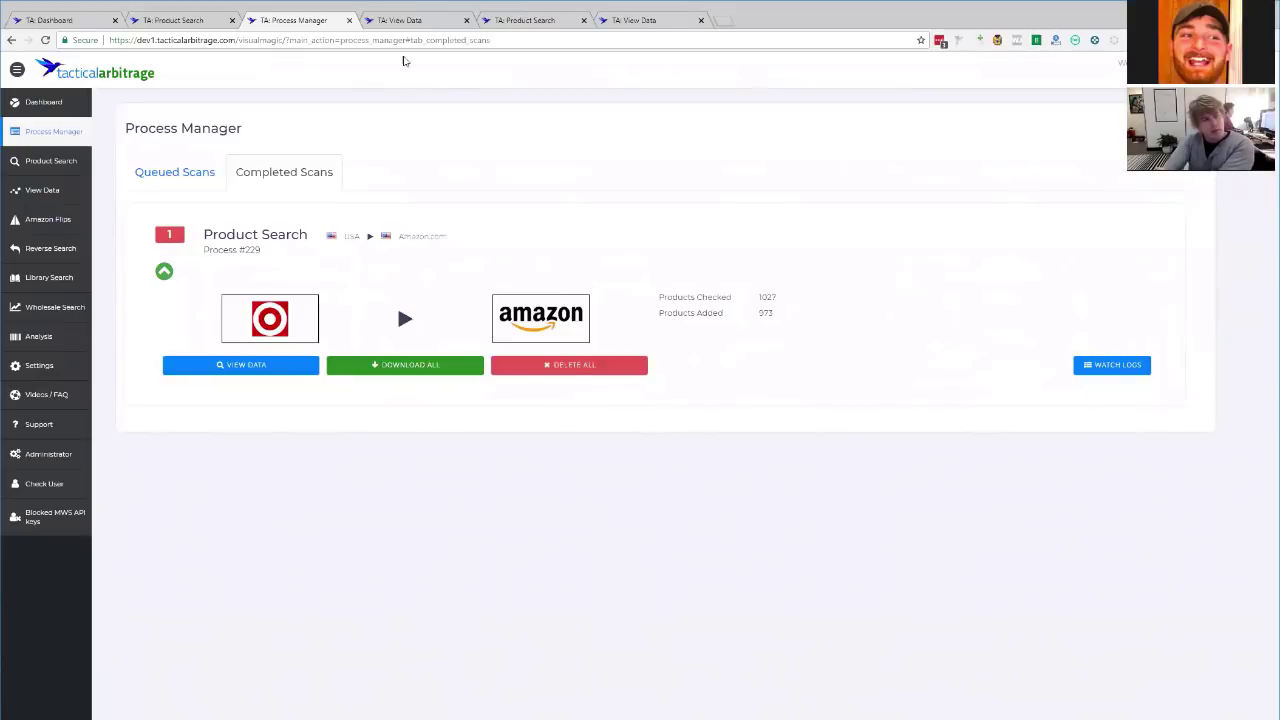
left_click(398, 20)
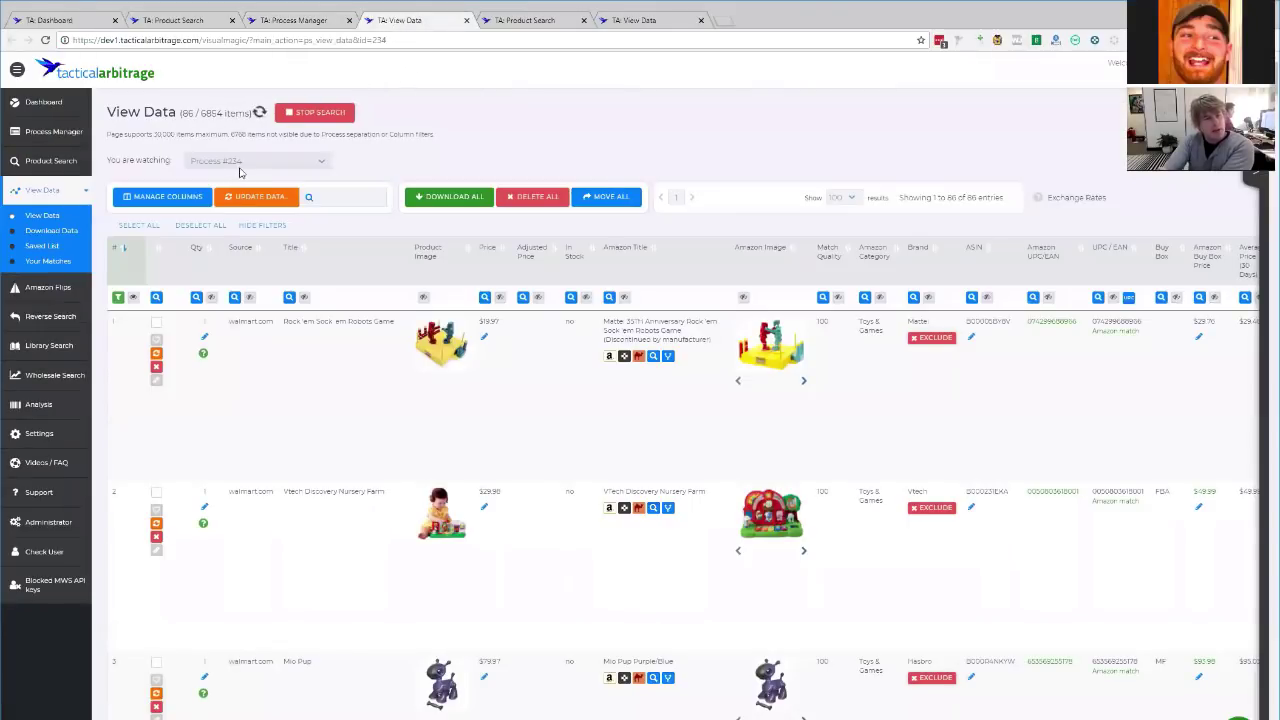
Preview the watched-process list, then switch to Completed Scans showing Target search #229.
left_click(242, 162)
mouse_move(246, 257)
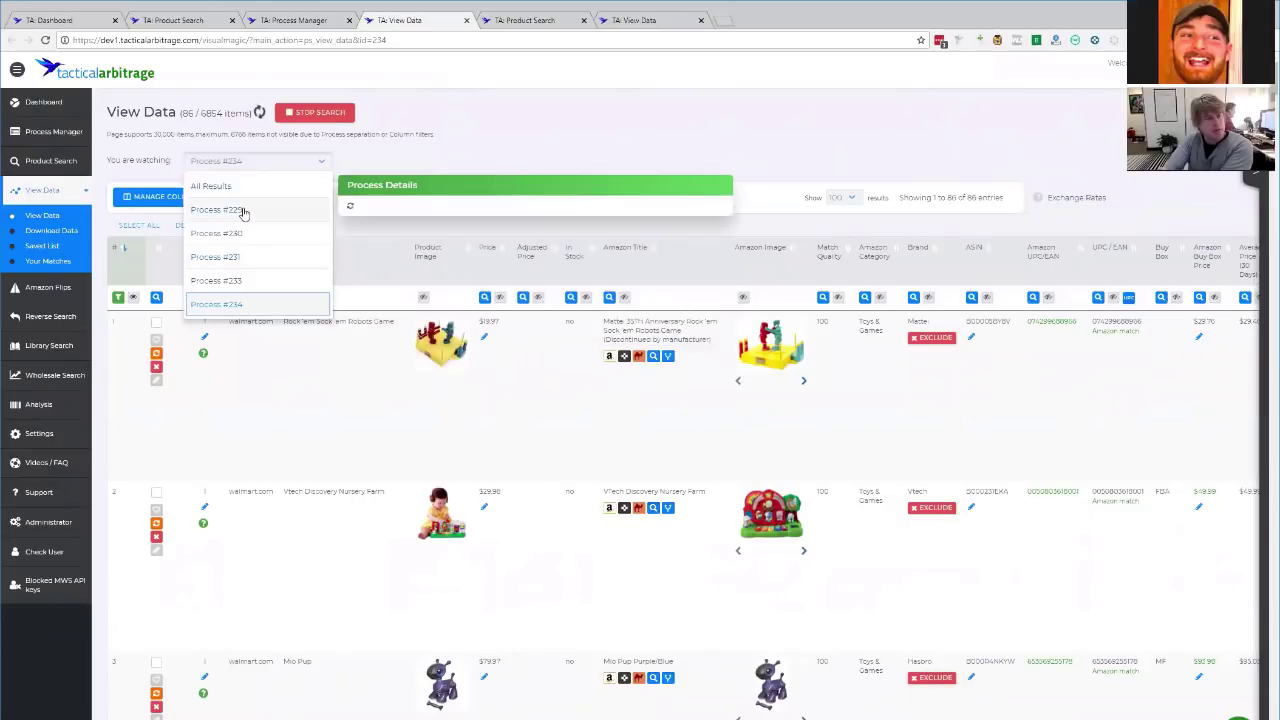
left_click(298, 20)
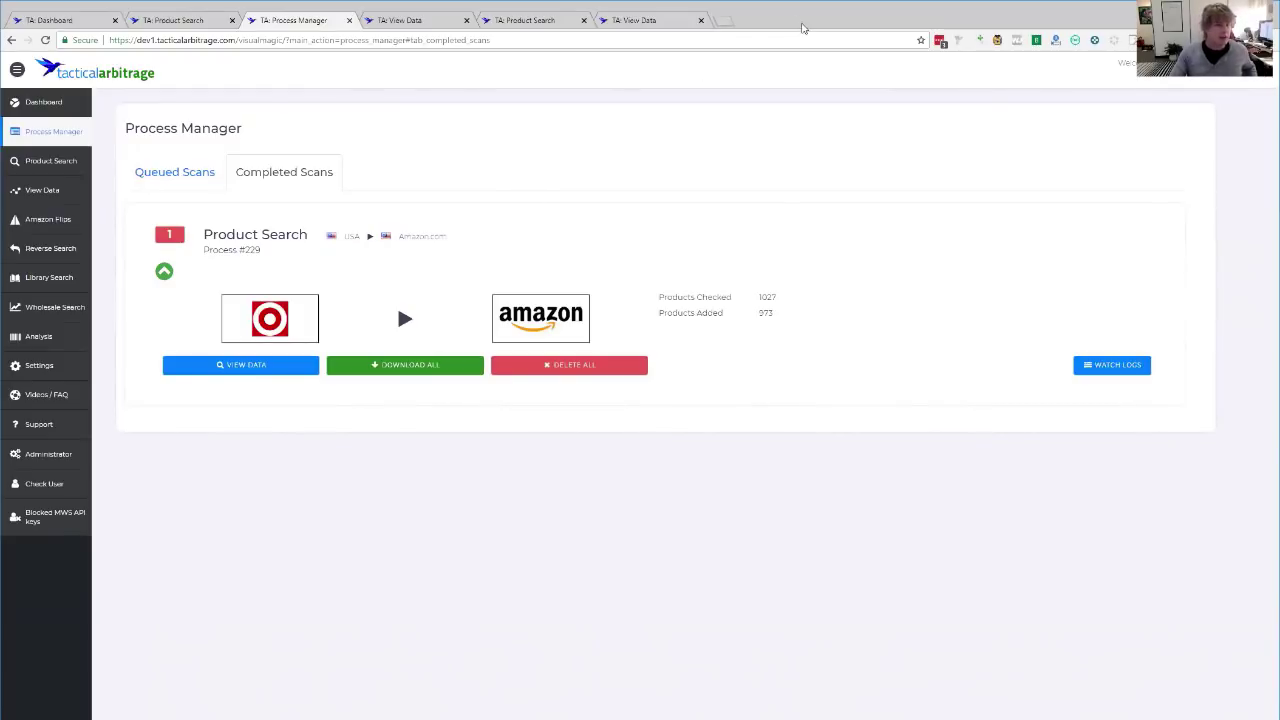
Switch to Queued Scans to see Walgreens and BigBadToyStore searches #230 and #231 still running.
left_click(206, 175)
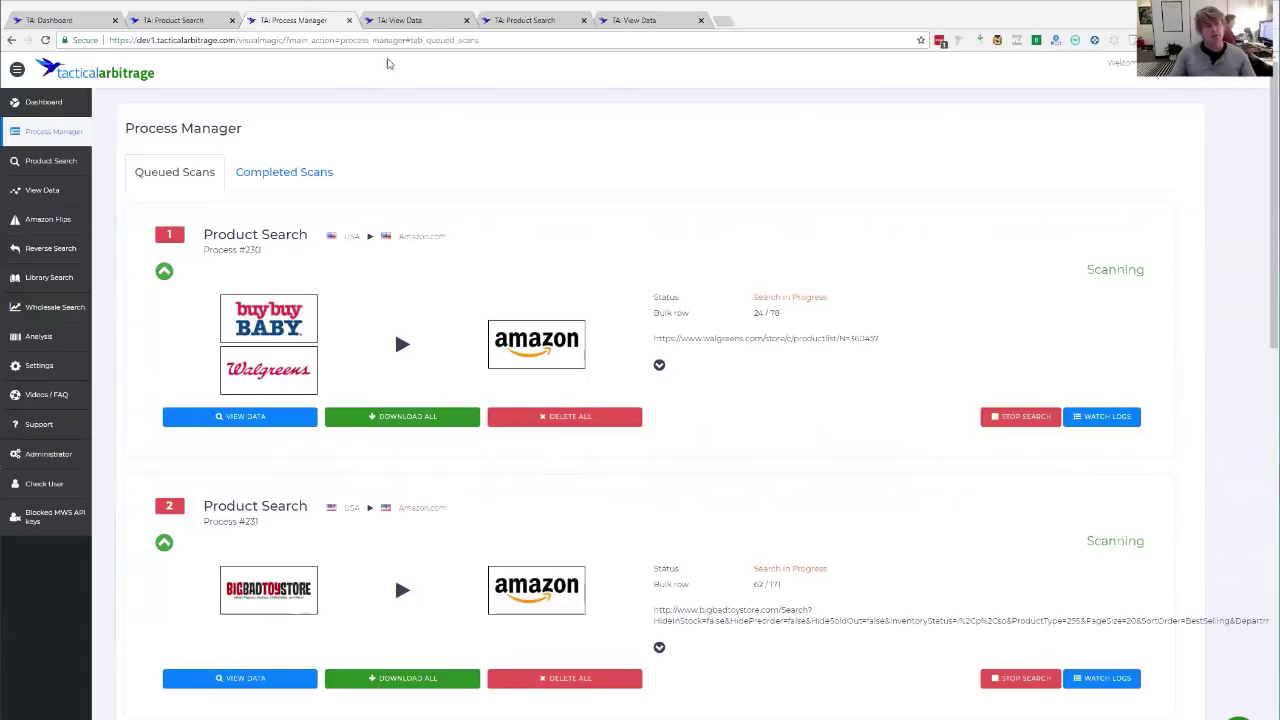
scroll(907, 232, "down", 4)
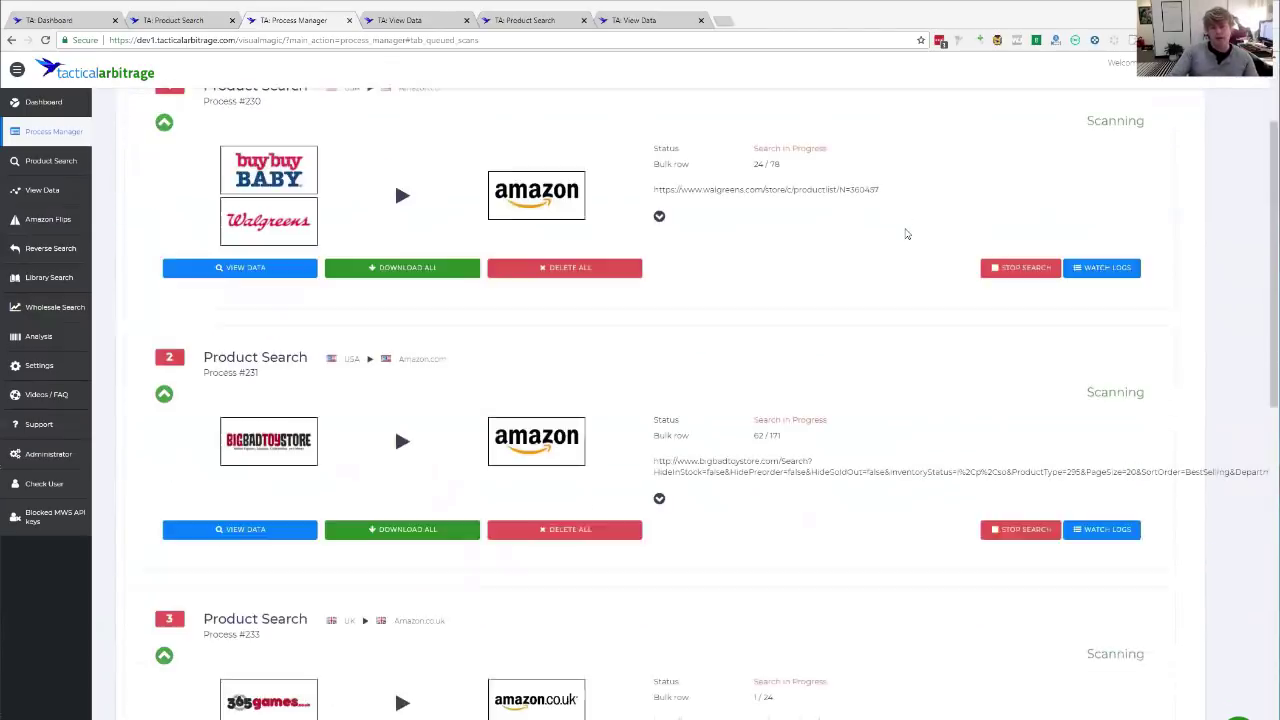
scroll(863, 414, "down", 7)
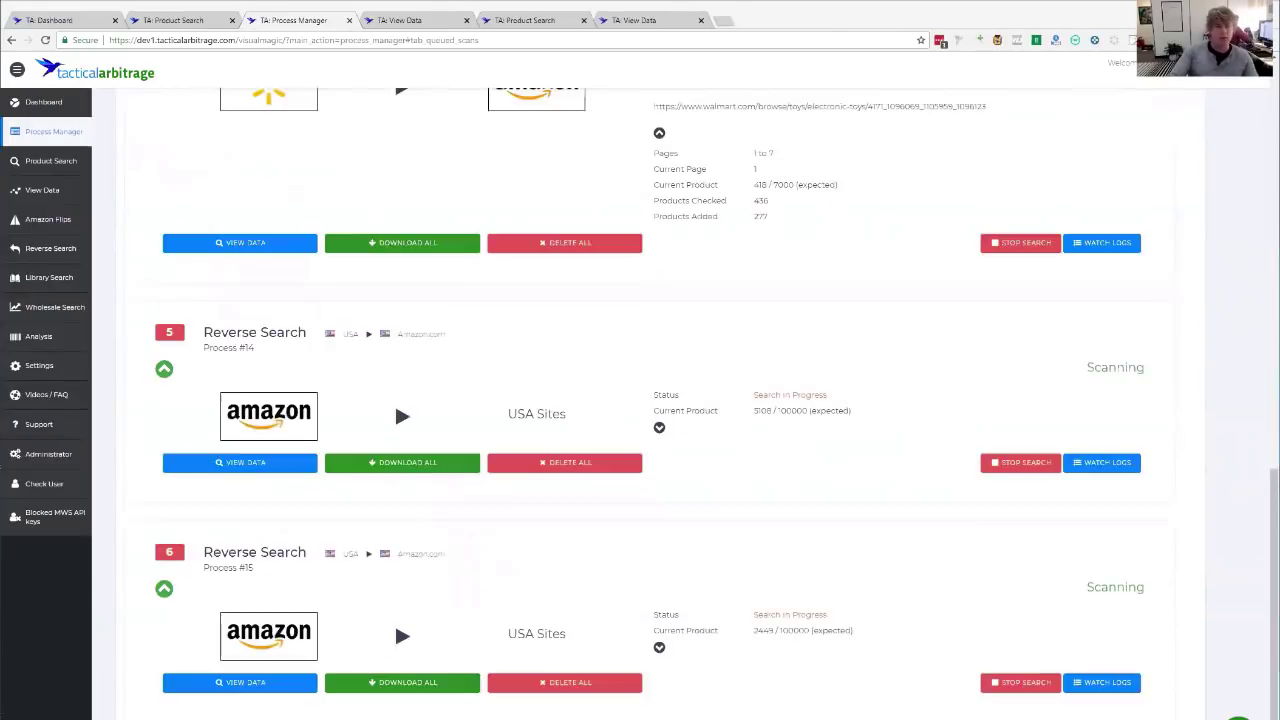
scroll(487, 340, "up", 10)
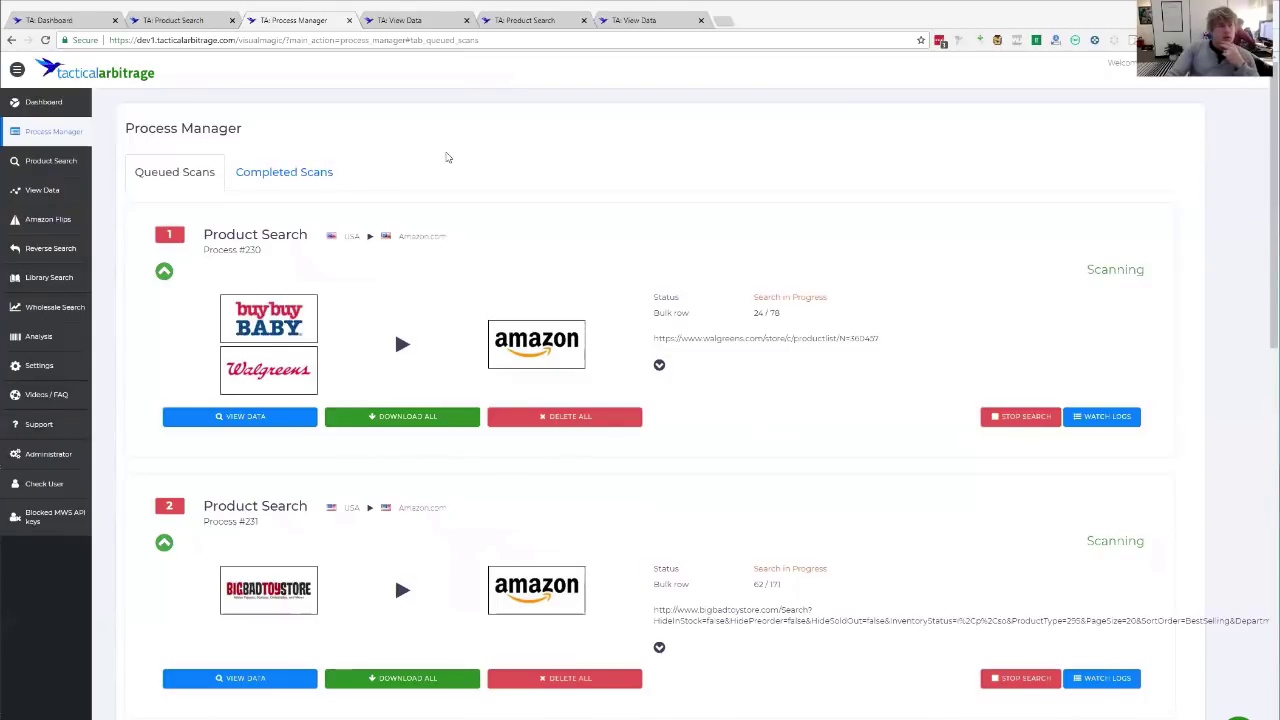
Return to Process #234's View Data and highlight the 'Page supports 30,000 items maximum' note.
left_click(386, 27)
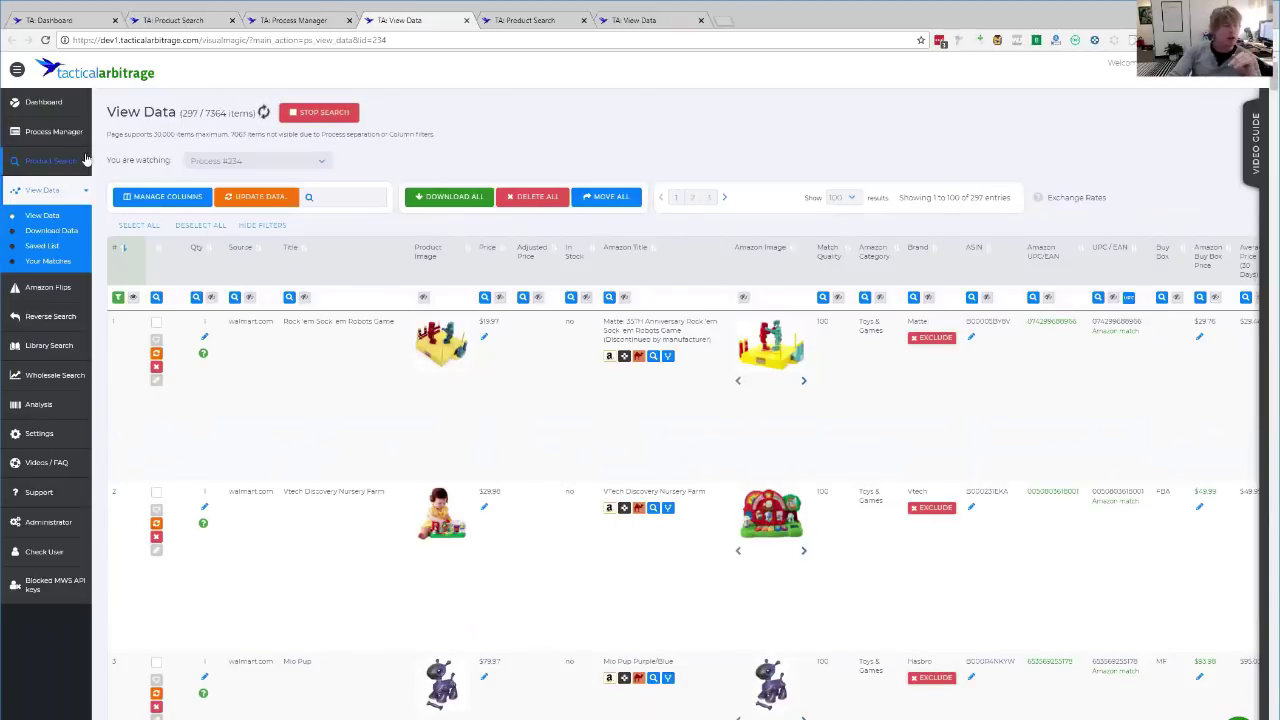
left_click_drag(107, 134, 237, 132)
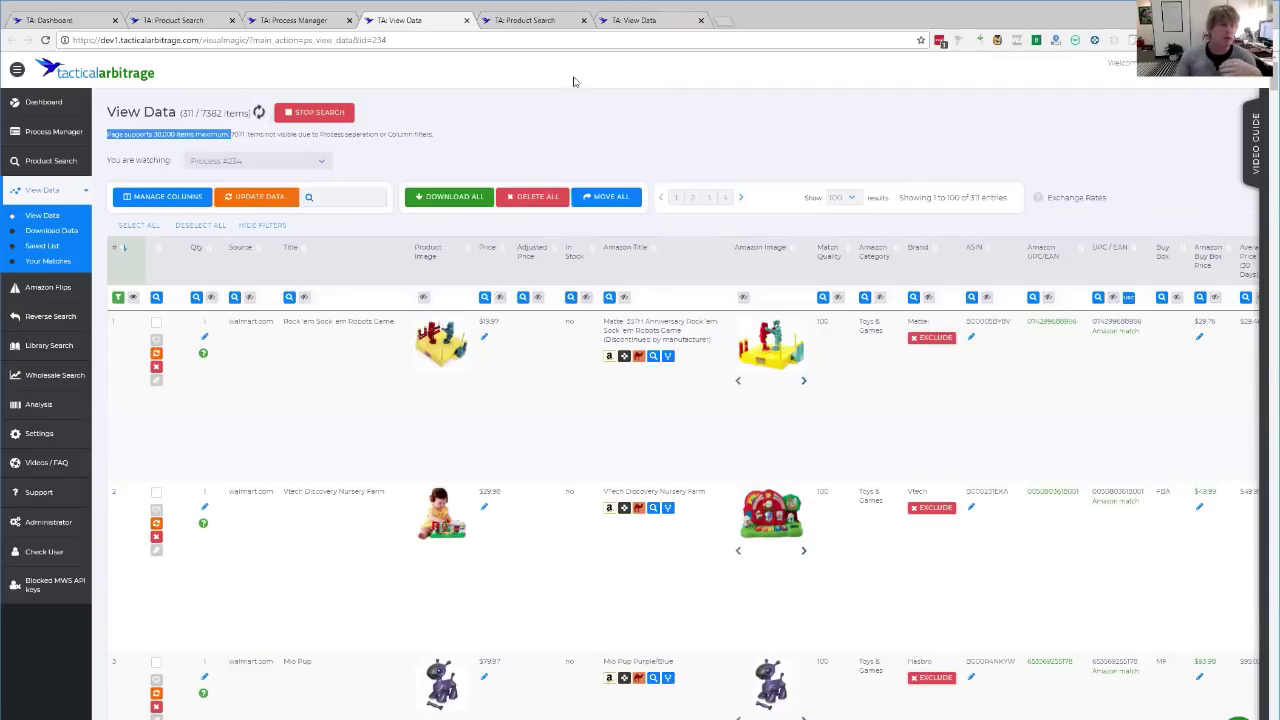
Select only the 30,000 figure in the View Data page-limit note.
double_click(158, 135)
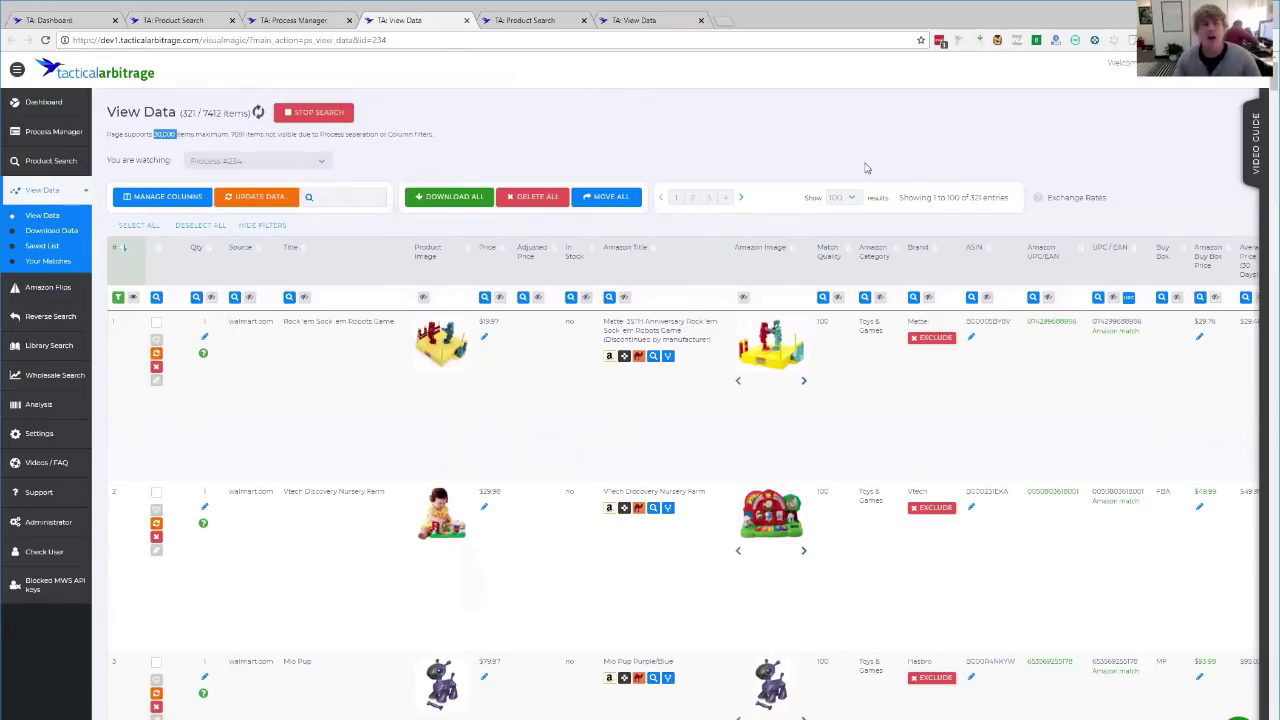
Scan the Process Manager queue, then return to the Walmart Product Search status panel.
left_click(313, 22)
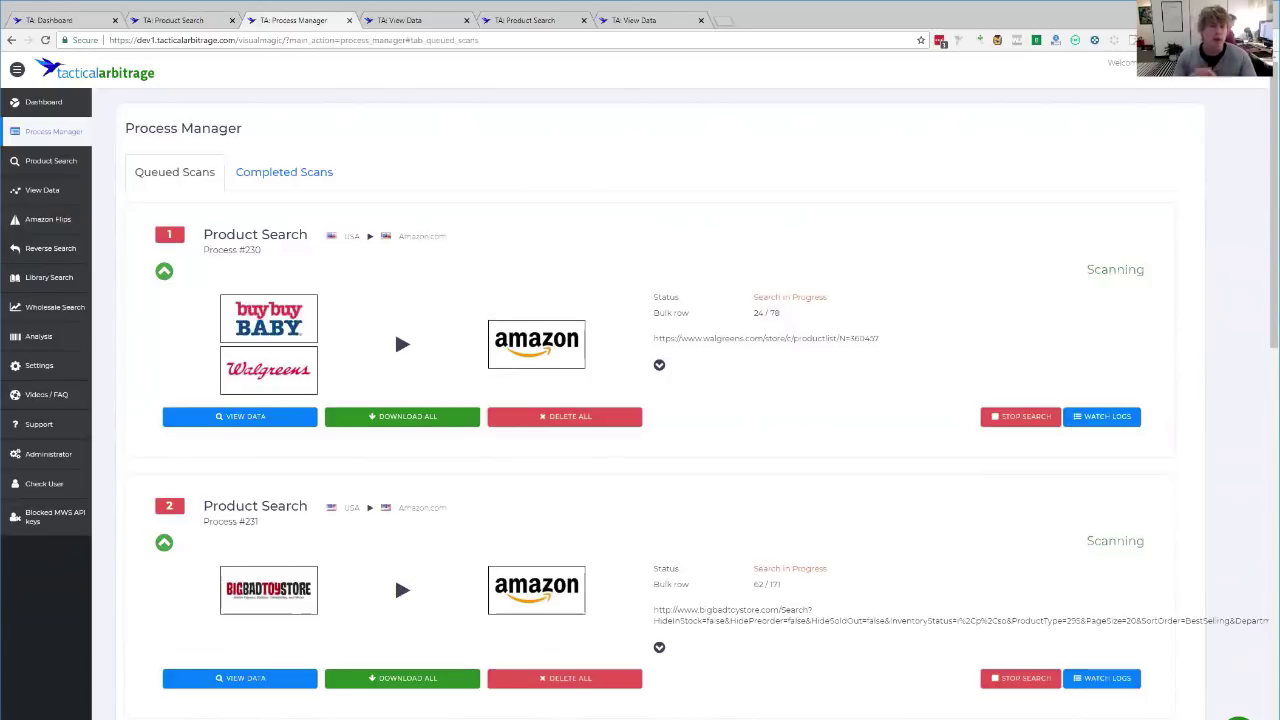
scroll(600, 490, "down", 1)
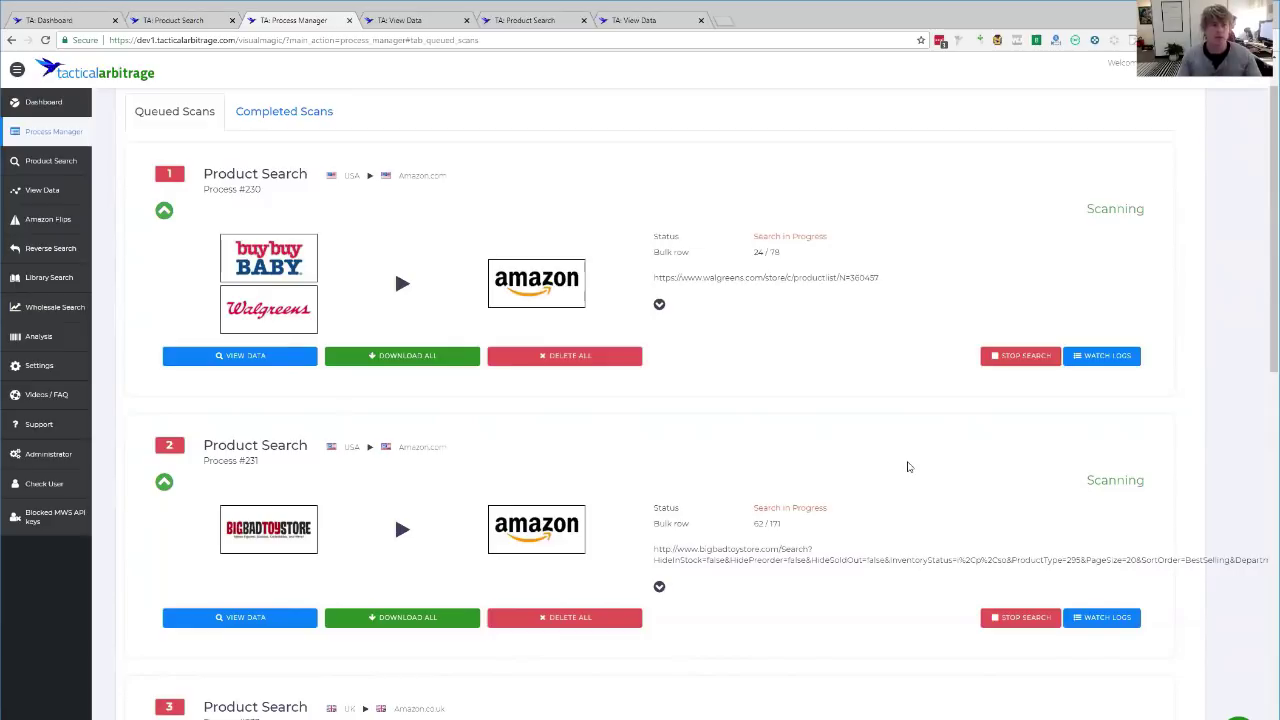
left_click(172, 20)
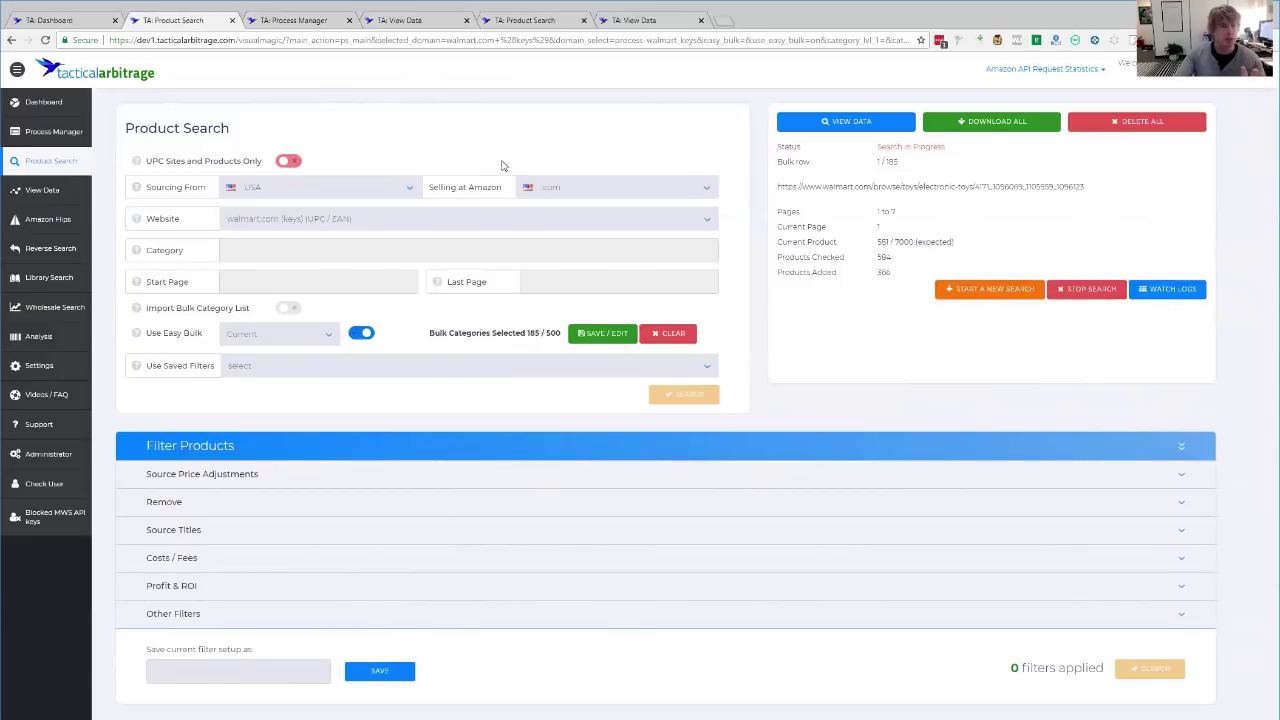
left_click(296, 22)
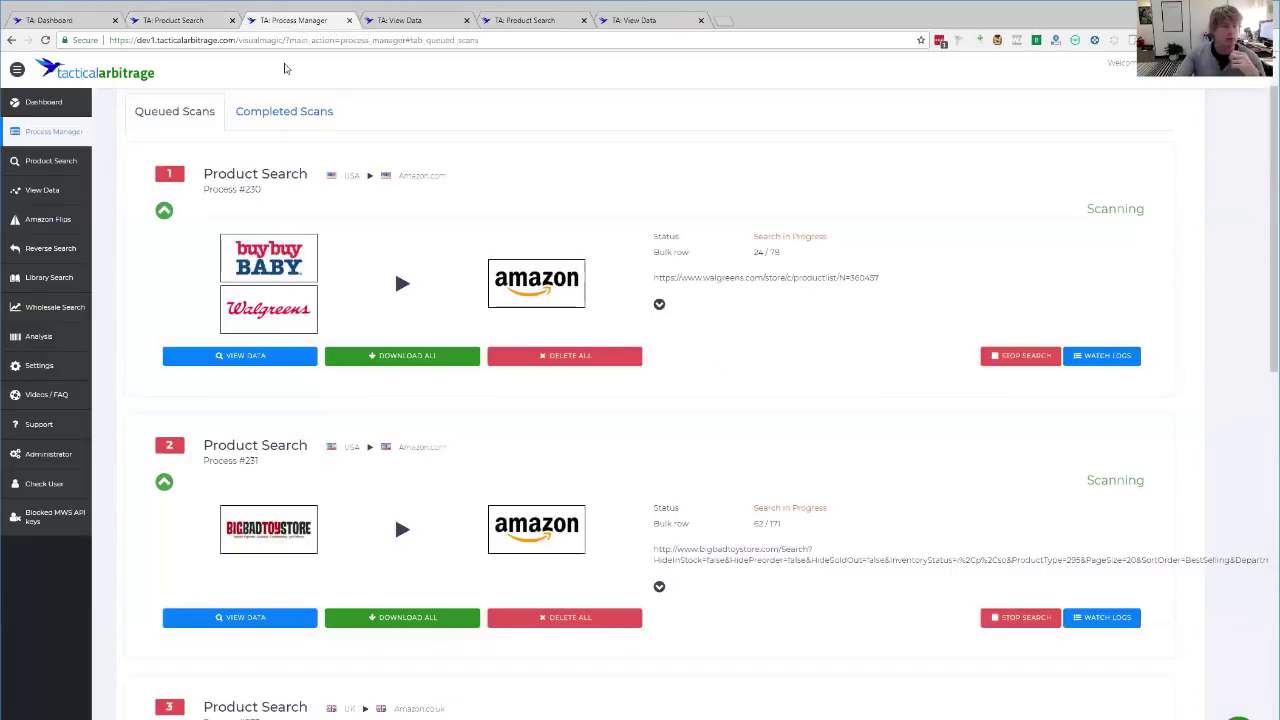
left_click(195, 22)
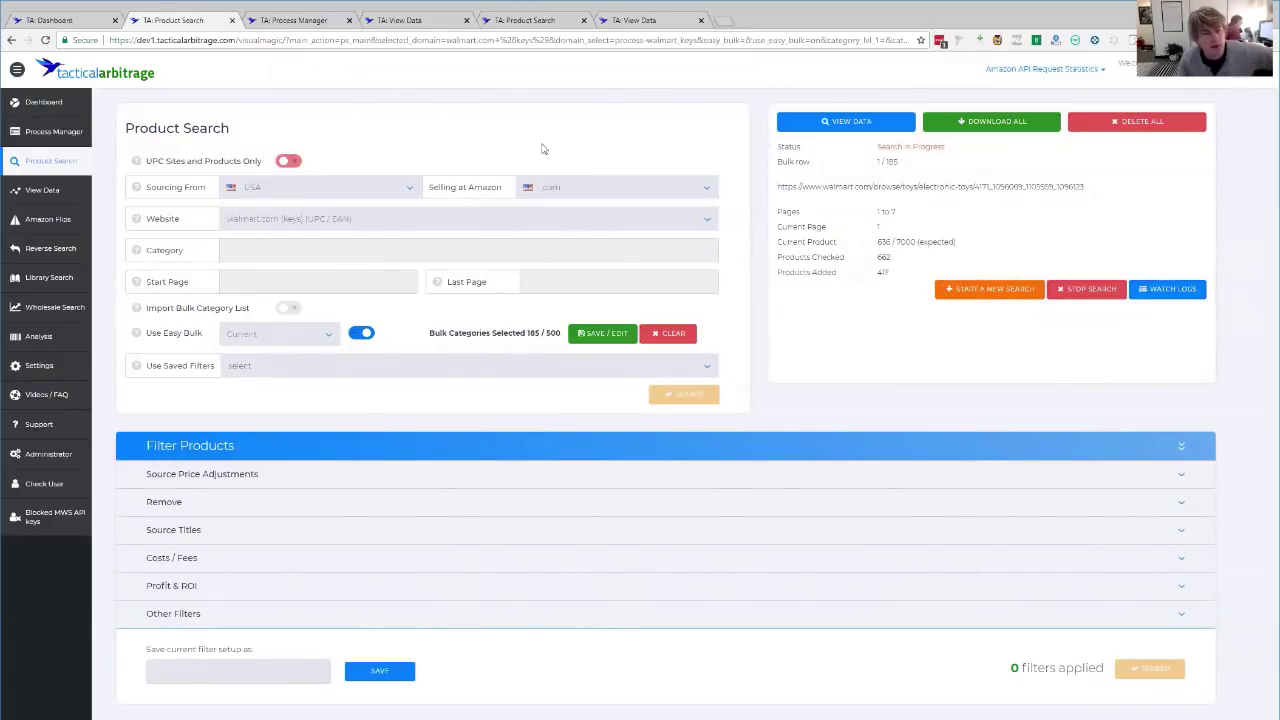
Compare the Target and Walmart searches and the queue, then reset to a blank search form.
left_click(513, 22)
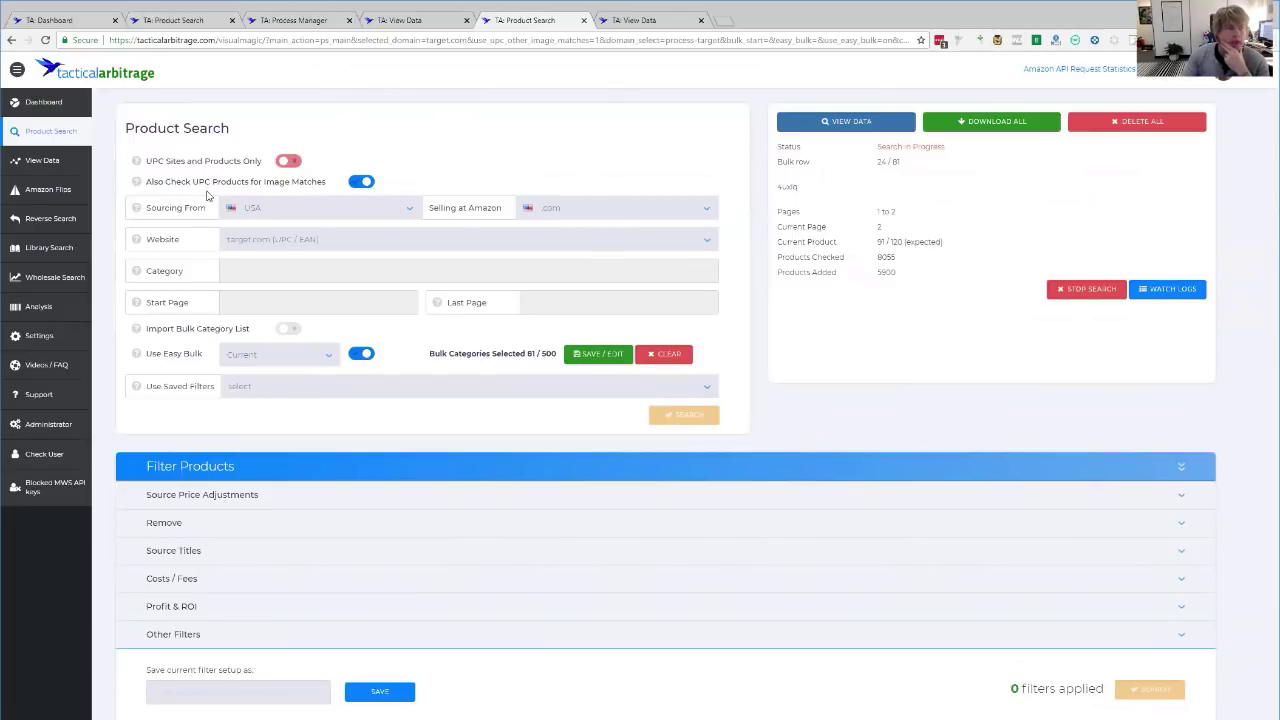
mouse_move(136, 185)
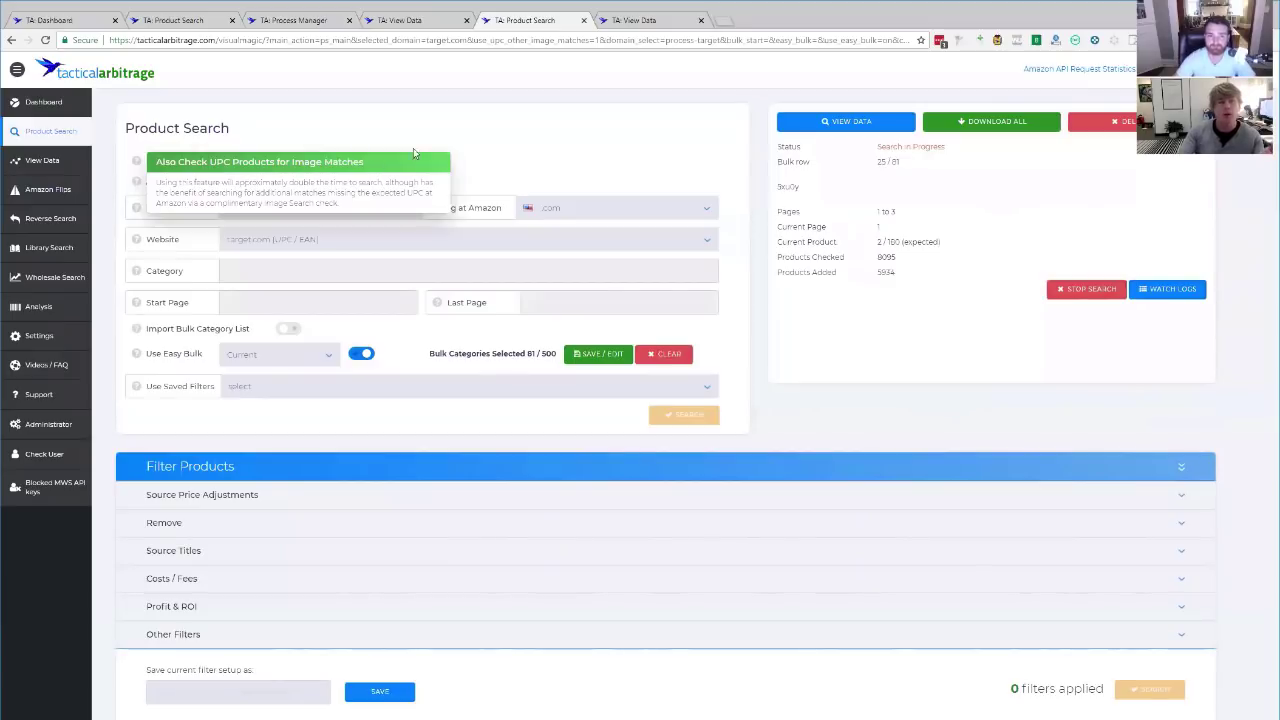
left_click(293, 22)
left_click(180, 24)
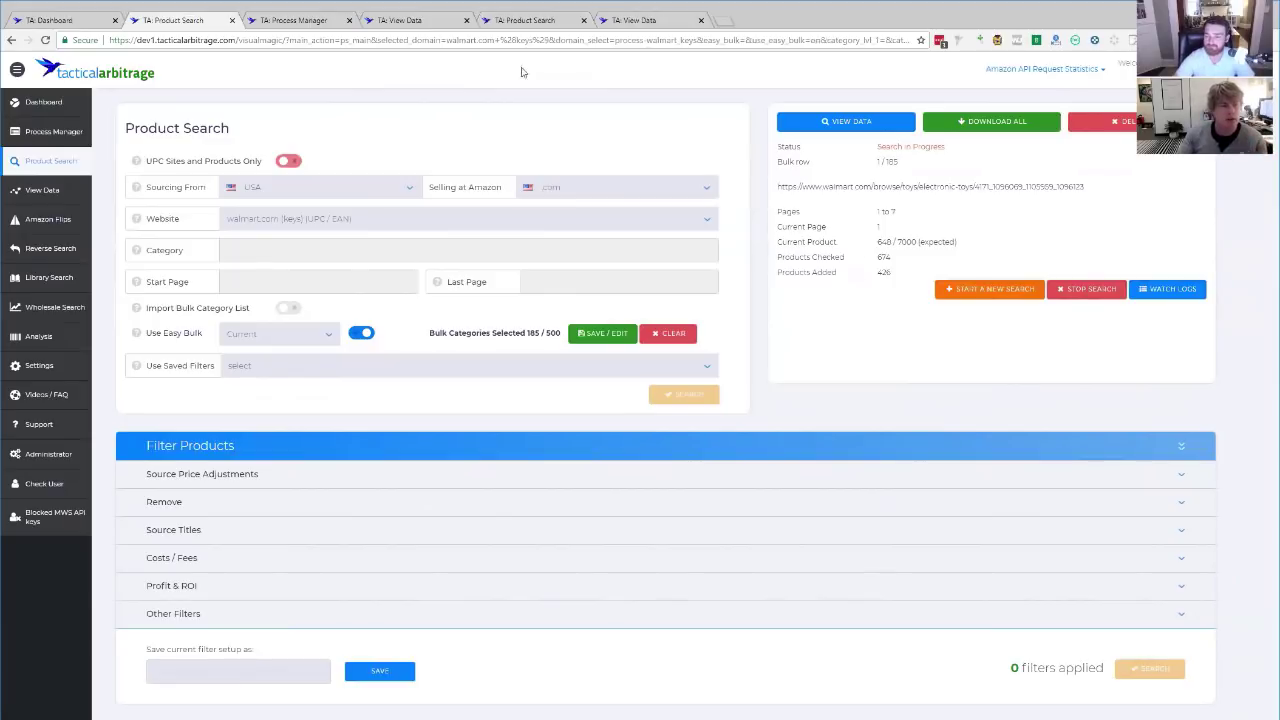
left_click(485, 22)
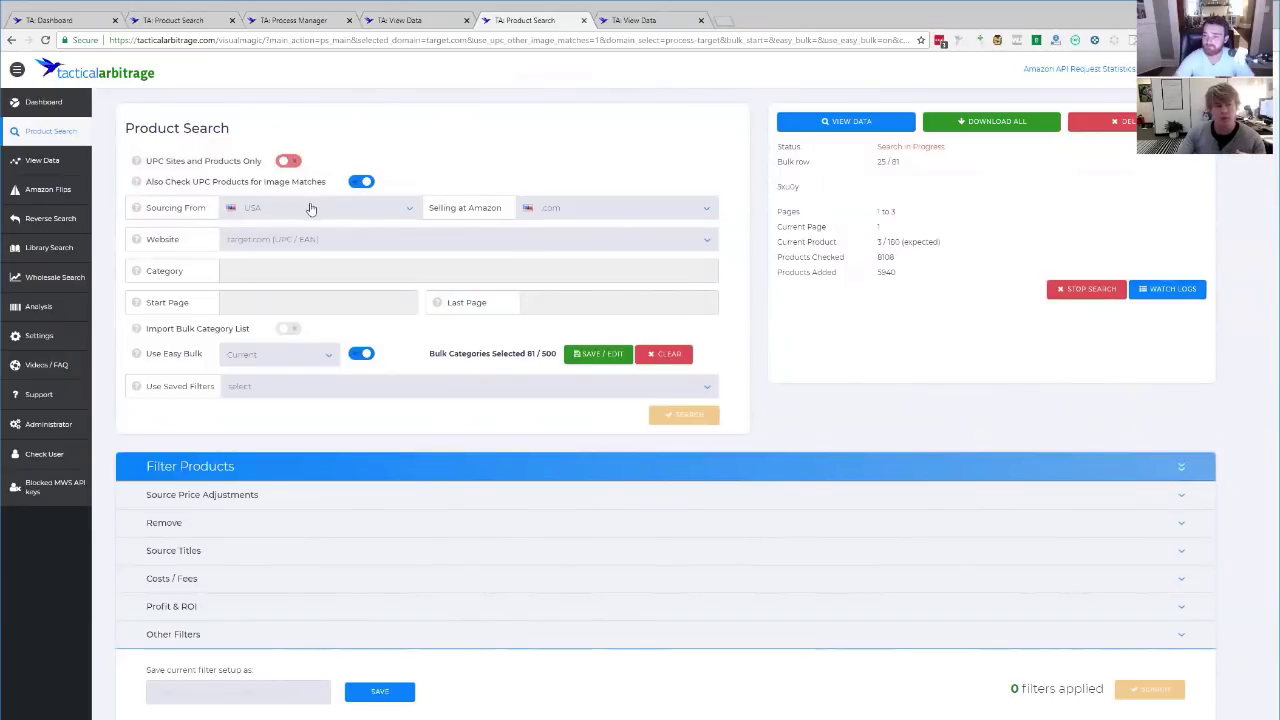
left_click(200, 17)
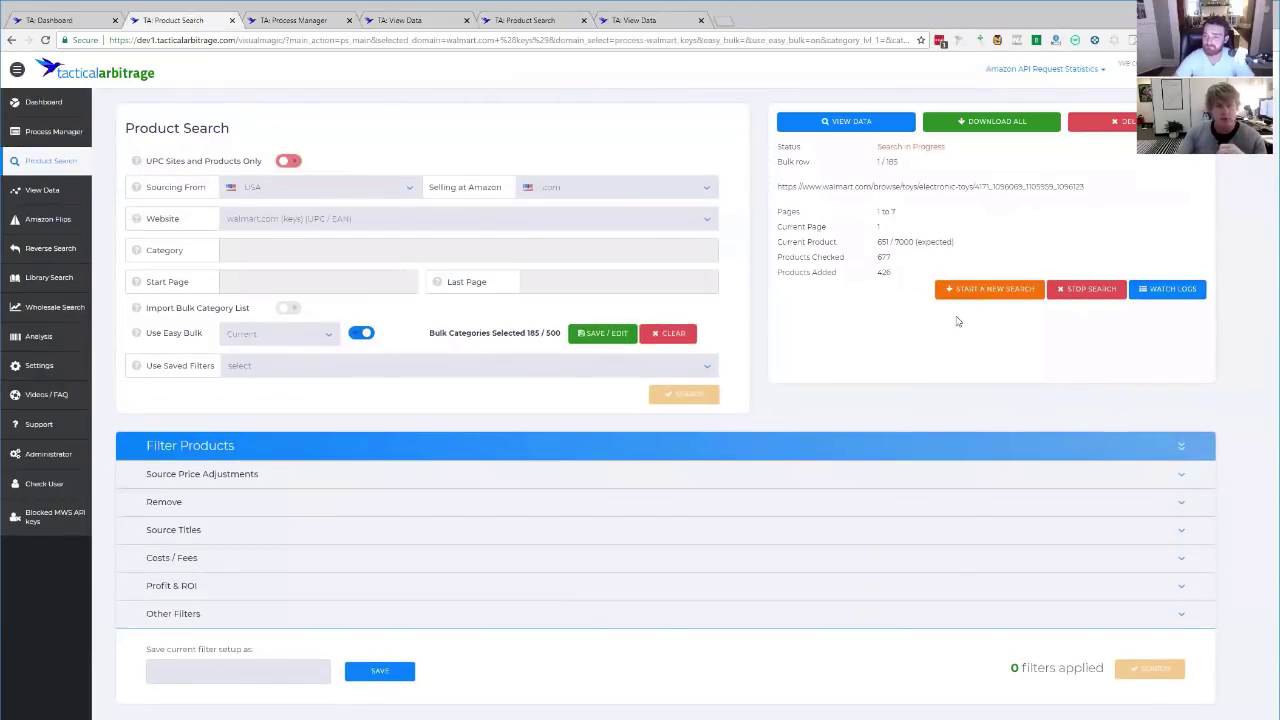
left_click(976, 296)
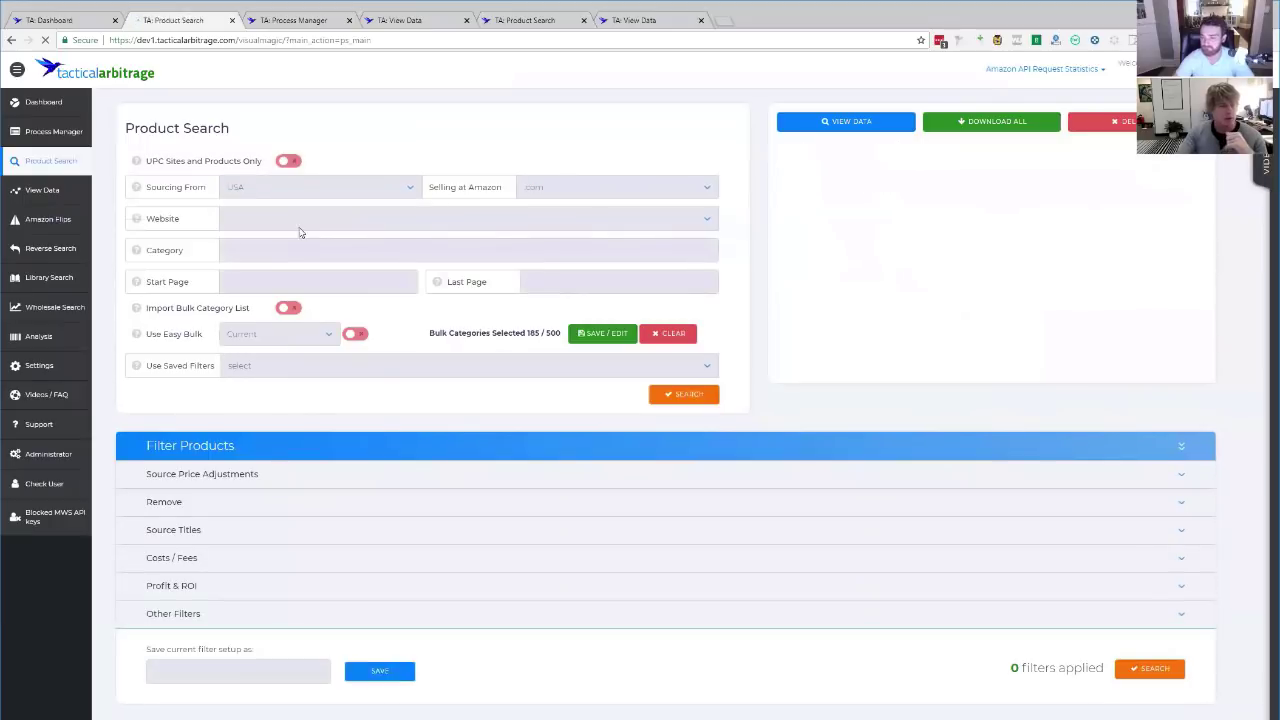
Choose walmart.com (keys) as the source website.
left_click(398, 228)
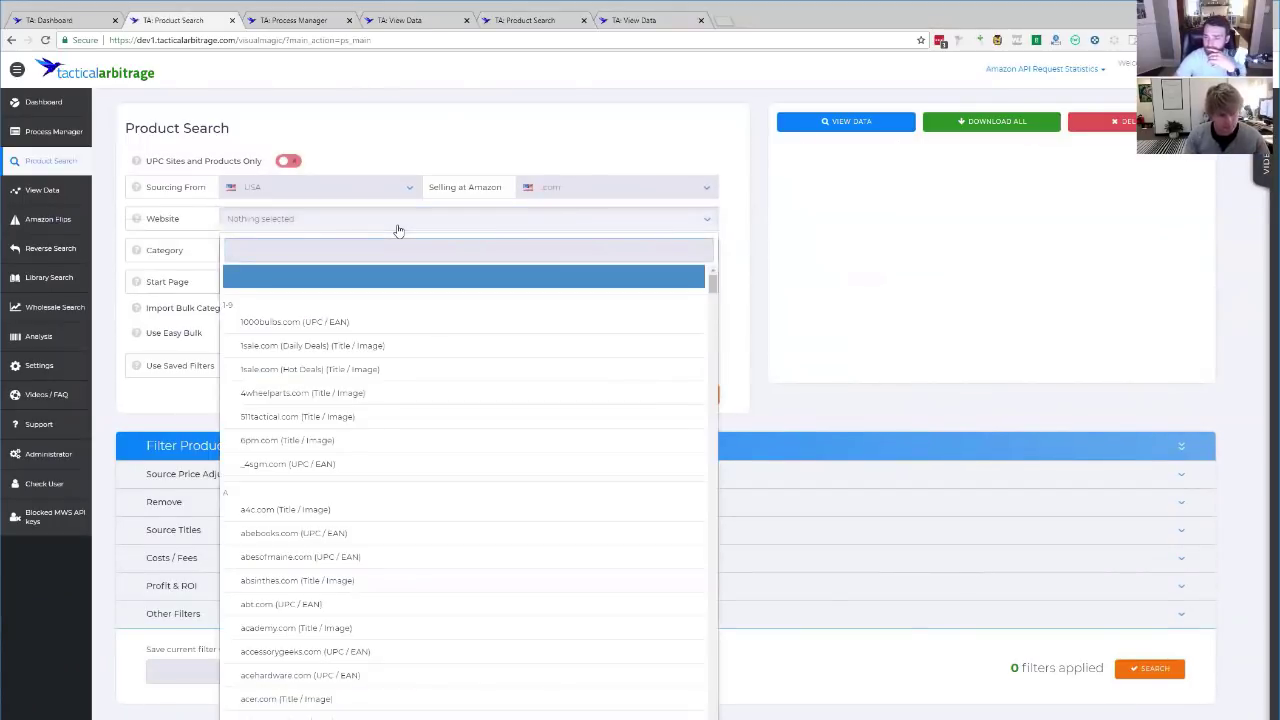
type("walm")
left_click(408, 287)
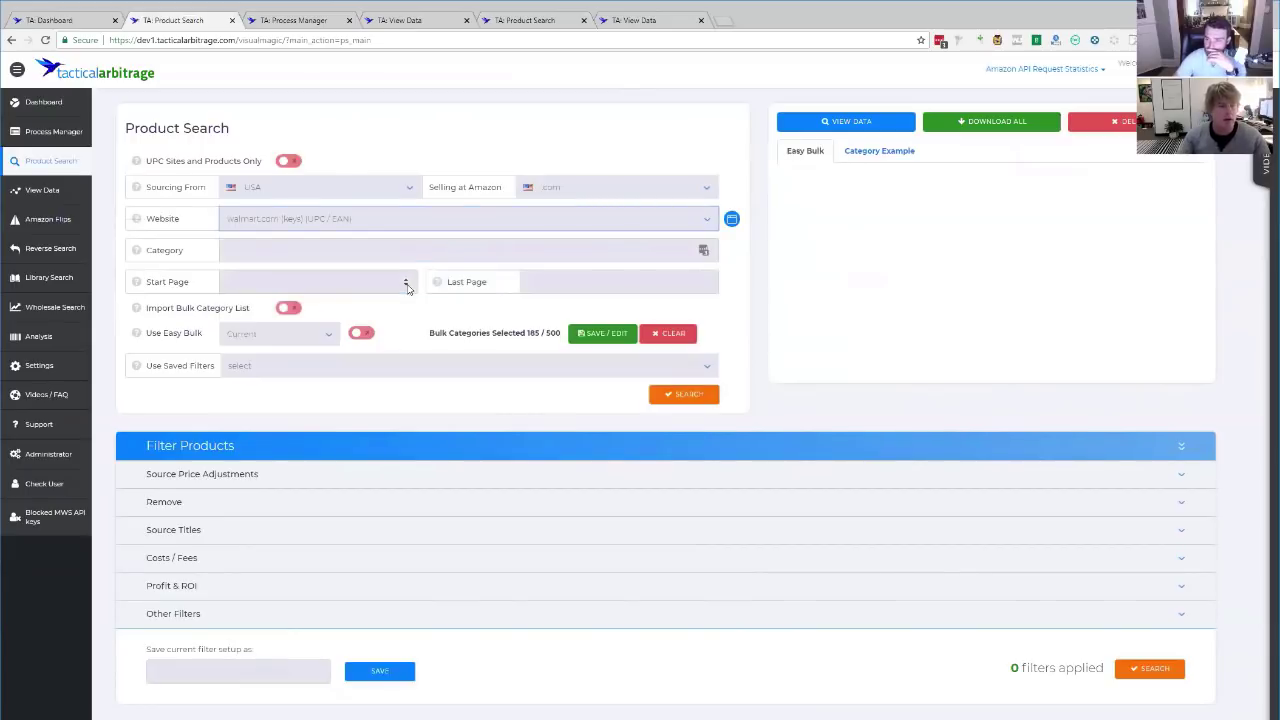
Replace the bulk list with the 106 Electronics categories and start the search.
left_click(680, 336)
left_click(607, 133)
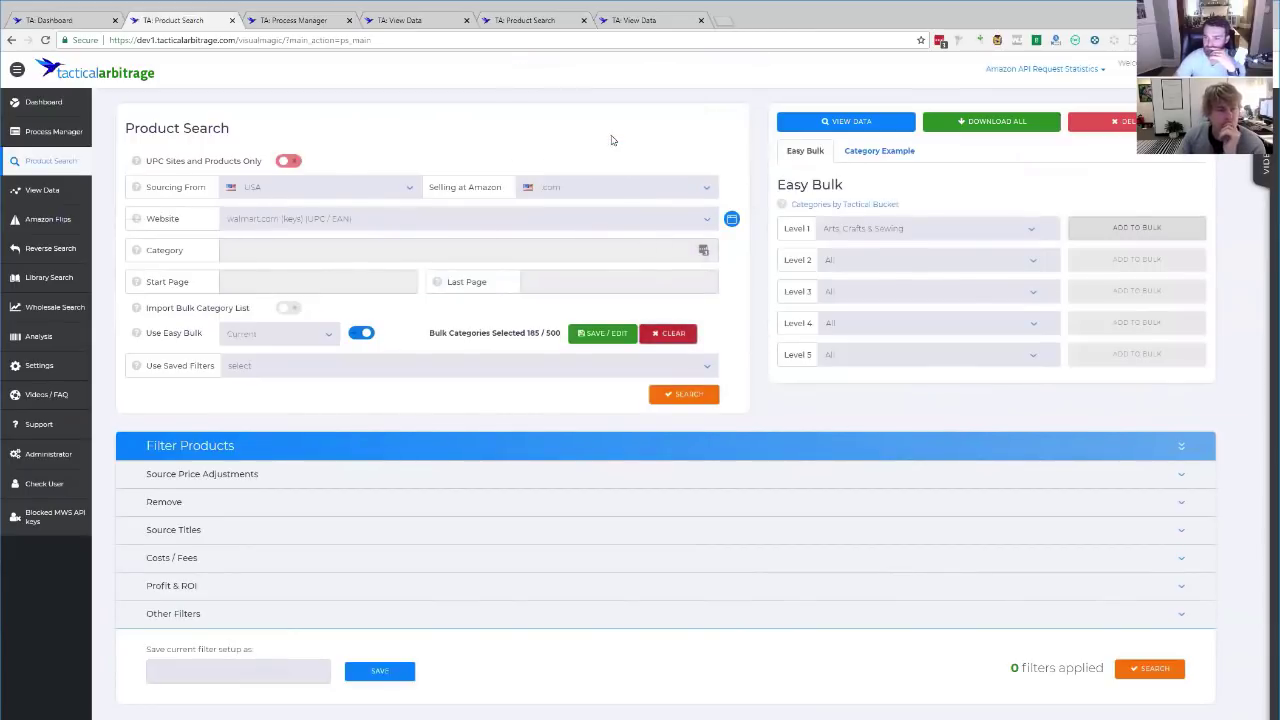
left_click(920, 232)
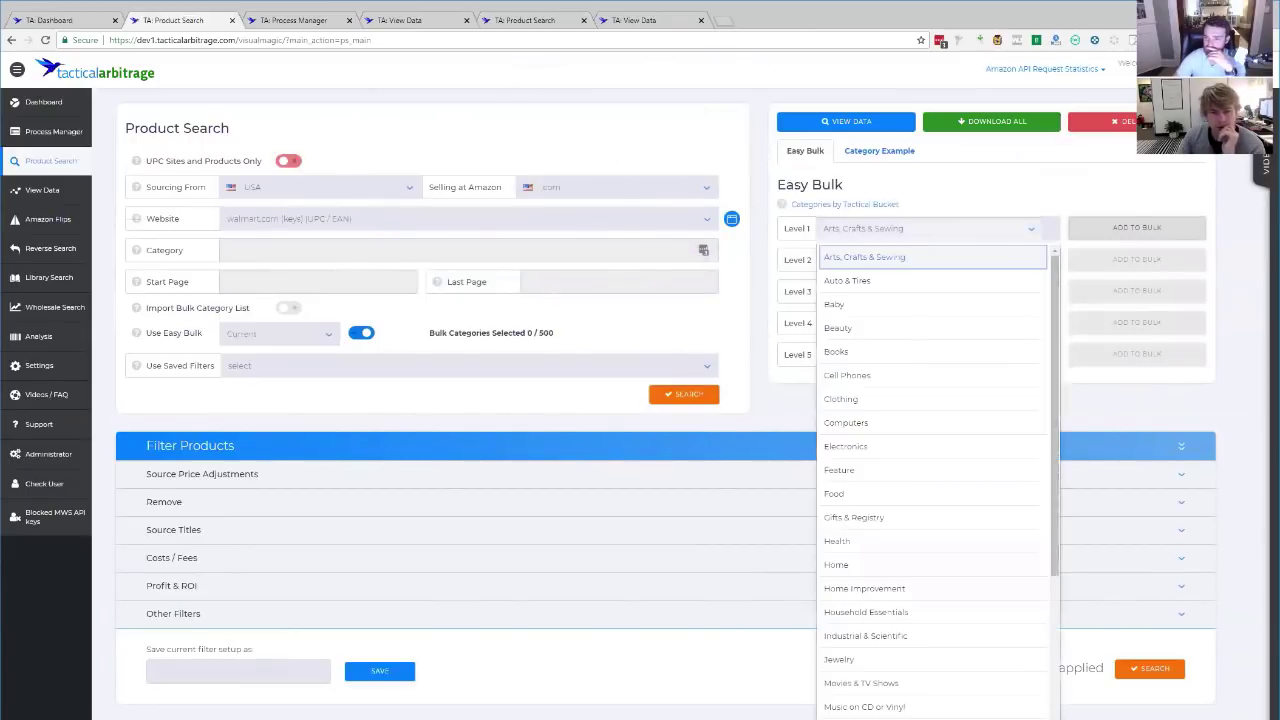
left_click(891, 446)
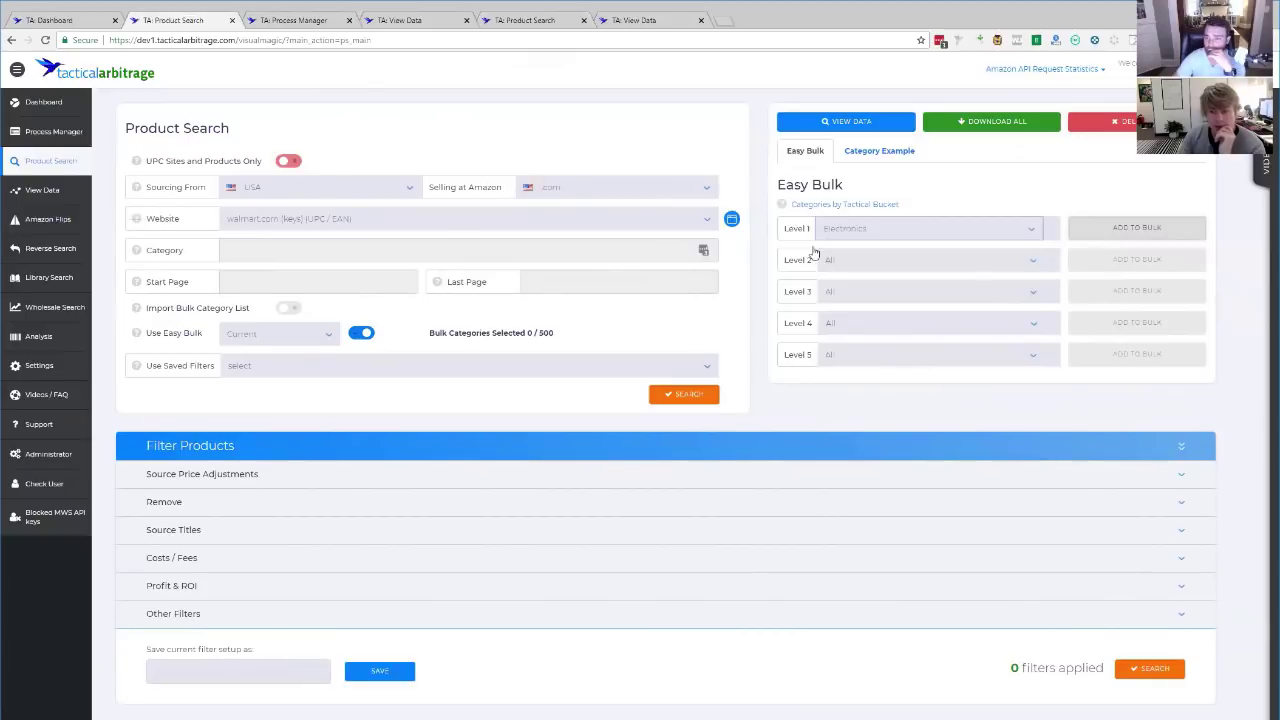
left_click(1137, 228)
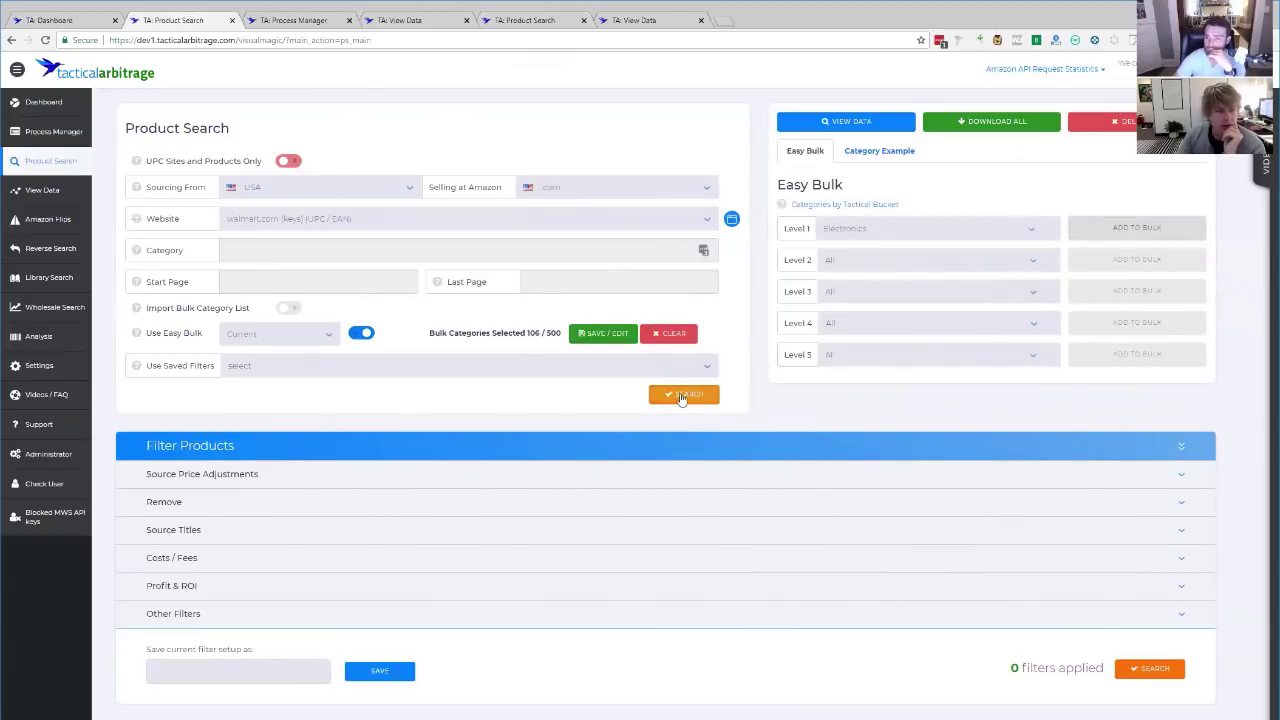
left_click(683, 396)
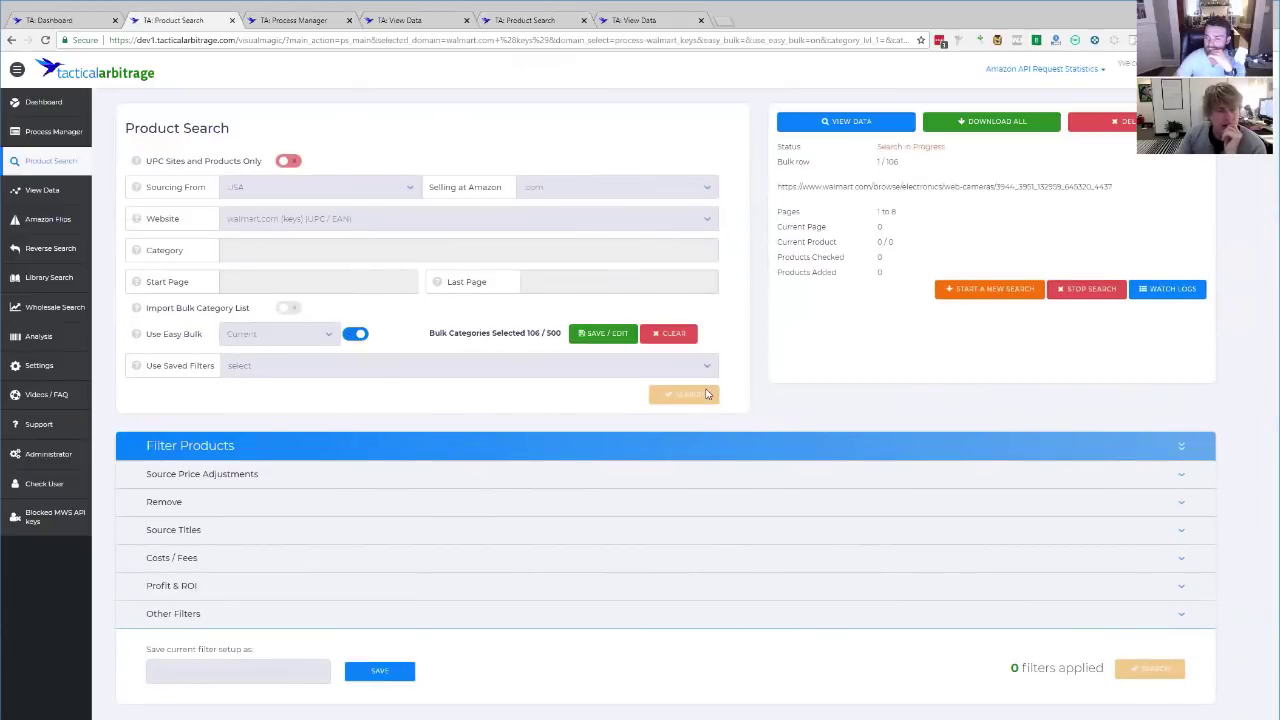
Start a new search with an empty bulk list and walmart.com (keys) as the source.
left_click(977, 292)
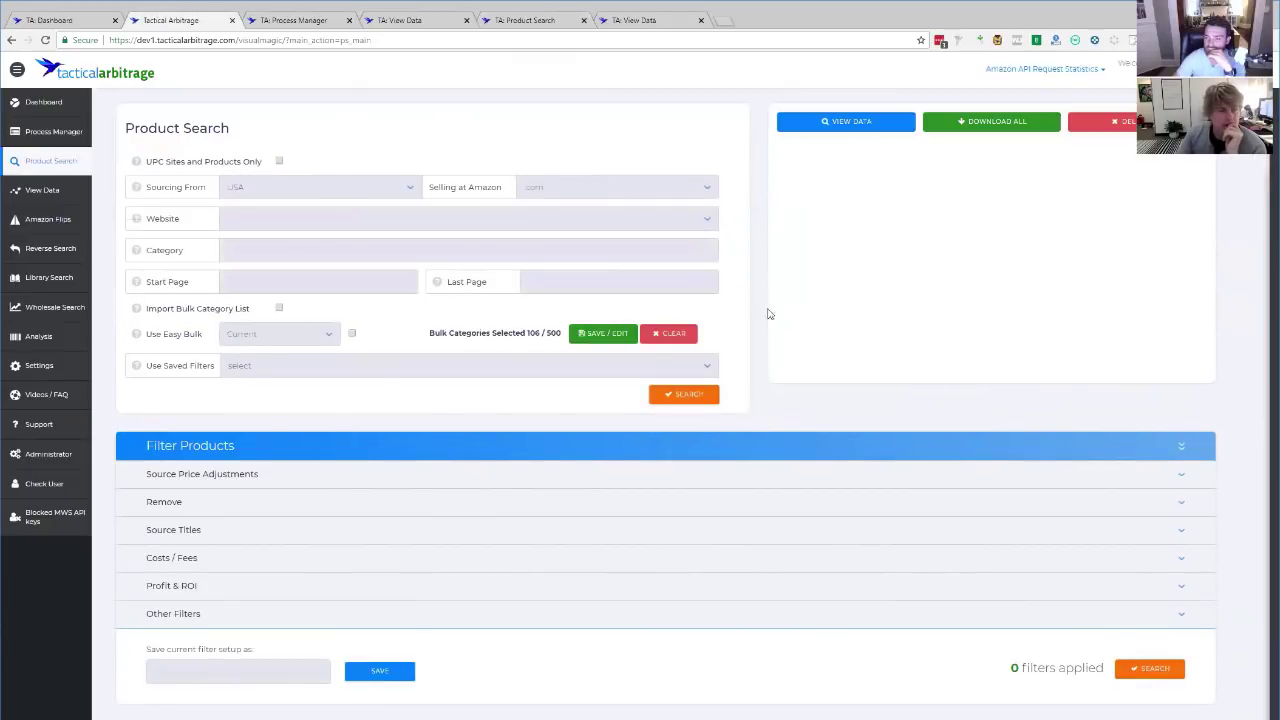
left_click(670, 333)
left_click(592, 130)
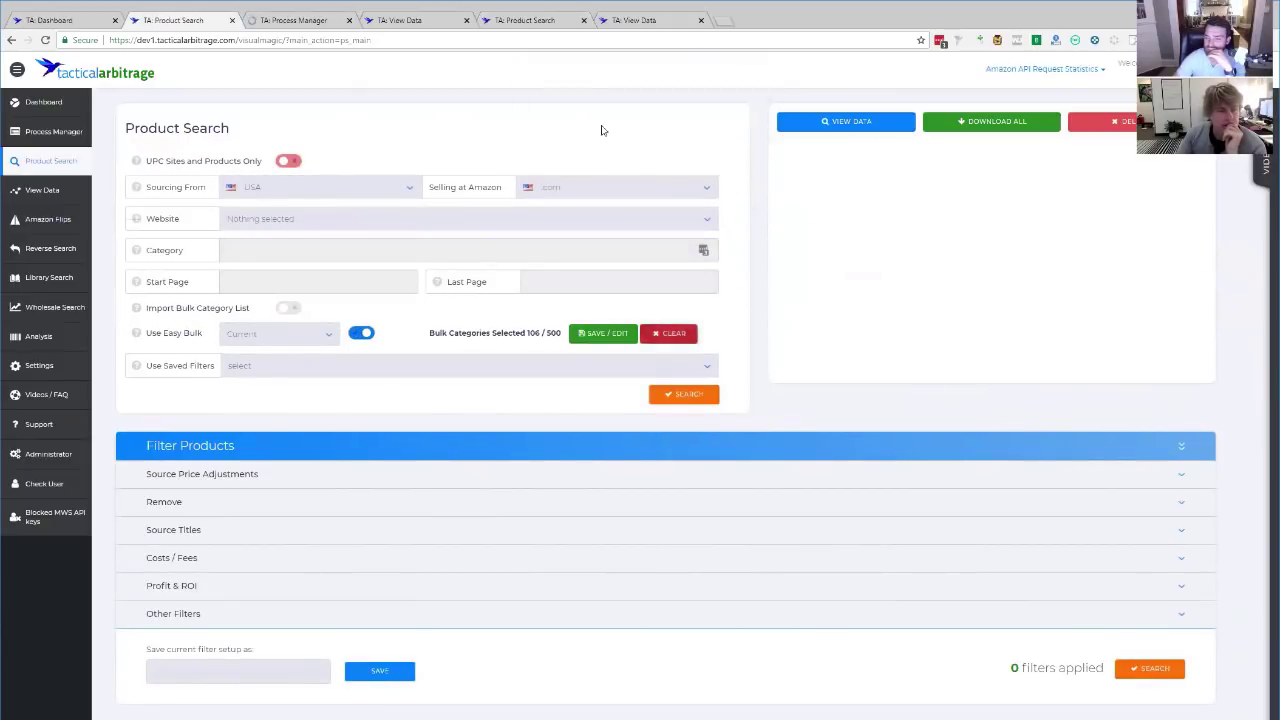
left_click(530, 219)
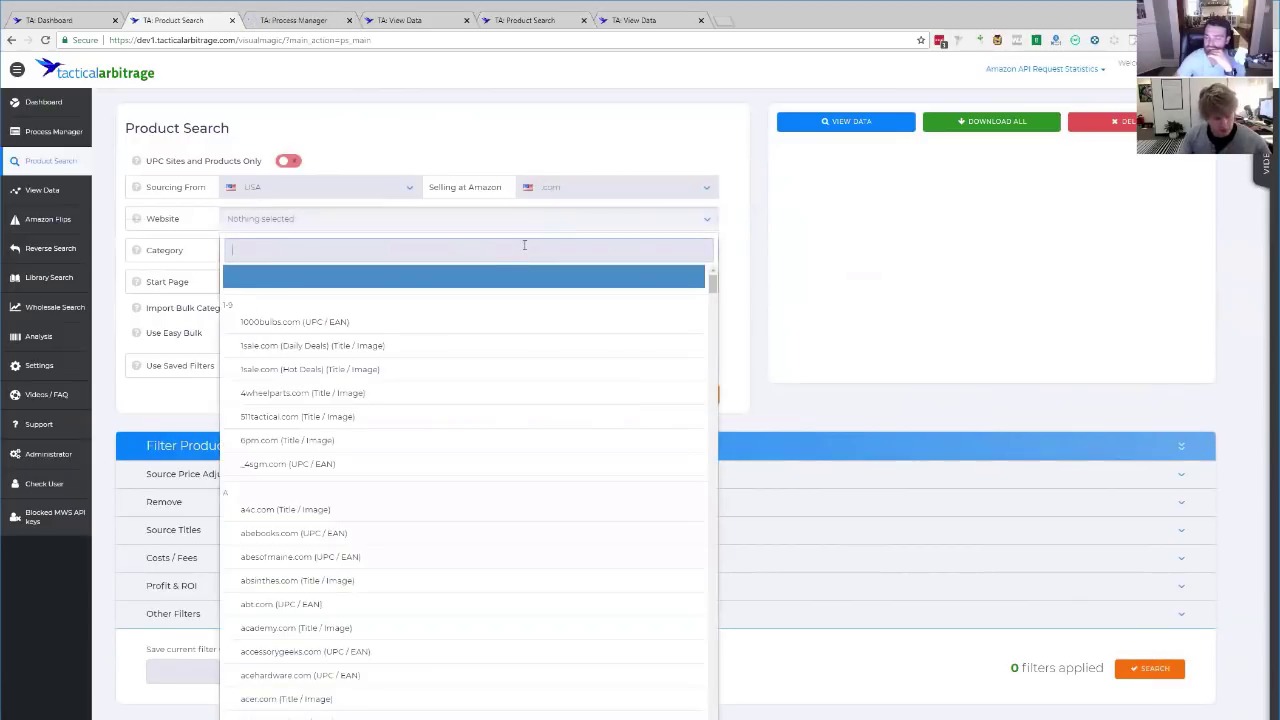
type("walm")
left_click(446, 289)
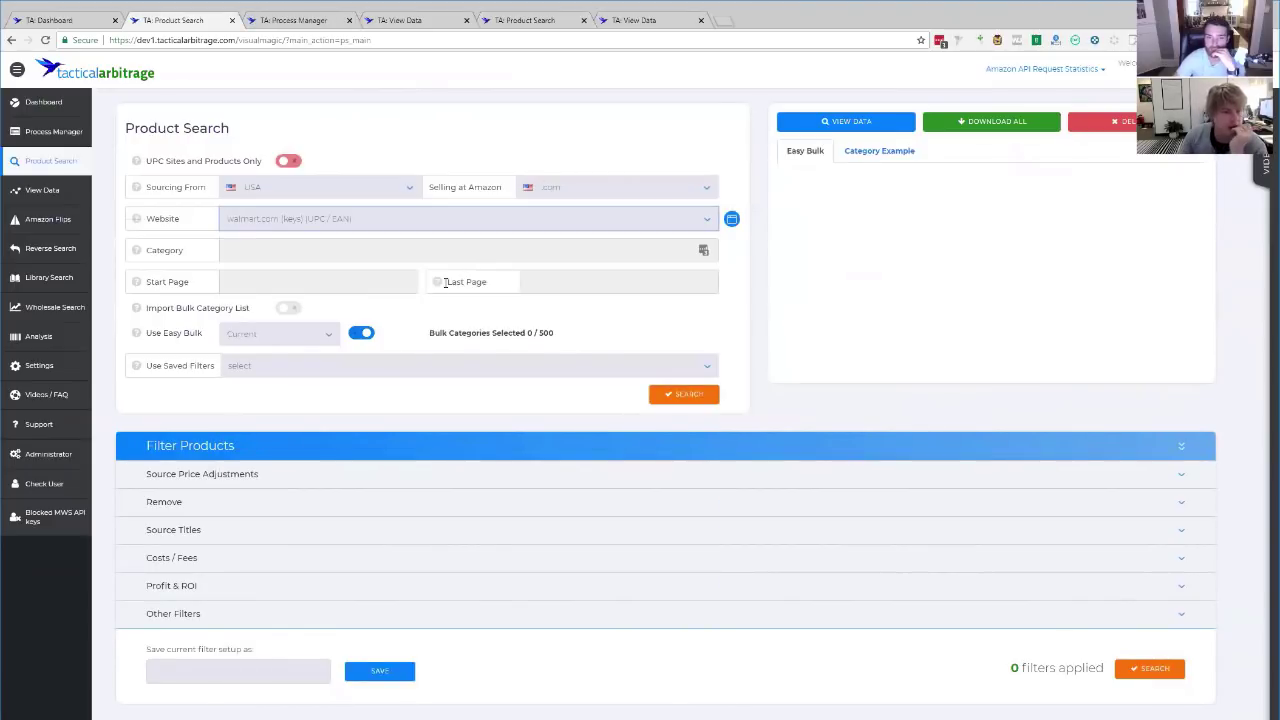
Add the 158 Beauty categories to the bulk list and launch the search.
left_click(940, 232)
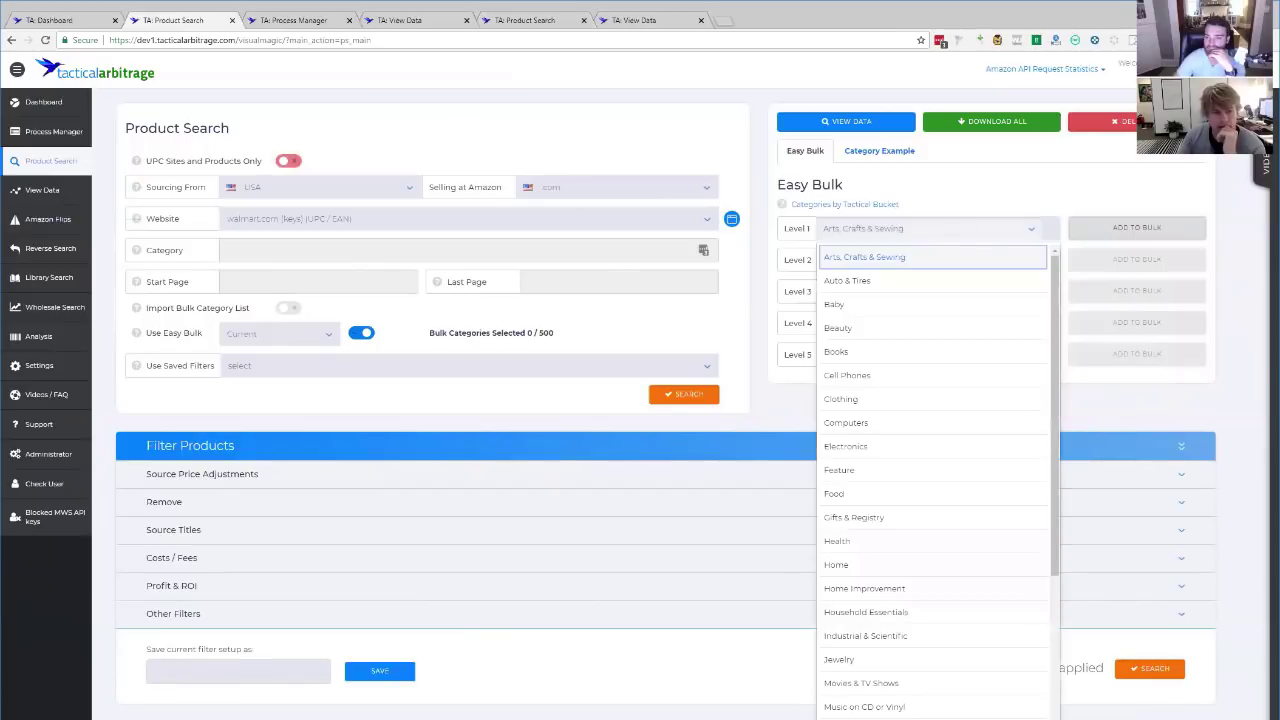
scroll(909, 506, "down", 3)
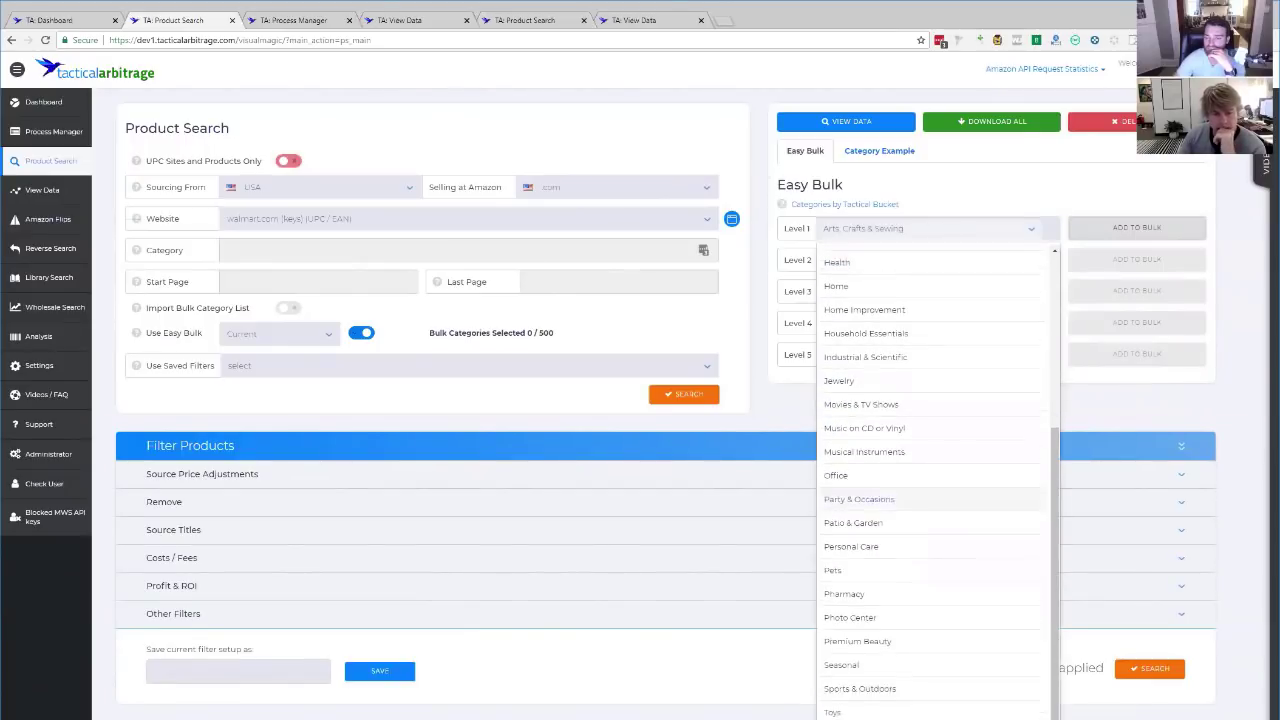
scroll(909, 500, "down", 1)
scroll(909, 500, "up", 5)
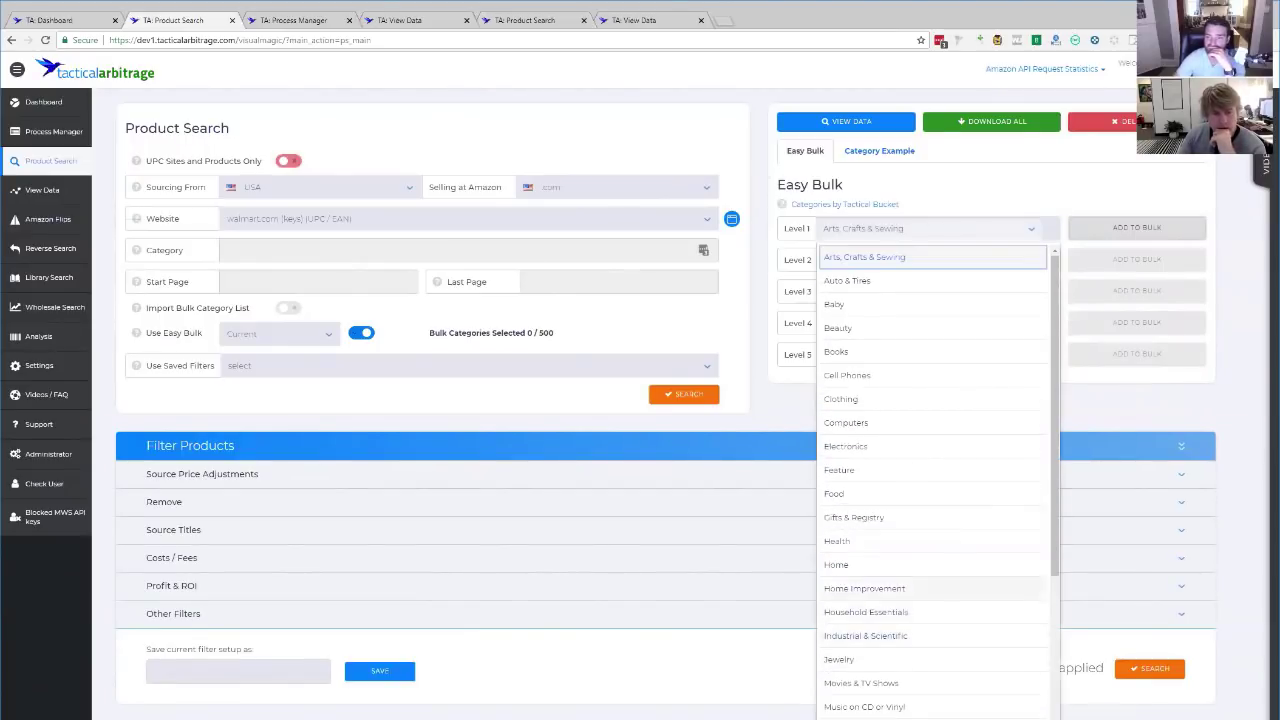
left_click(930, 328)
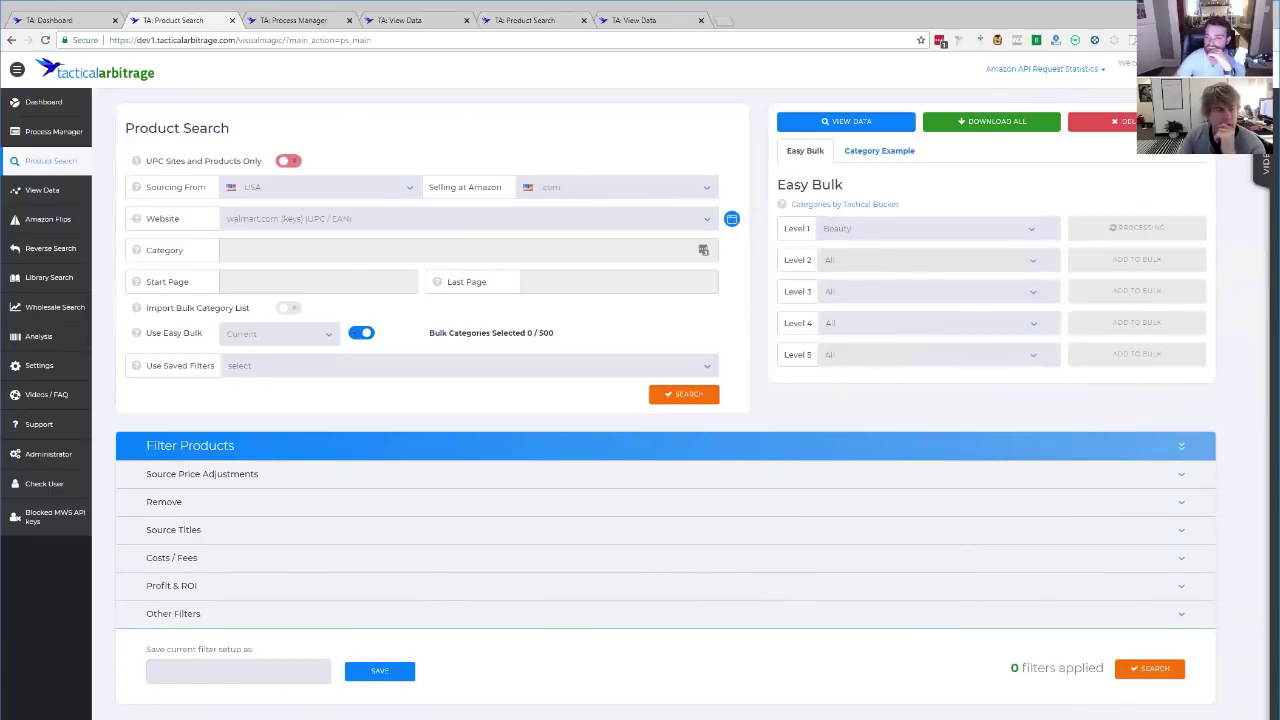
left_click(1137, 227)
left_click(676, 396)
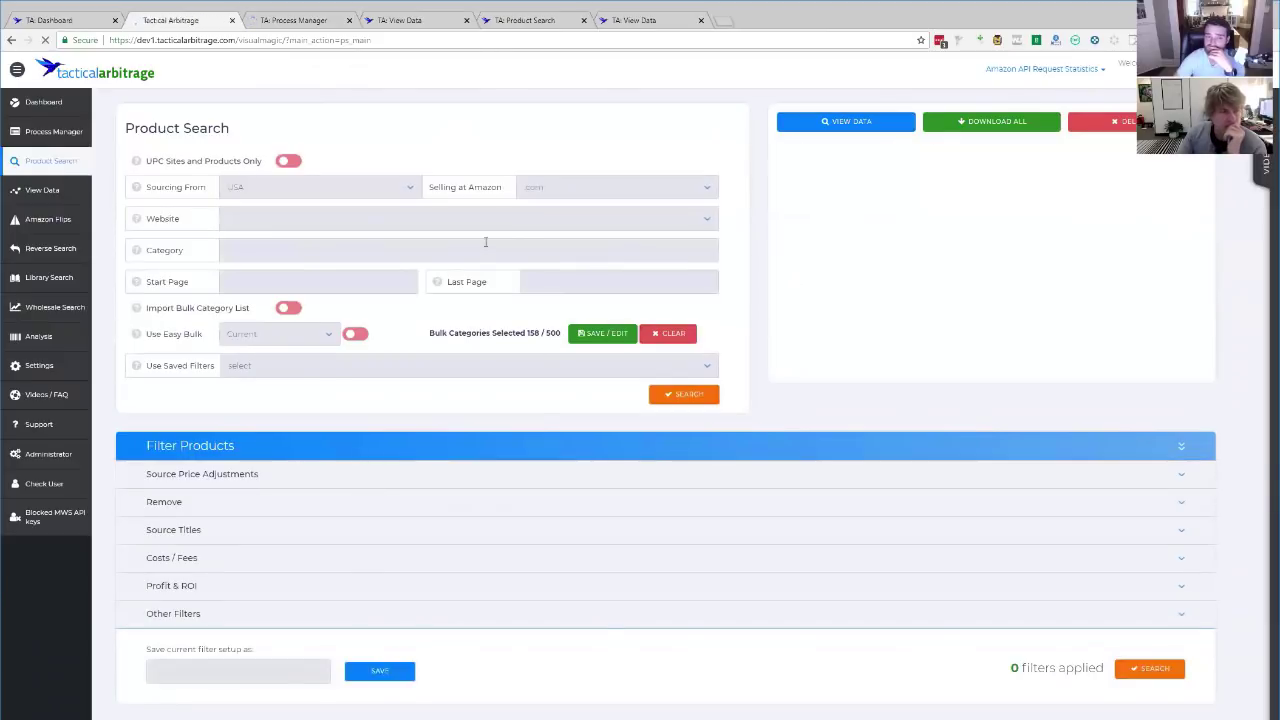
Set walmart.com (keys) as the source, then open the target.com search's View Data results.
left_click(535, 219)
type("walm")
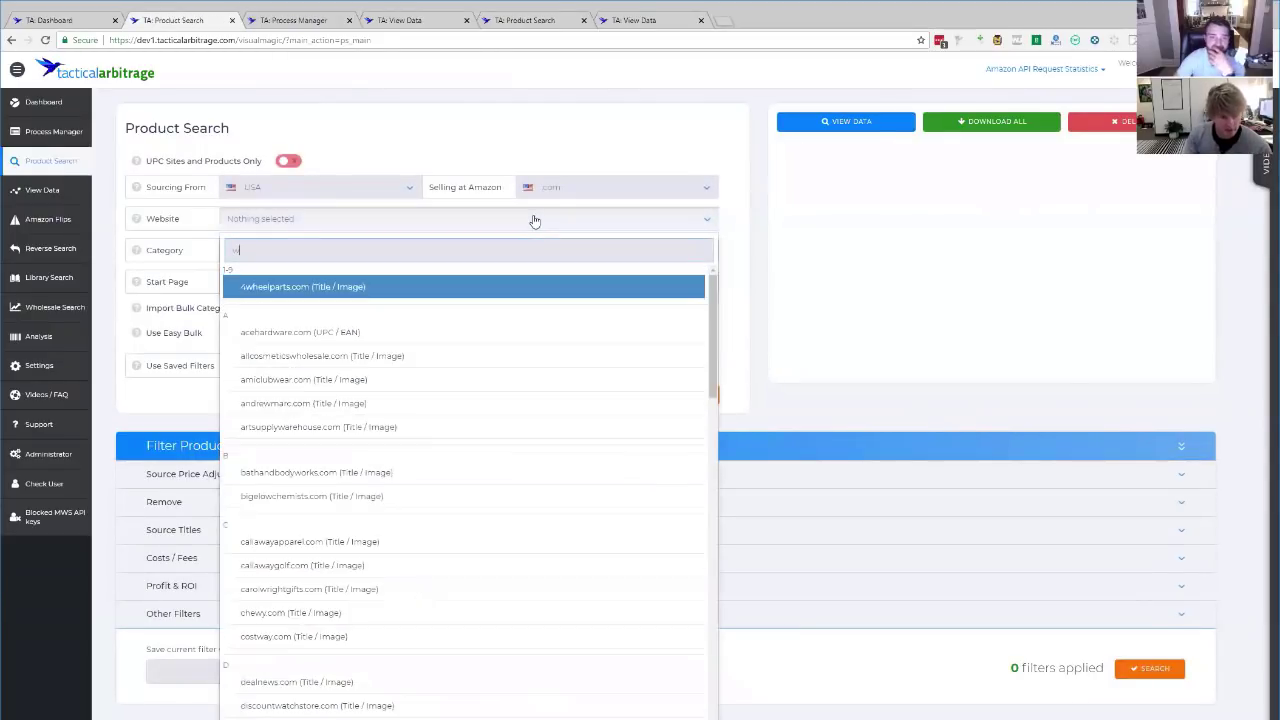
left_click(400, 289)
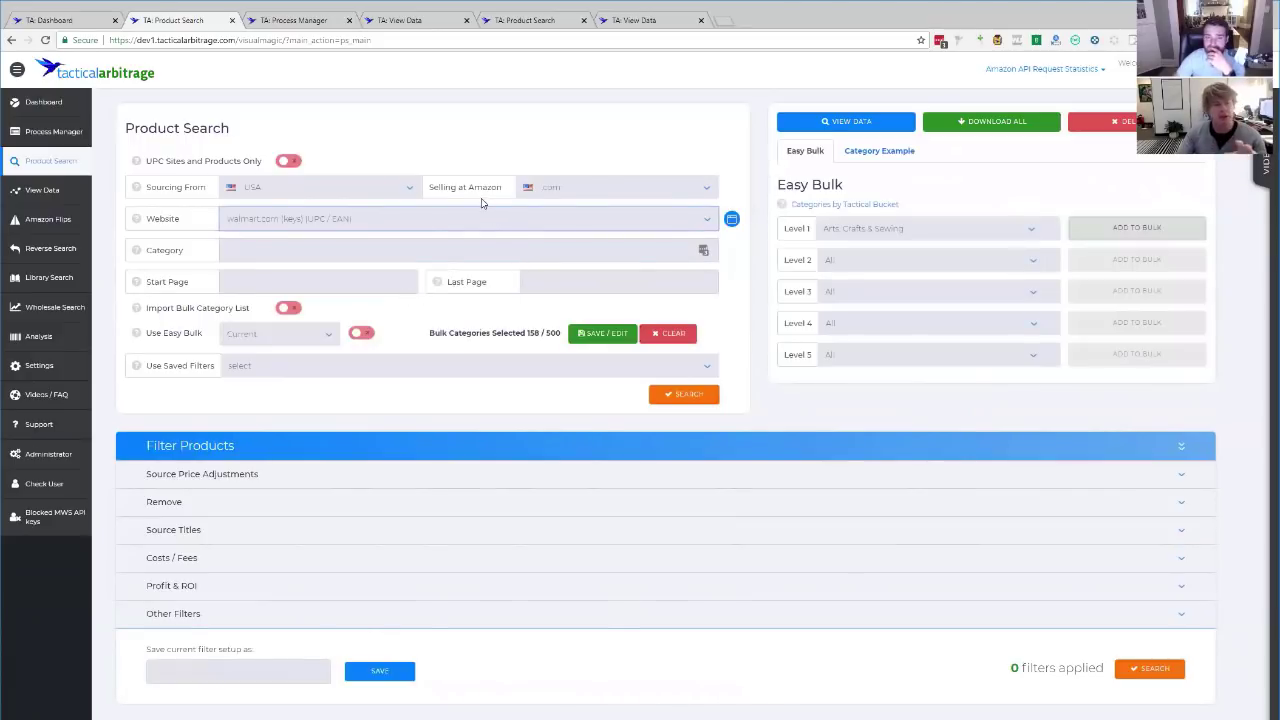
left_click(527, 24)
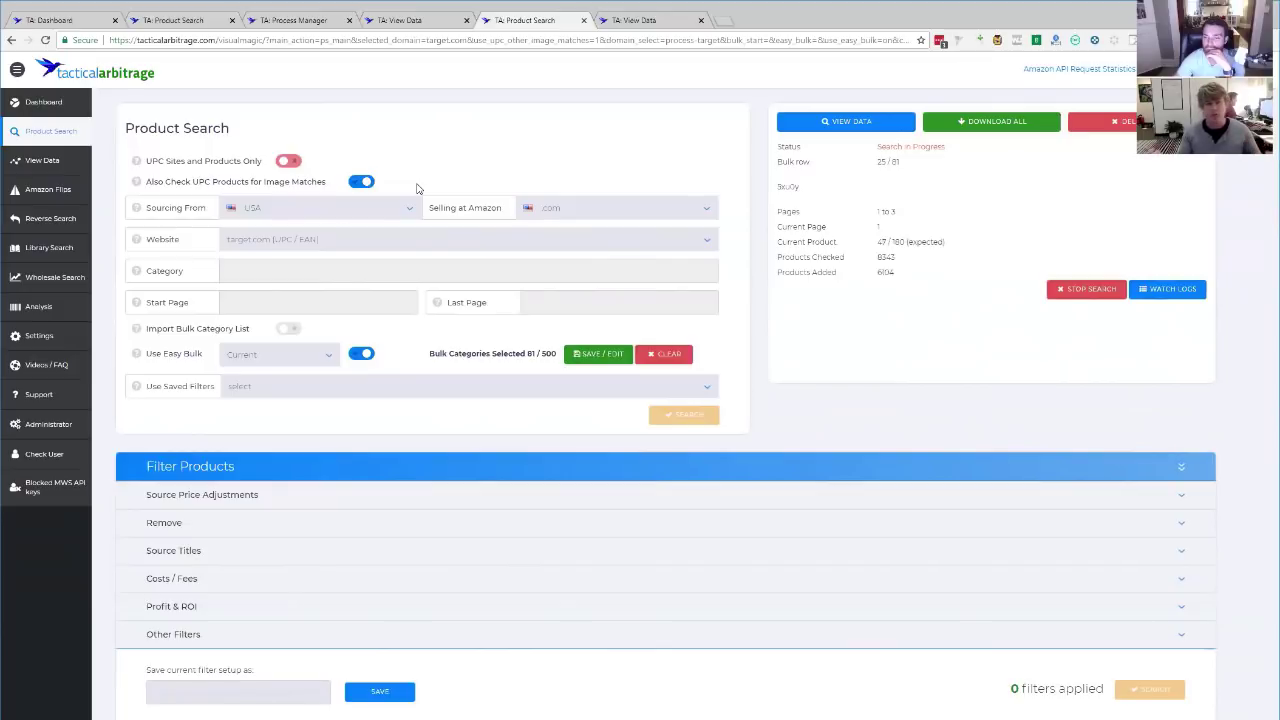
left_click(855, 126)
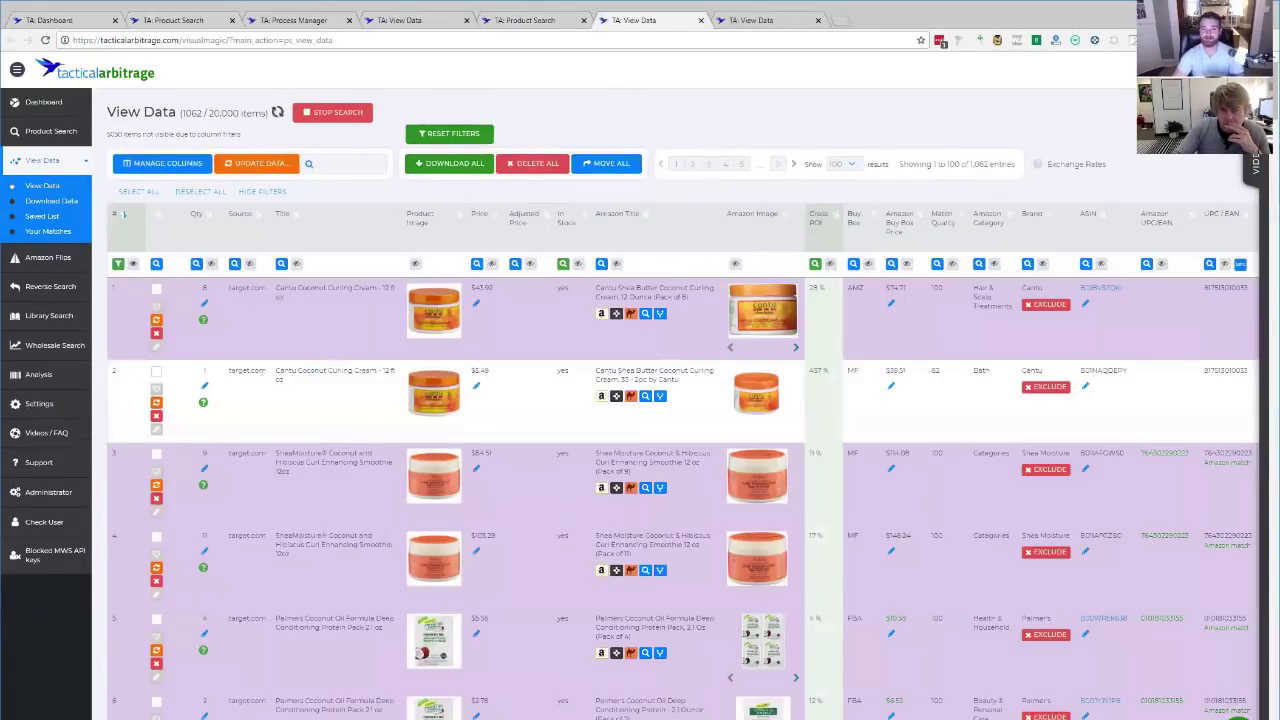
scroll(680, 440, "down", 10)
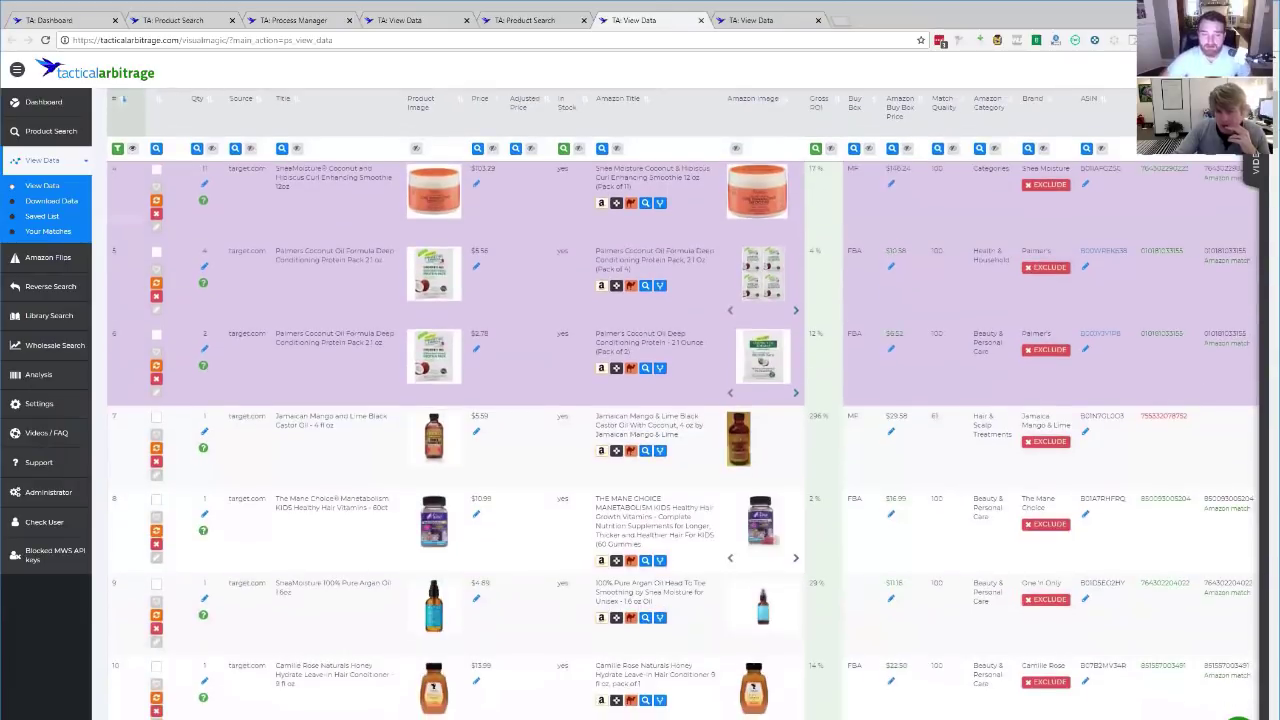
scroll(680, 440, "down", 4)
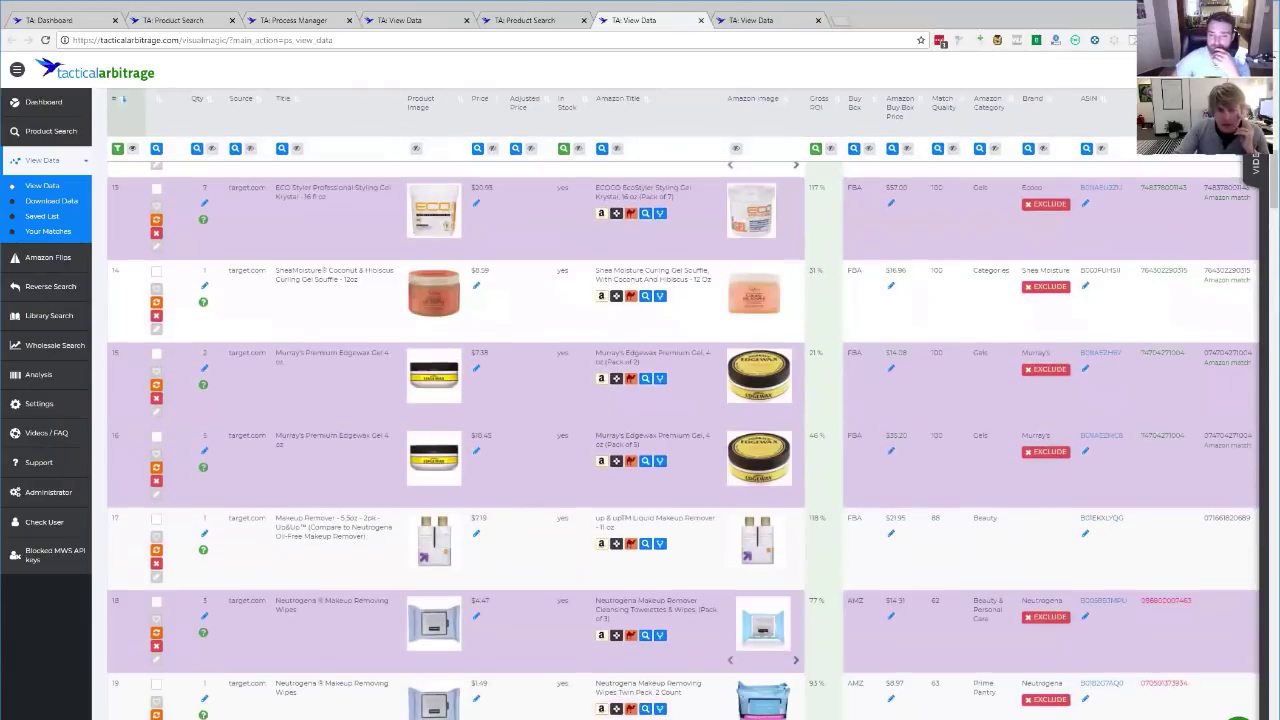
scroll(680, 440, "down", 8)
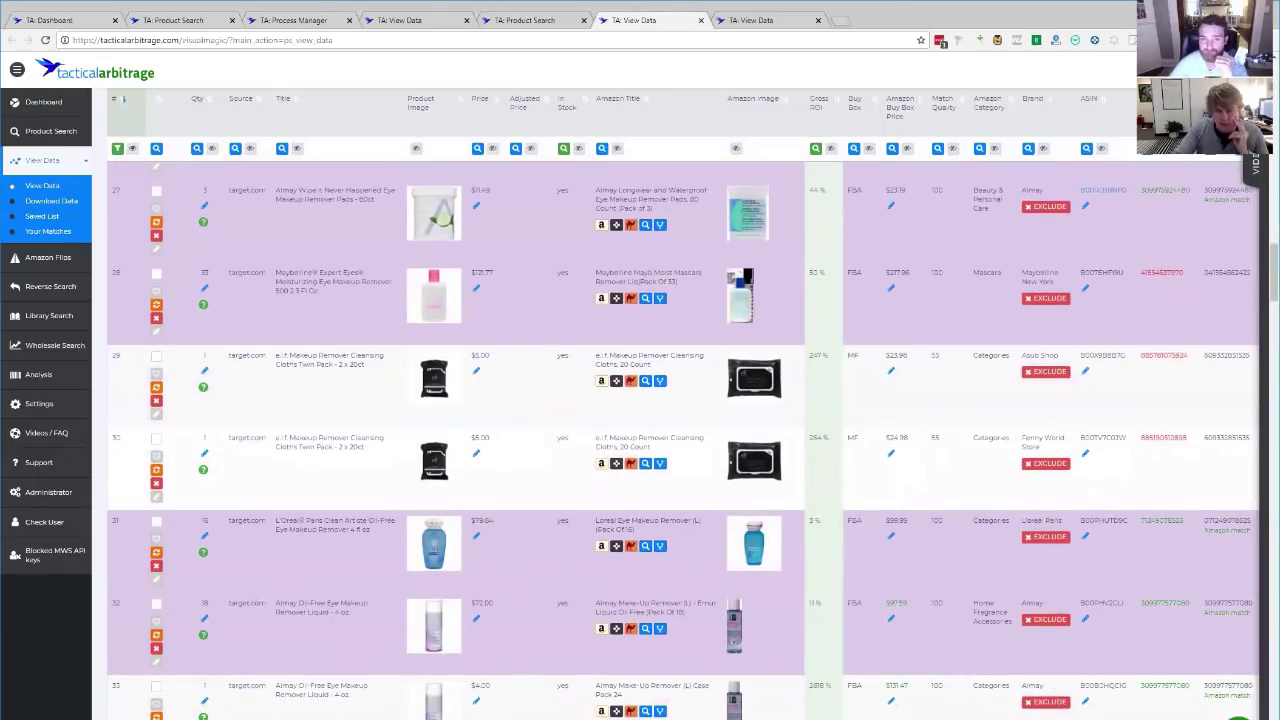
scroll(680, 440, "right", 4)
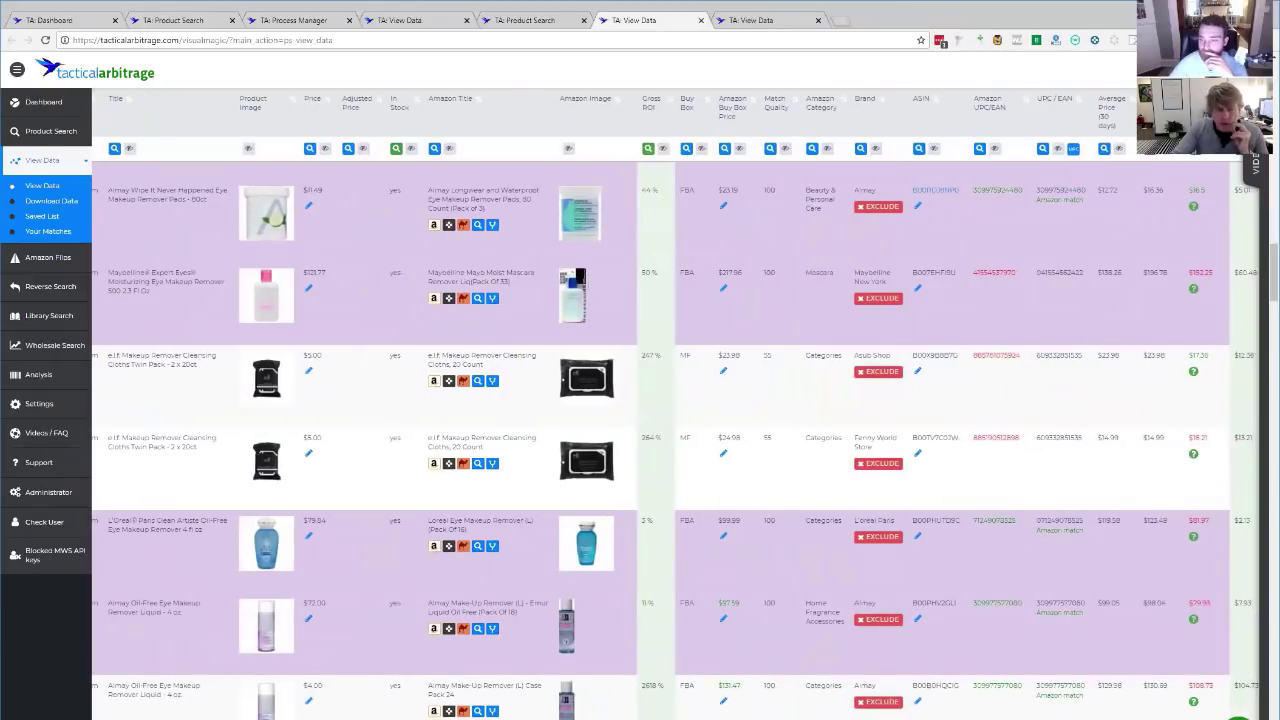
scroll(809, 398, "down", 2)
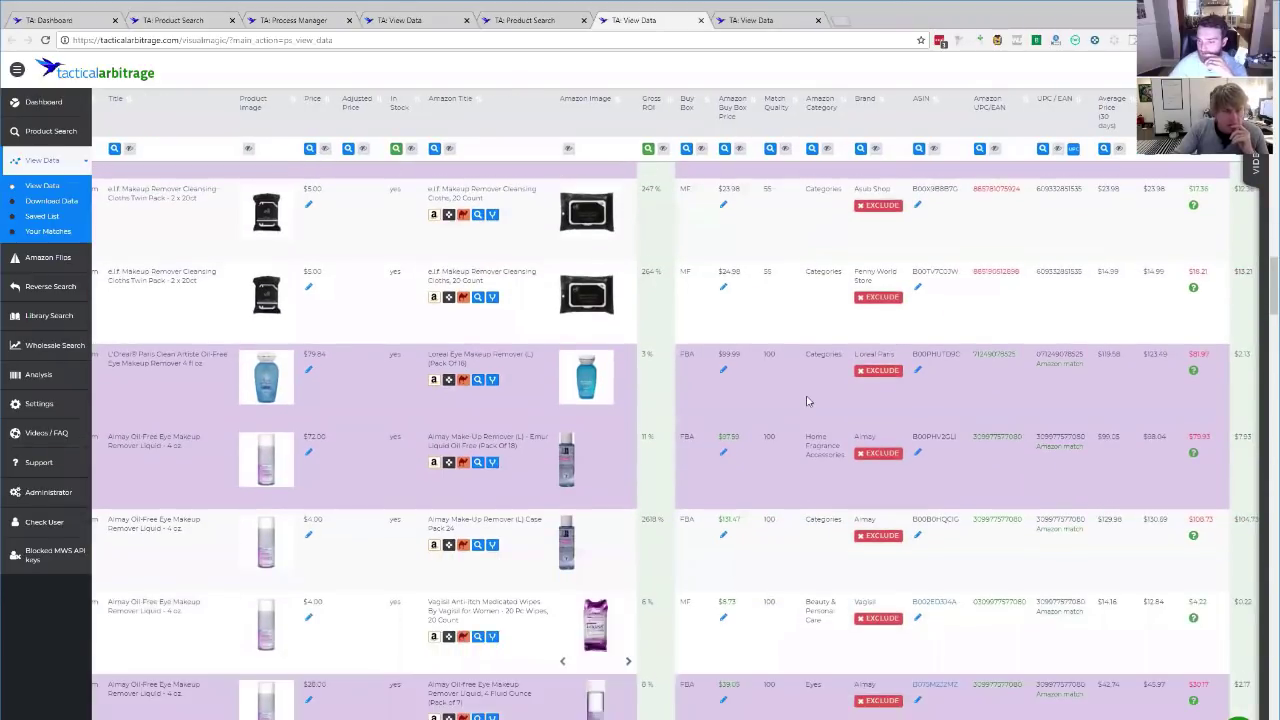
scroll(809, 401, "up", 1)
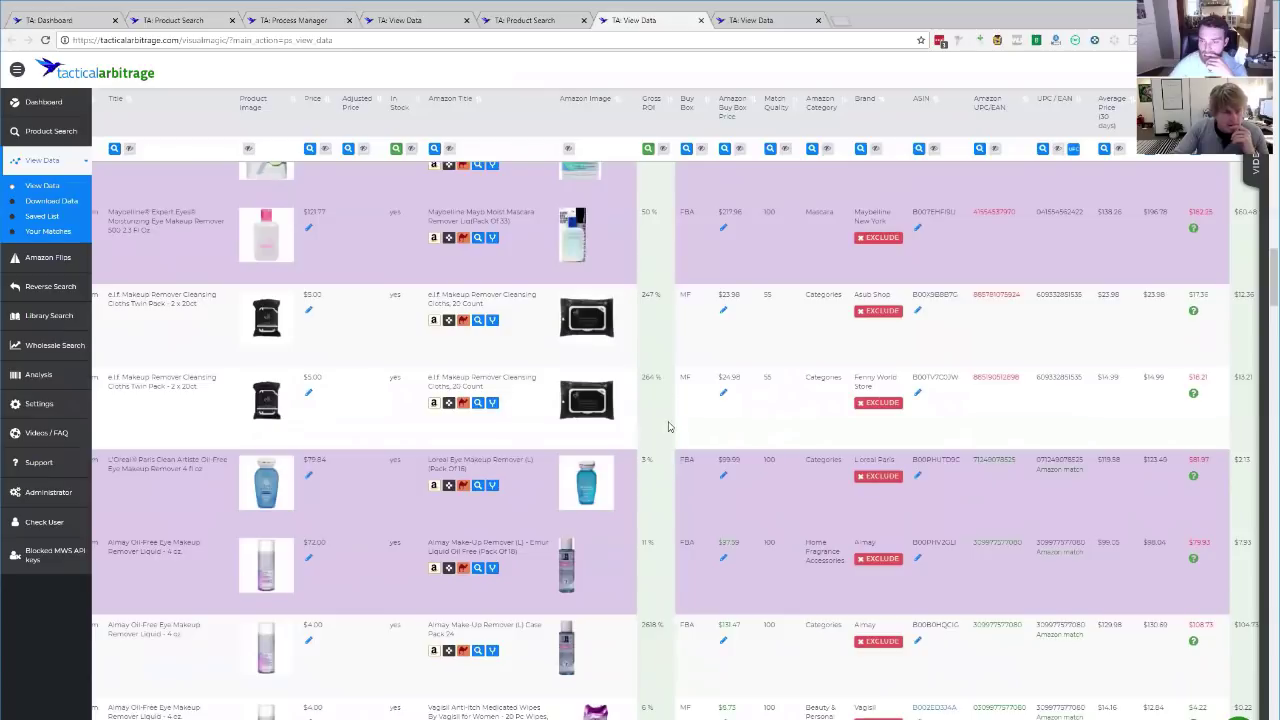
scroll(669, 427, "down", 3)
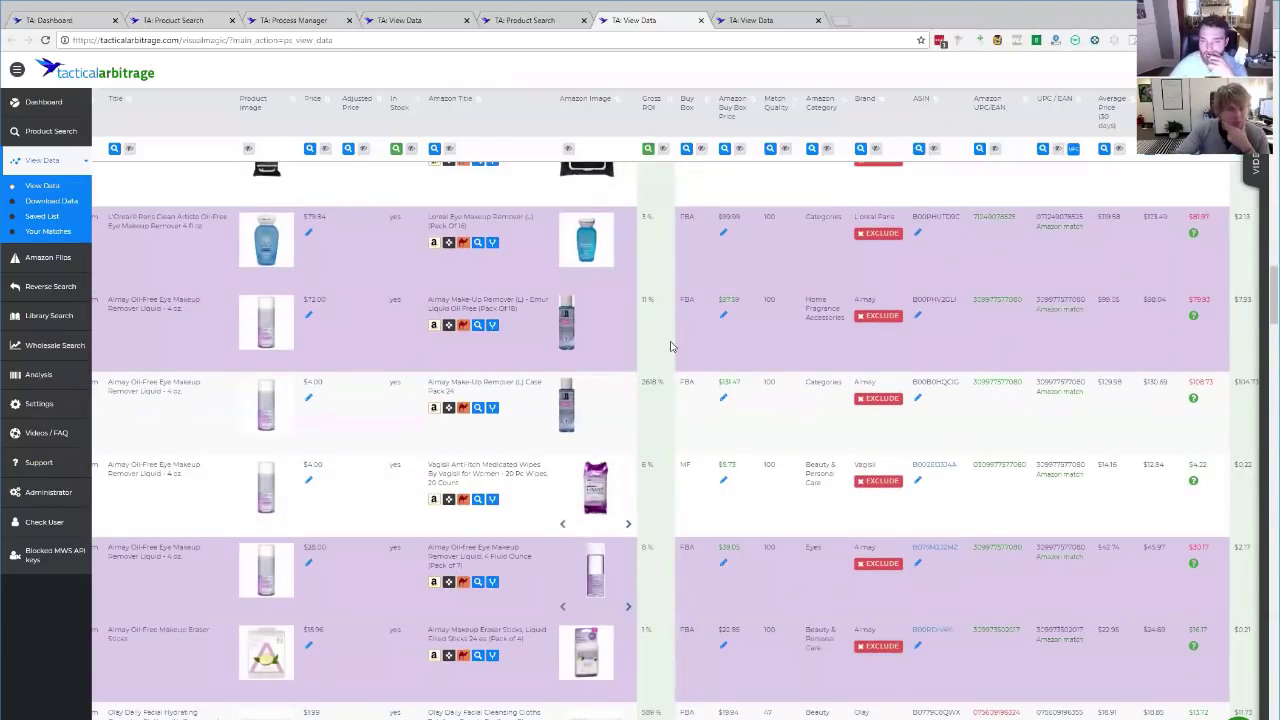
scroll(745, 388, "down", 2)
scroll(740, 388, "down", 4)
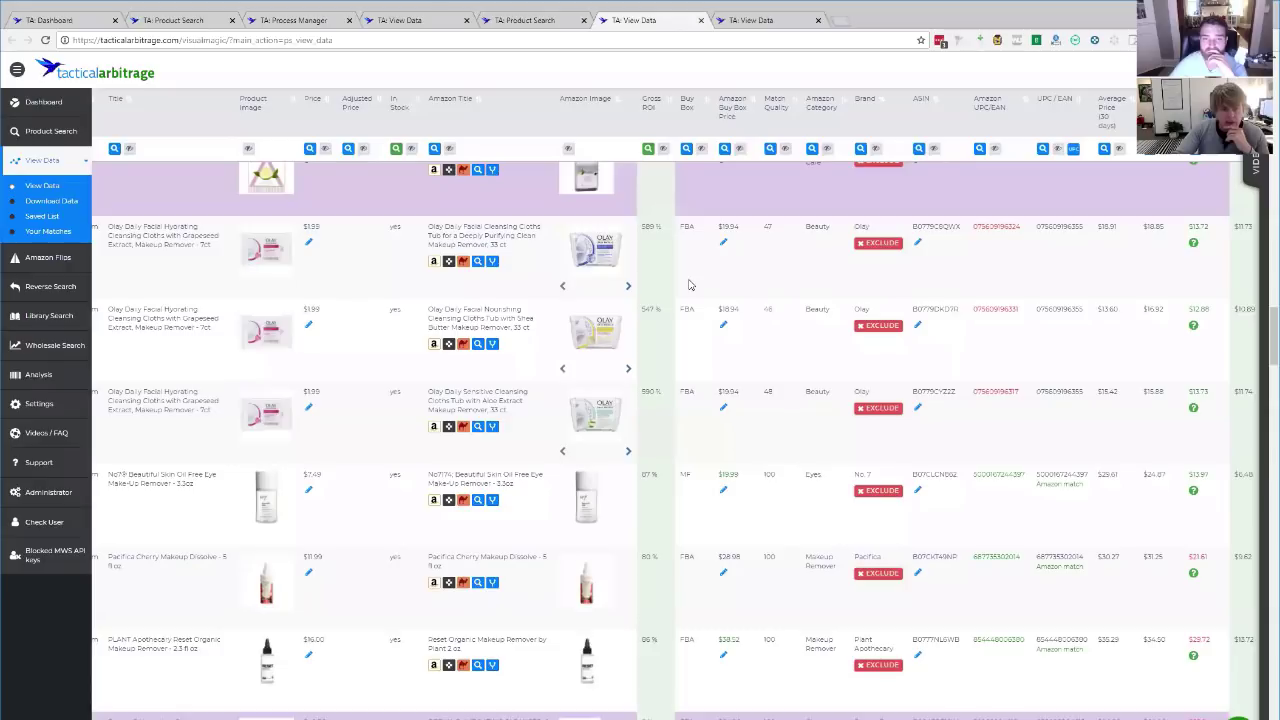
scroll(688, 287, "down", 2)
scroll(728, 470, "down", 5)
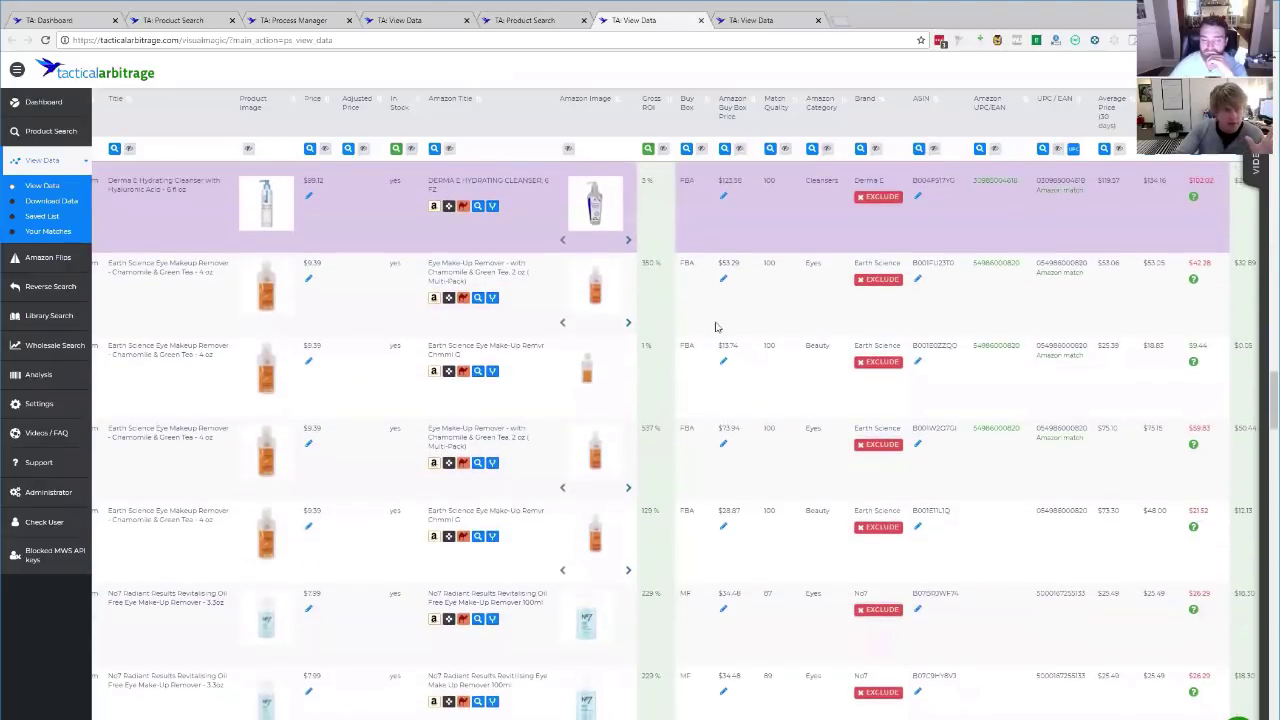
scroll(948, 344, "down", 1)
scroll(950, 370, "down", 2)
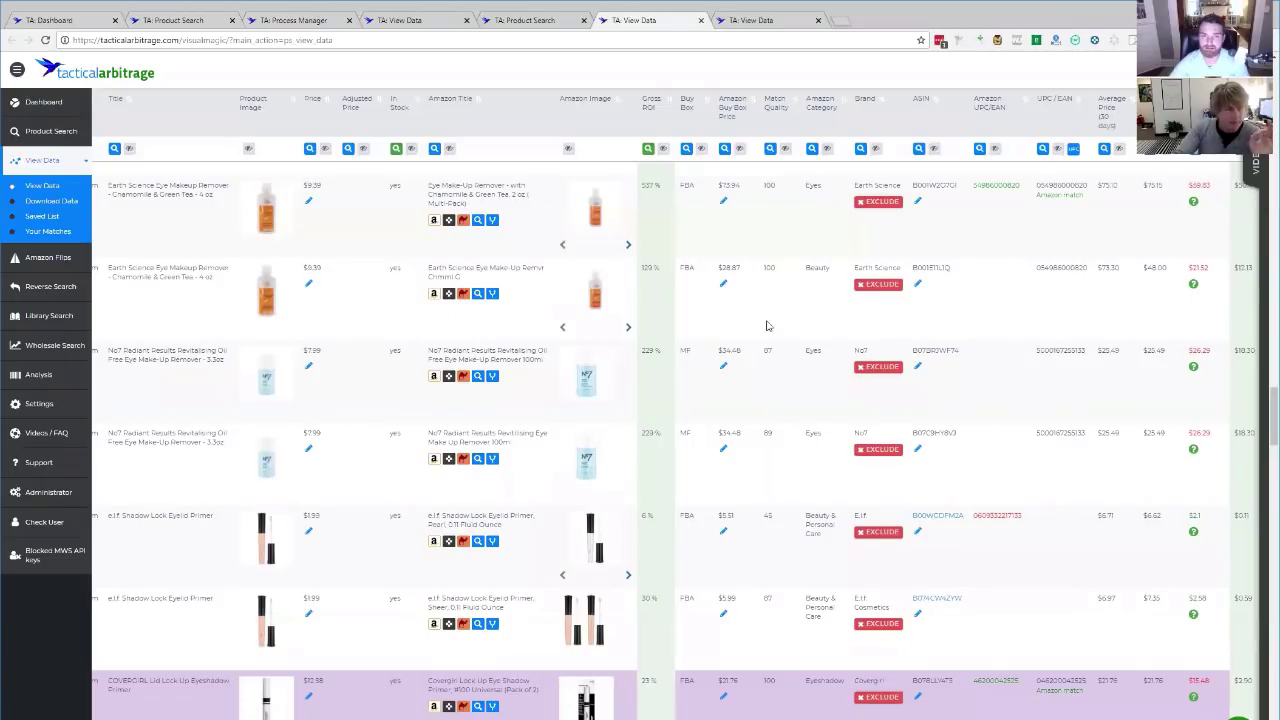
mouse_move(256, 382)
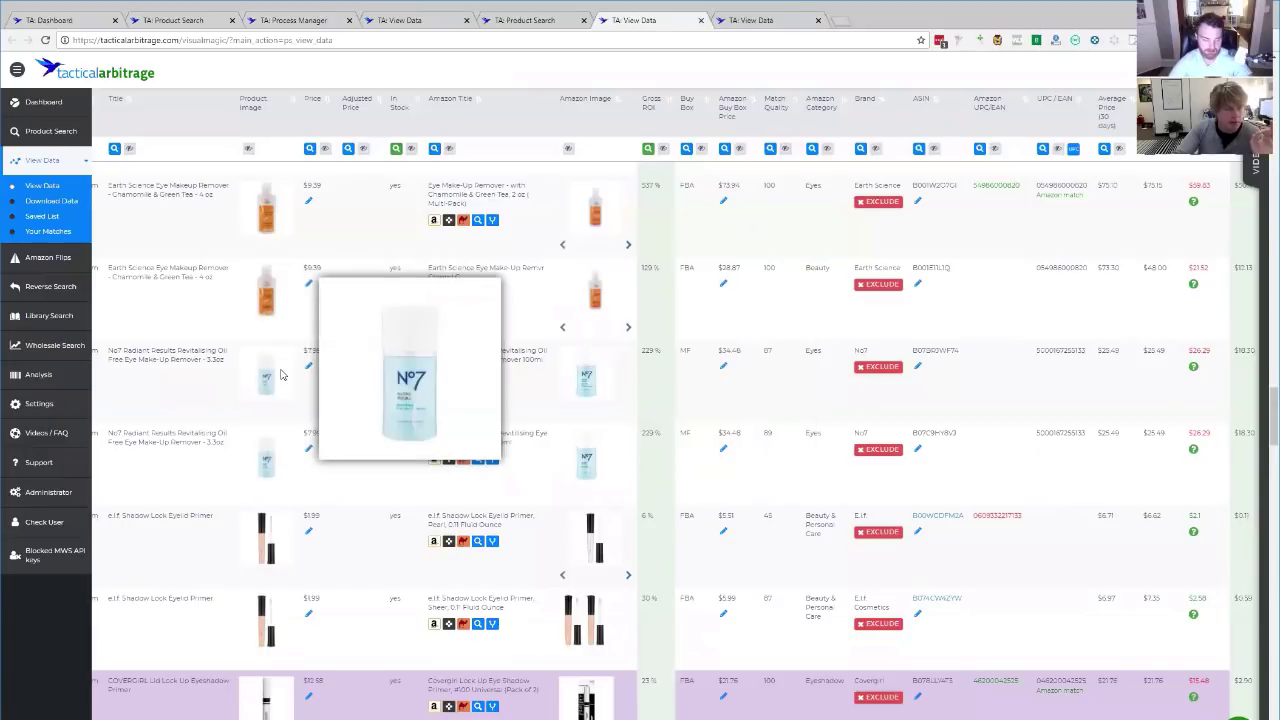
mouse_move(591, 476)
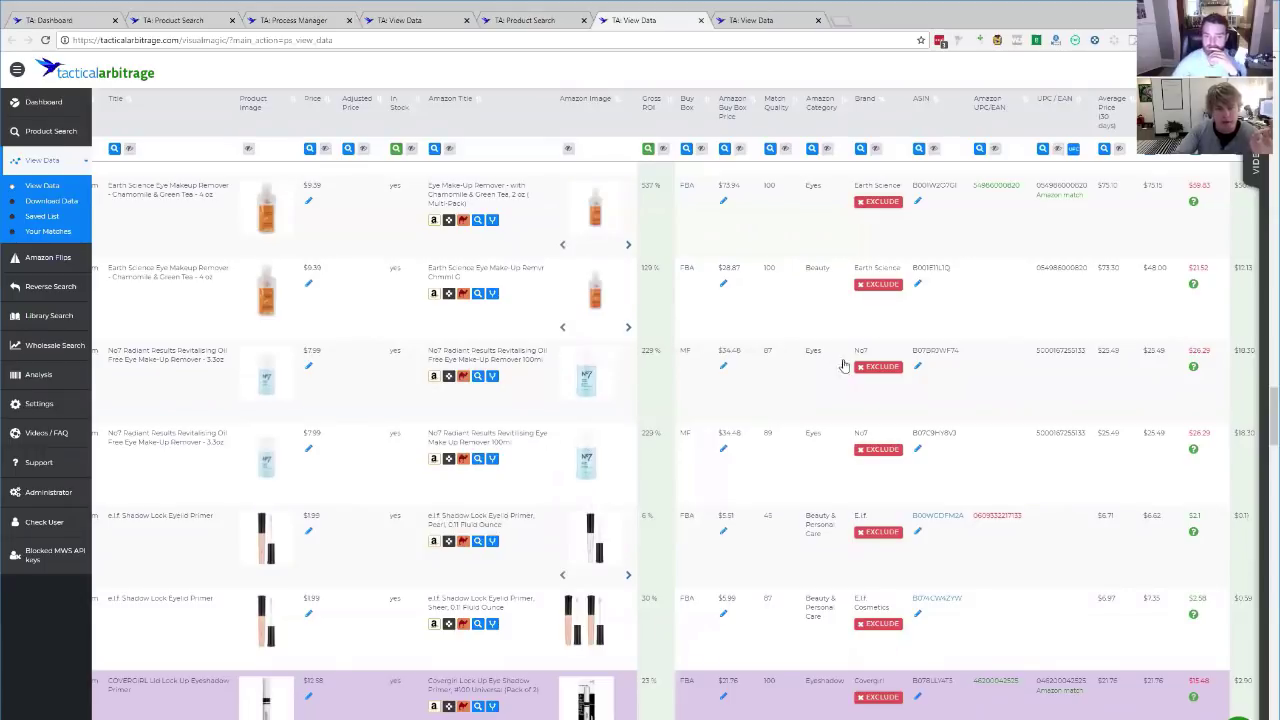
double_click(1060, 350)
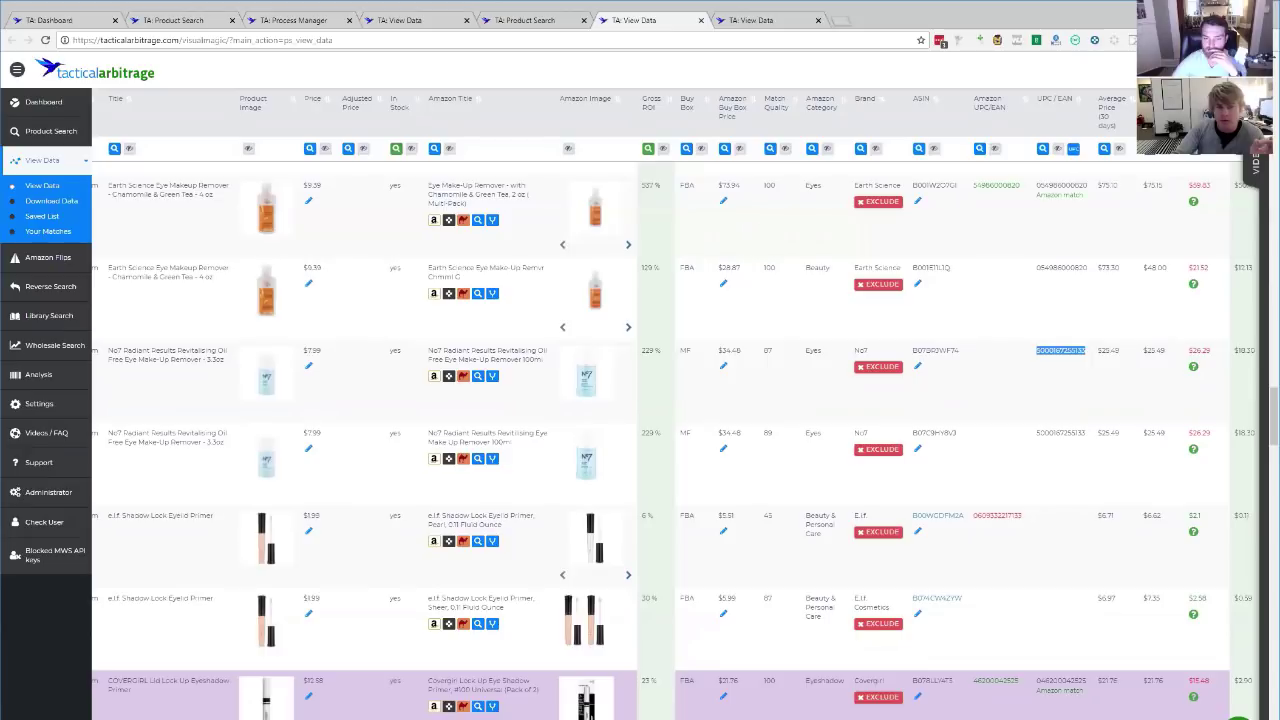
left_click(528, 20)
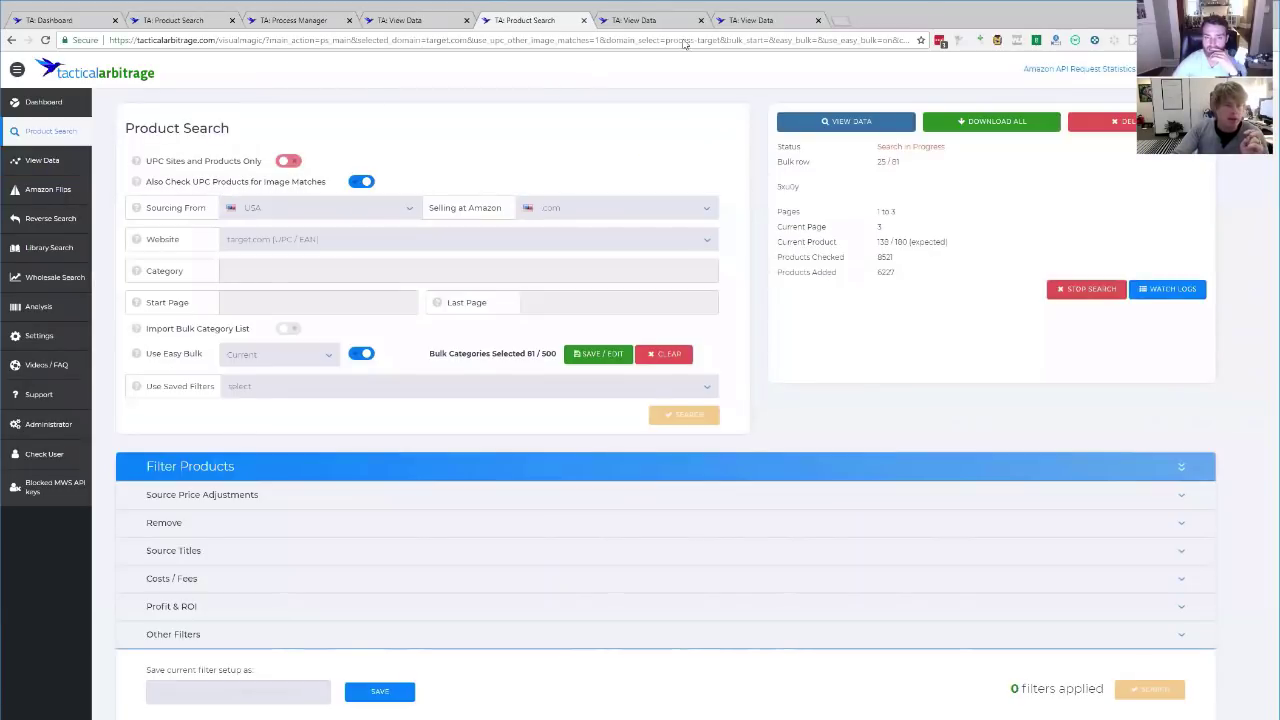
left_click(645, 19)
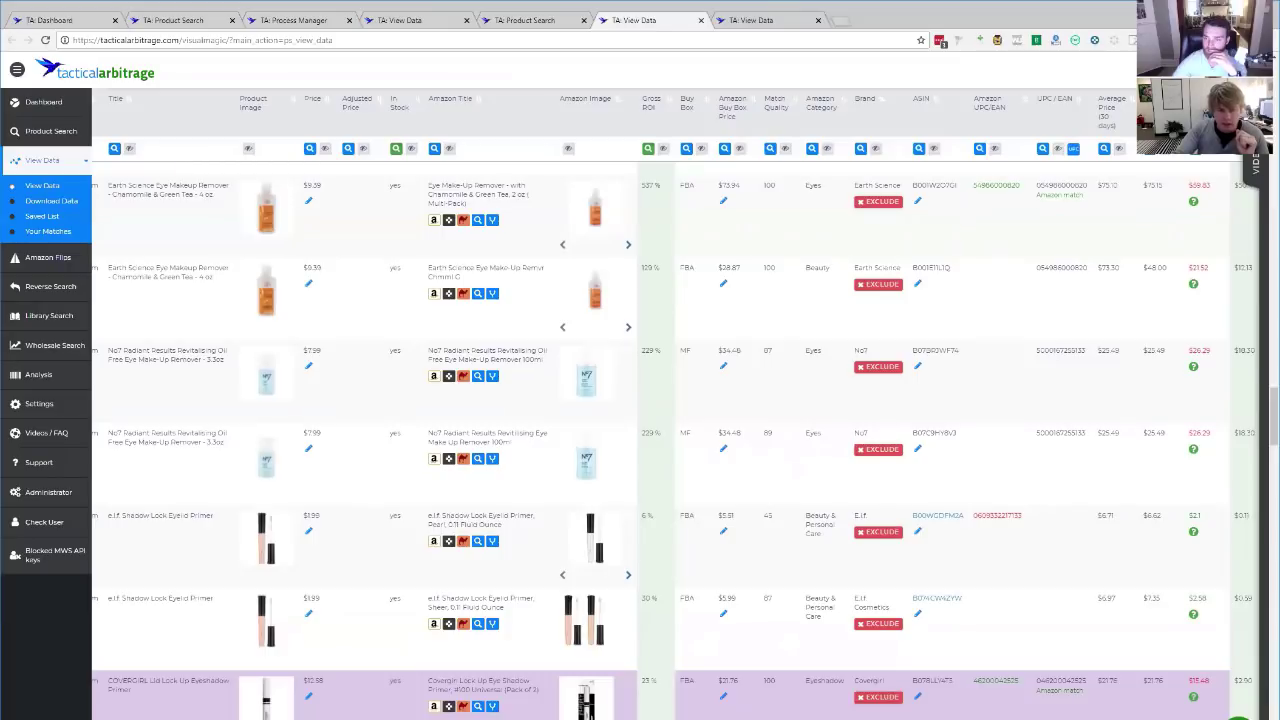
scroll(578, 400, "right", 2)
scroll(975, 434, "right", 5)
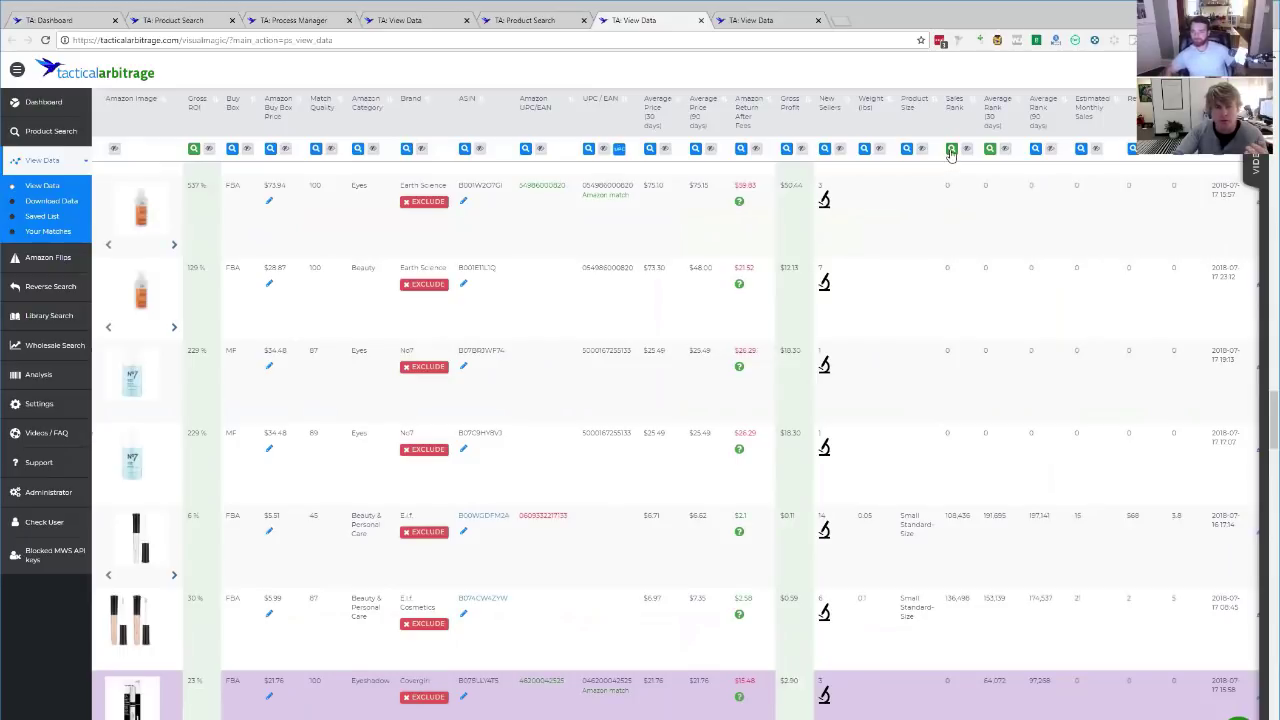
scroll(675, 407, "left", 1)
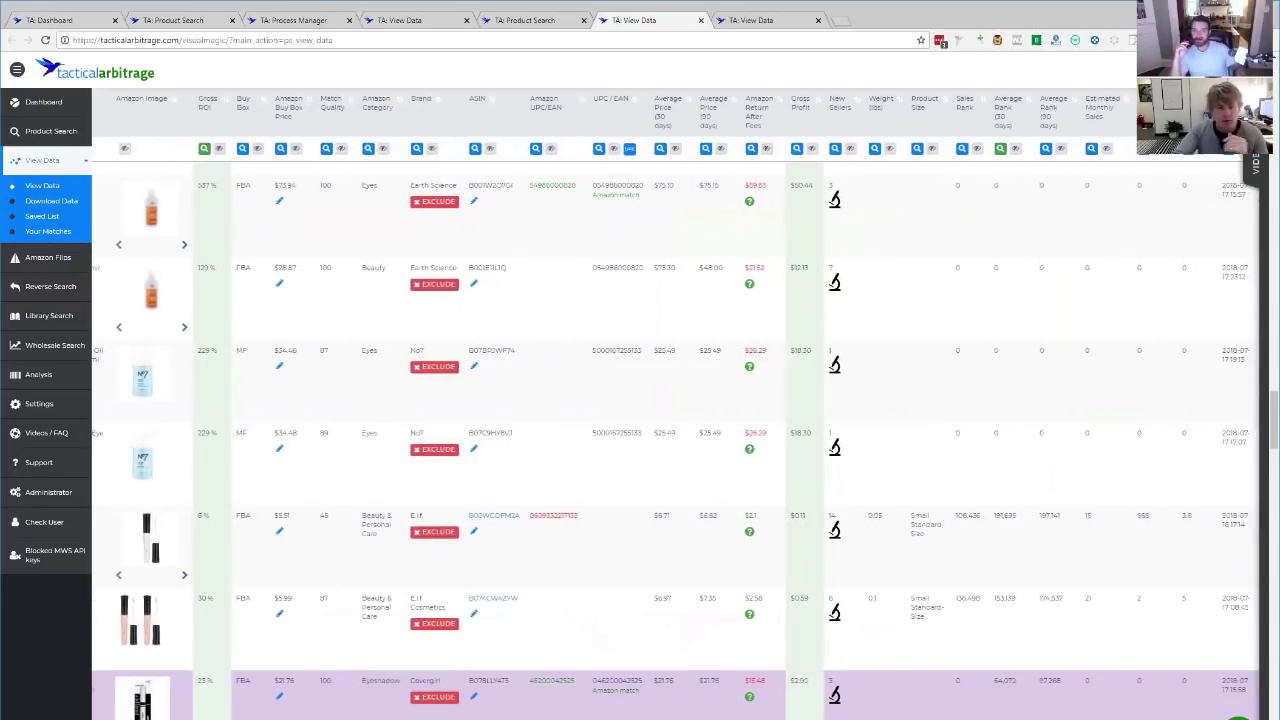
scroll(675, 407, "left", 10)
scroll(675, 407, "left", 2)
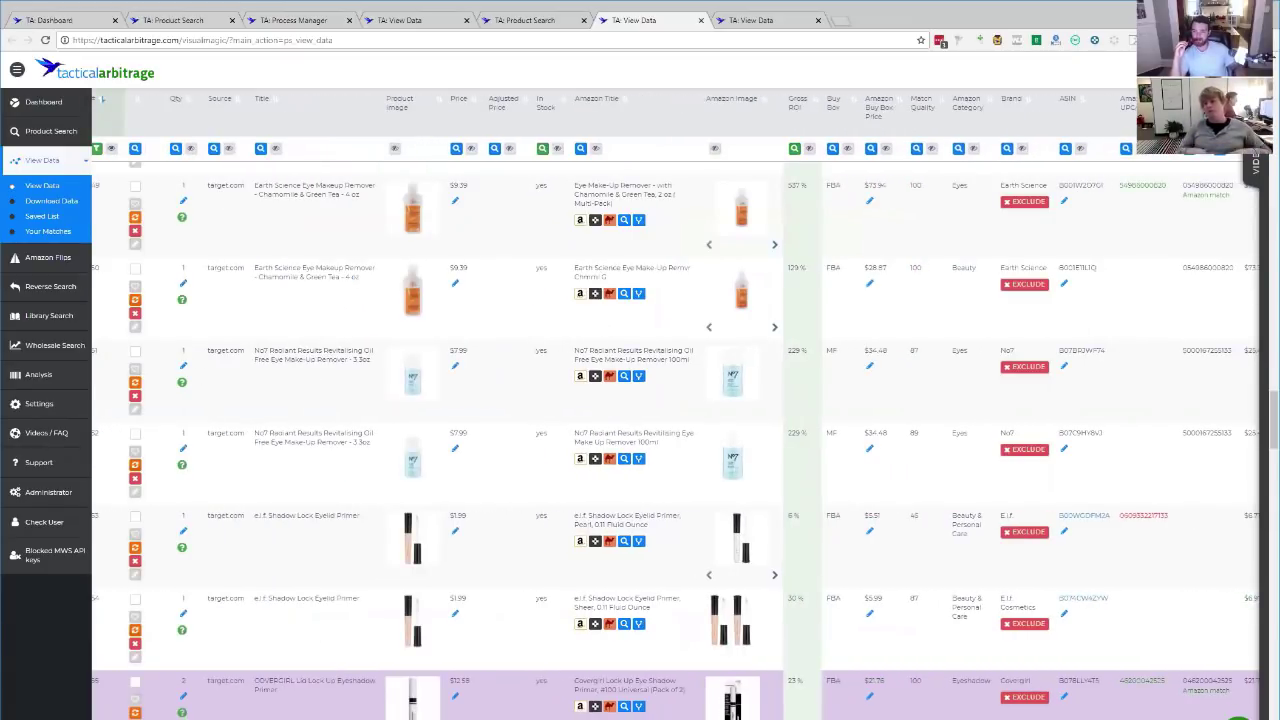
left_click(323, 22)
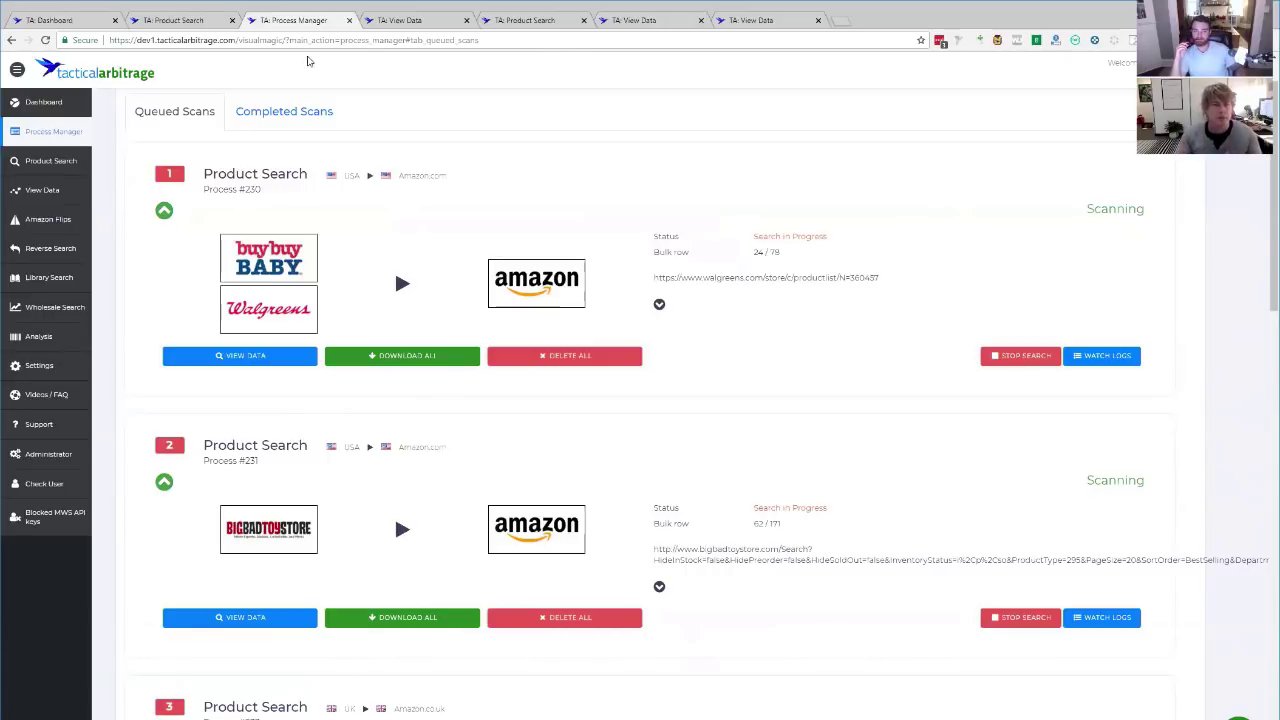
left_click(643, 20)
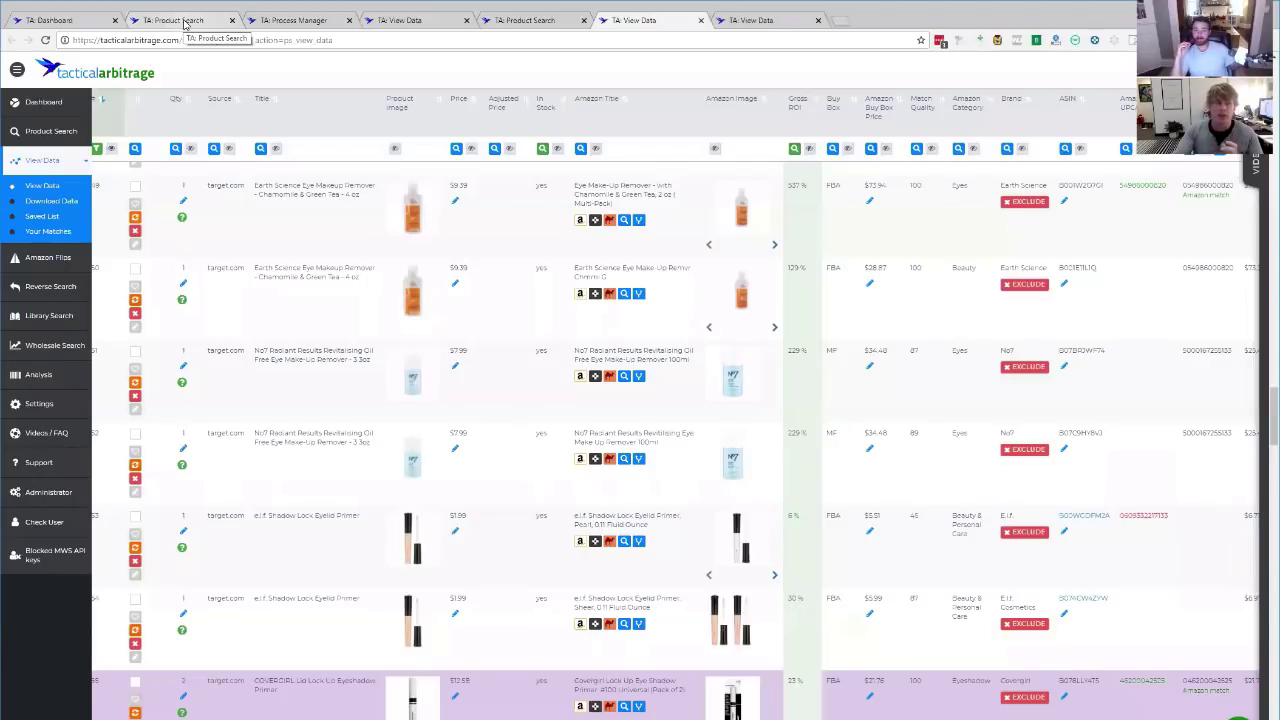
Return to the Product Search page.
left_click(183, 22)
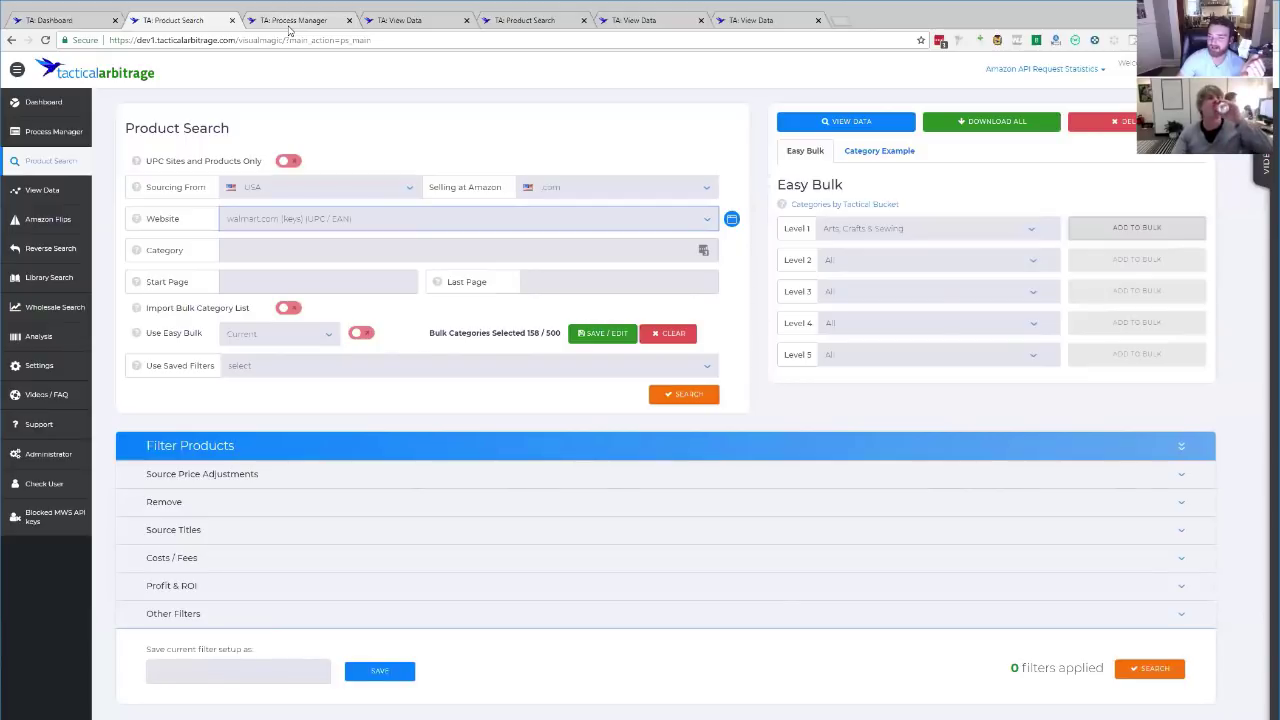
Check the process list in View Data without switching, then open the Process Manager queue.
left_click(405, 22)
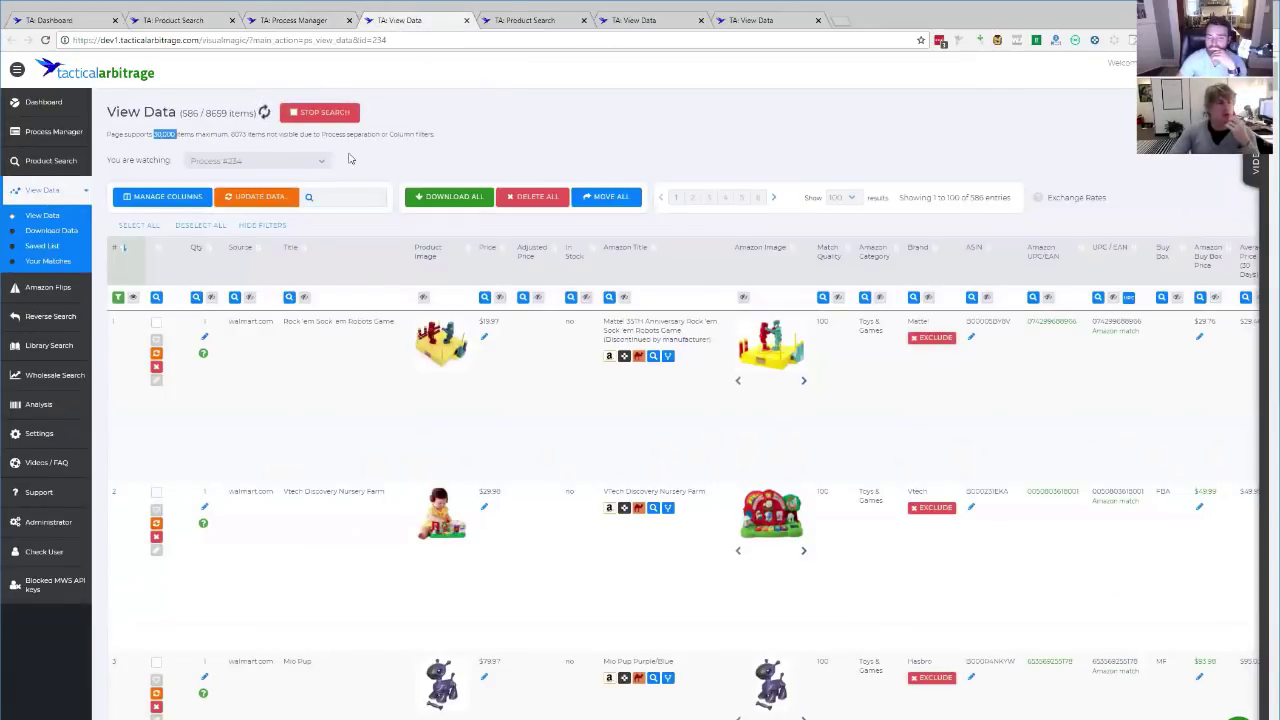
left_click(270, 167)
mouse_move(229, 220)
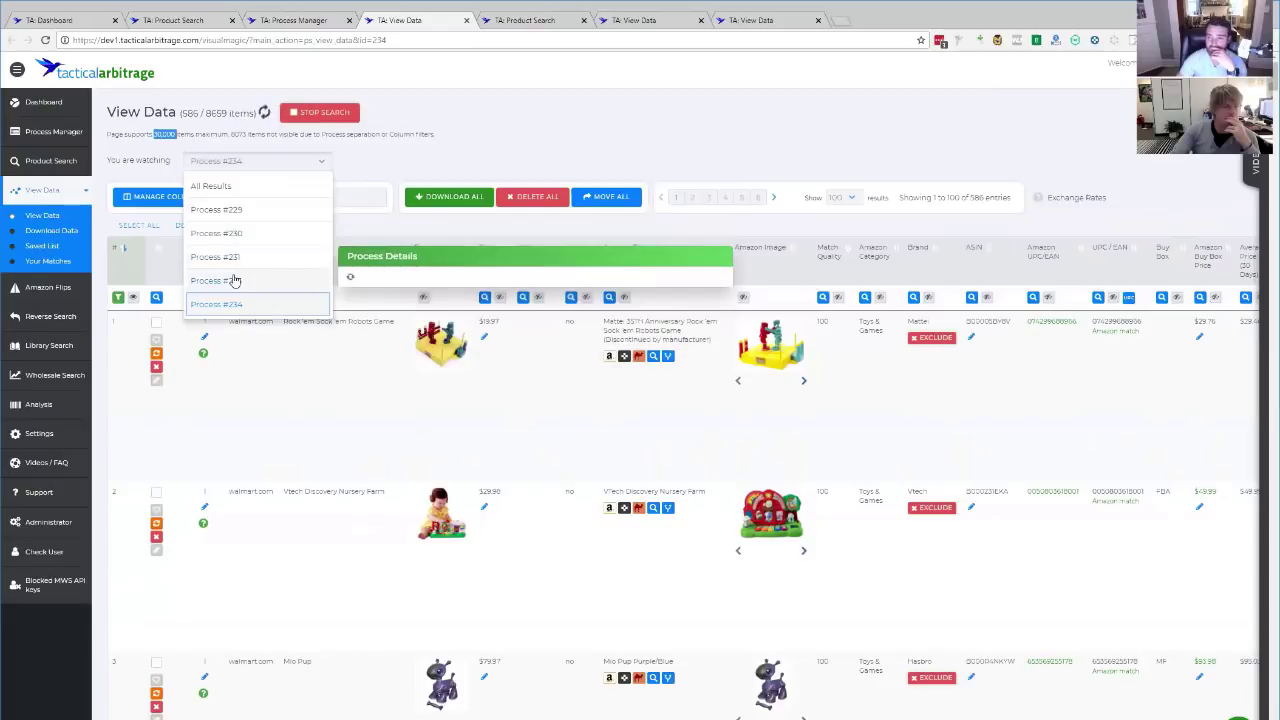
mouse_move(236, 288)
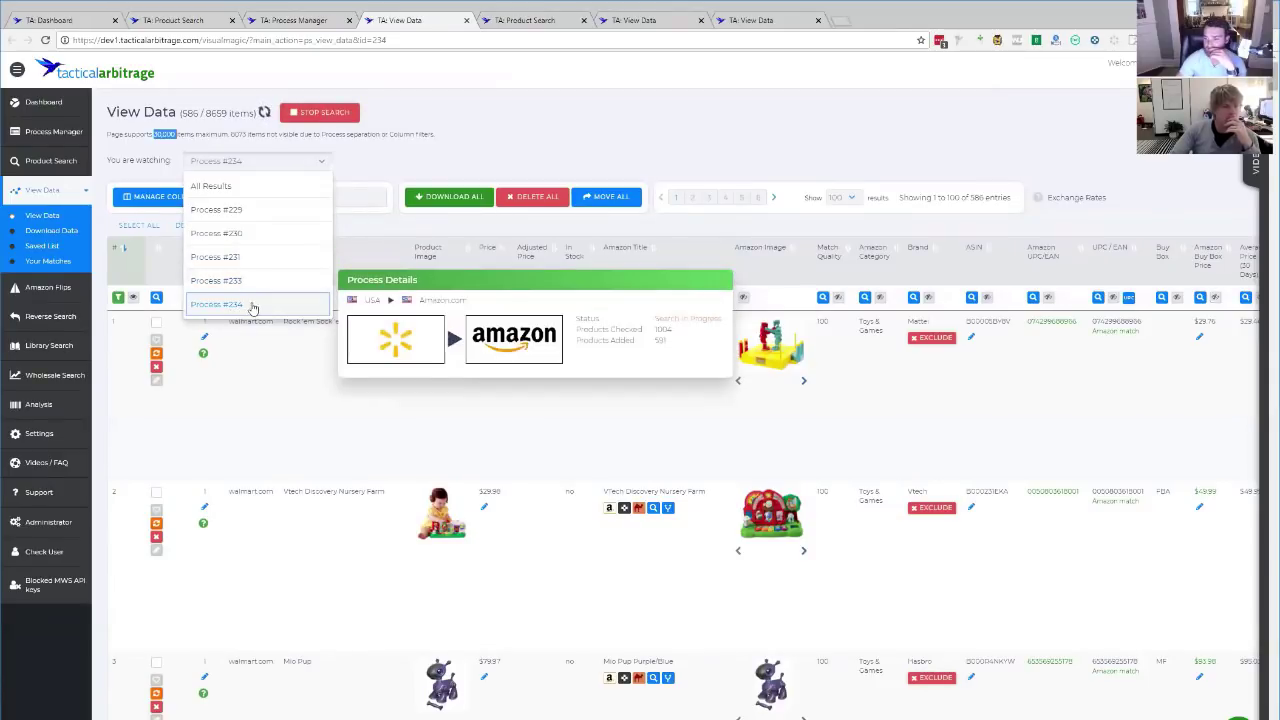
left_click(563, 126)
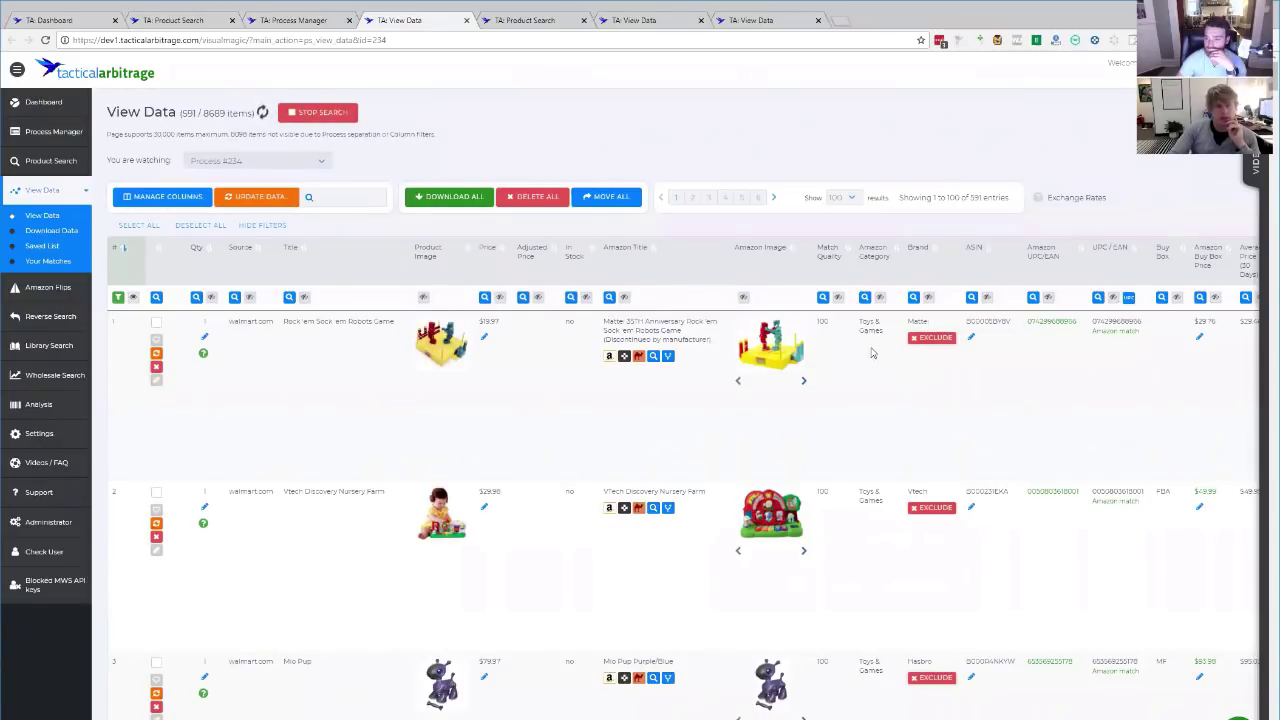
left_click(308, 24)
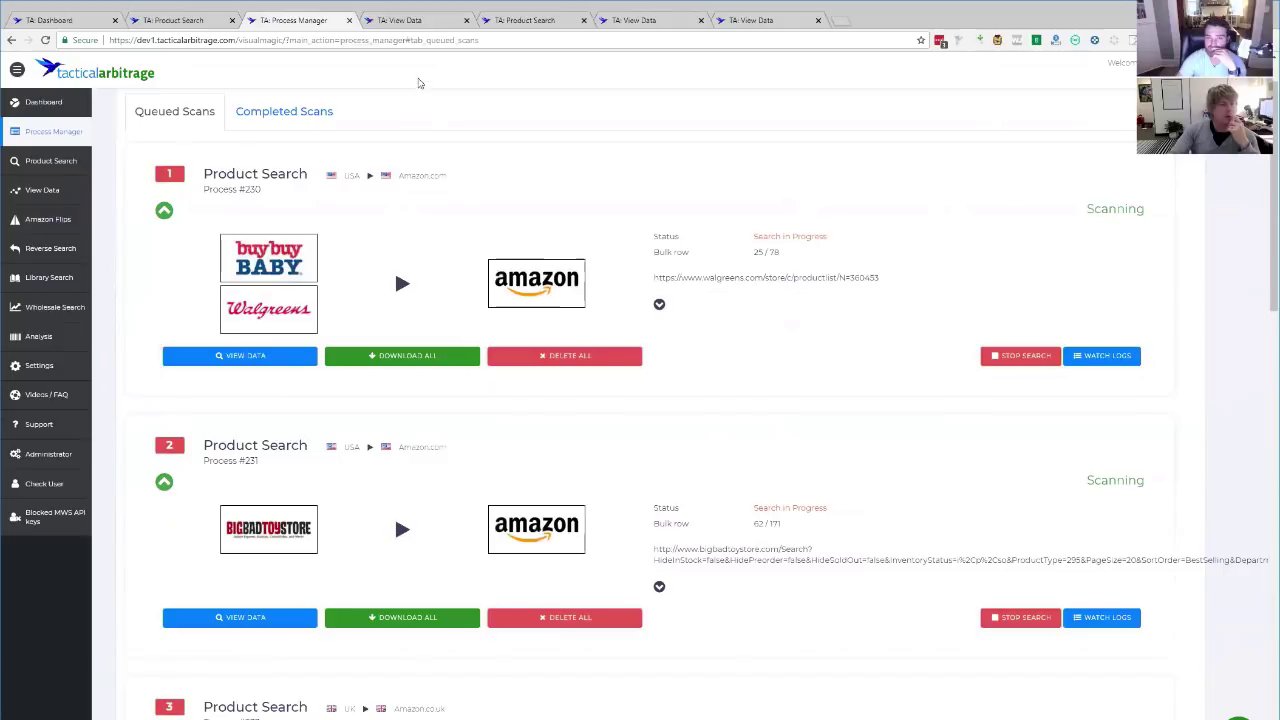
Return to the walmart.com (keys) Product Search form with 158 of 500 bulk categories.
left_click(180, 24)
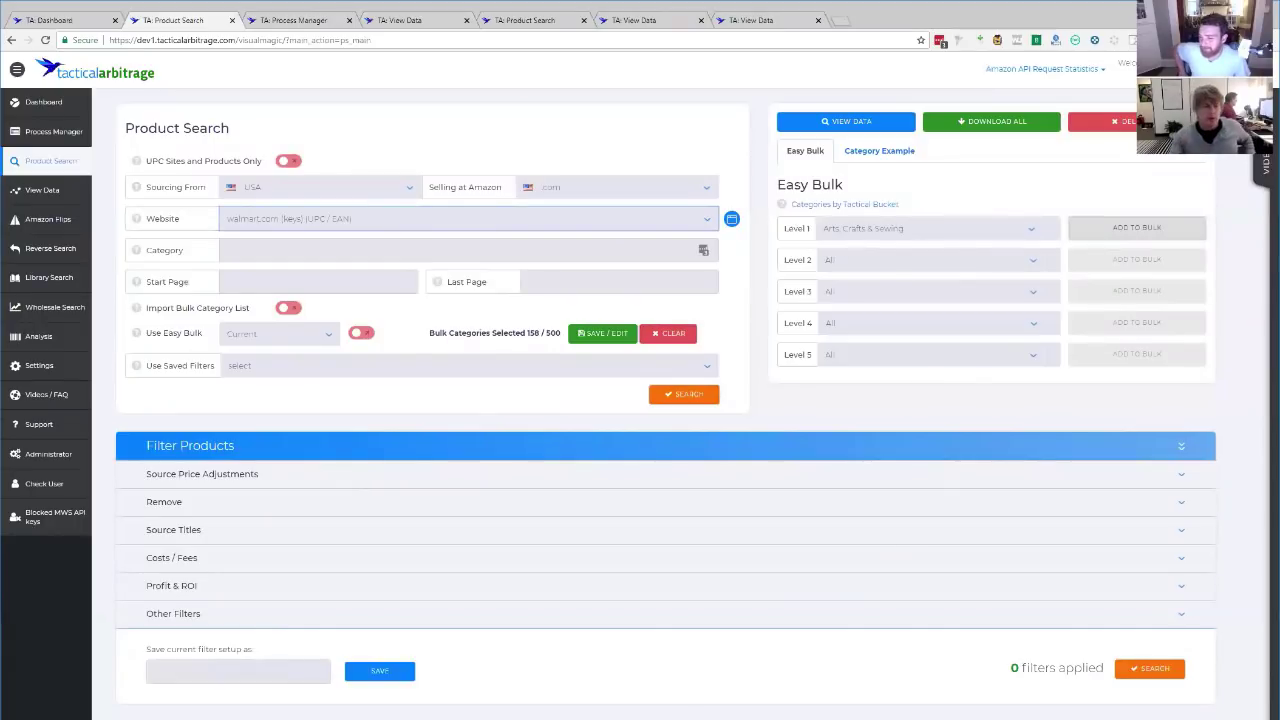
left_click(615, 335)
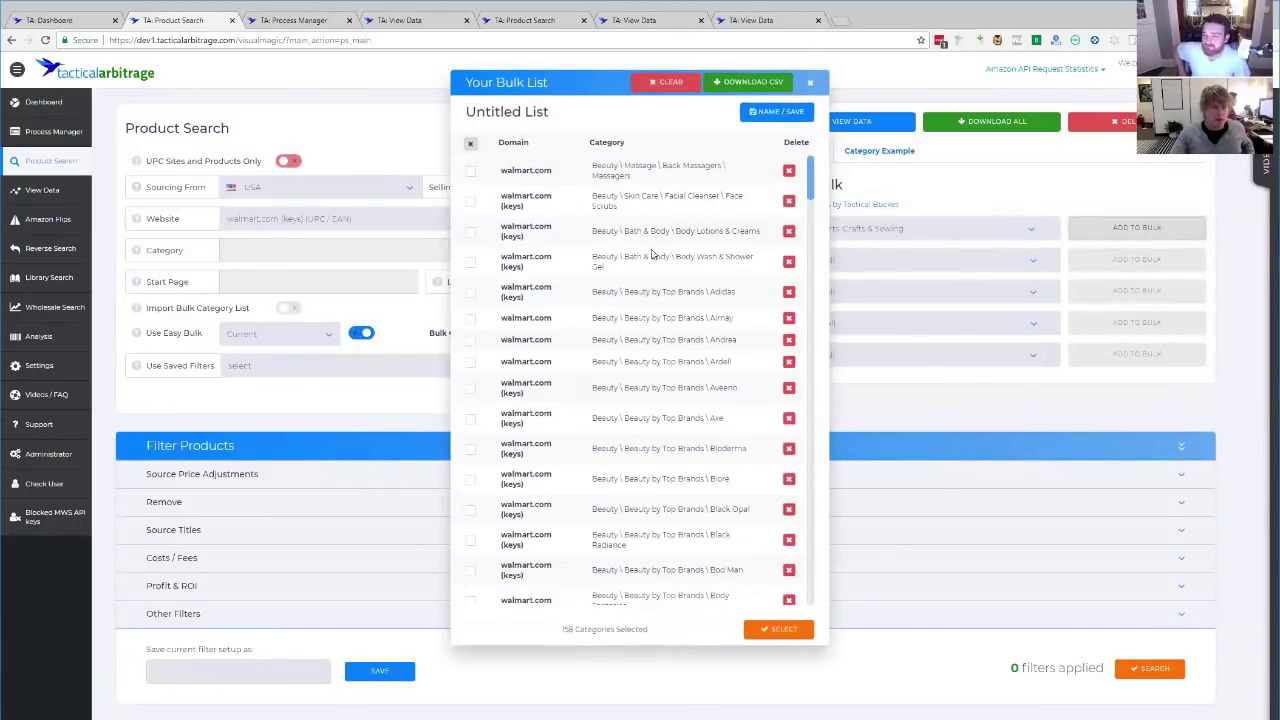
scroll(738, 262, "down", 3)
scroll(708, 358, "down", 5)
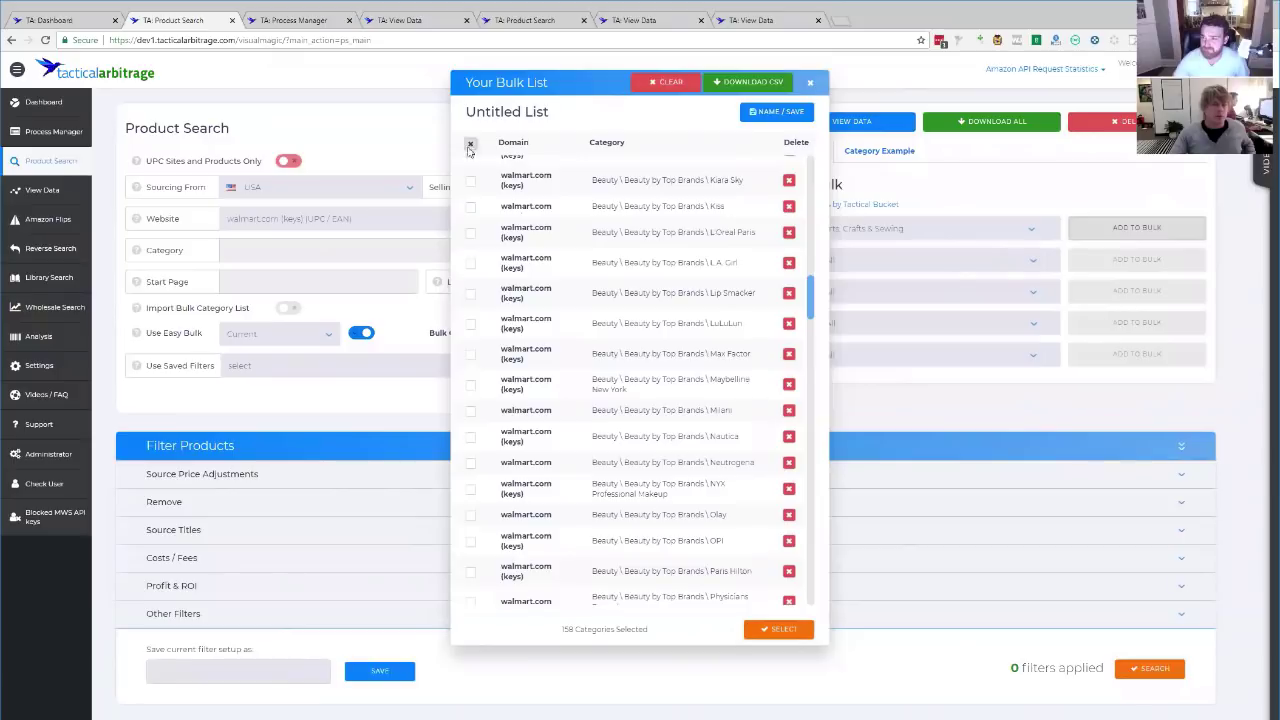
scroll(616, 294, "up", 5)
scroll(646, 319, "up", 5)
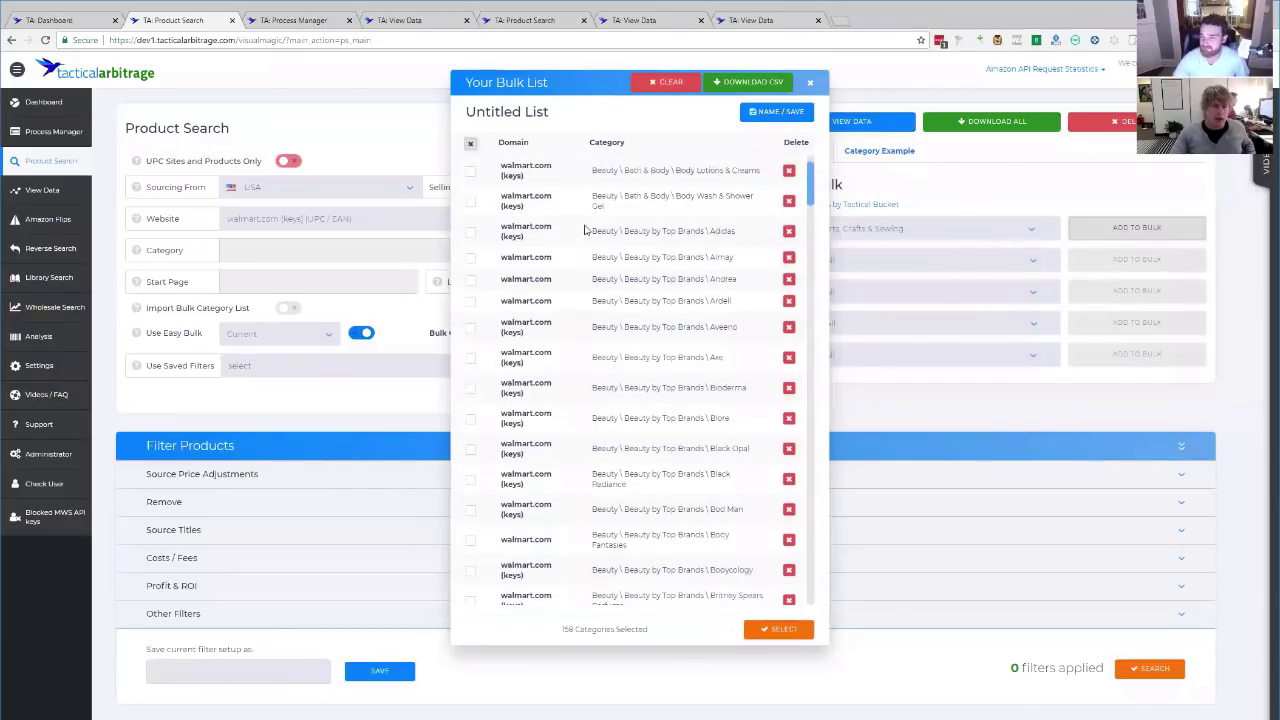
scroll(585, 279, "down", 1)
scroll(562, 317, "down", 20)
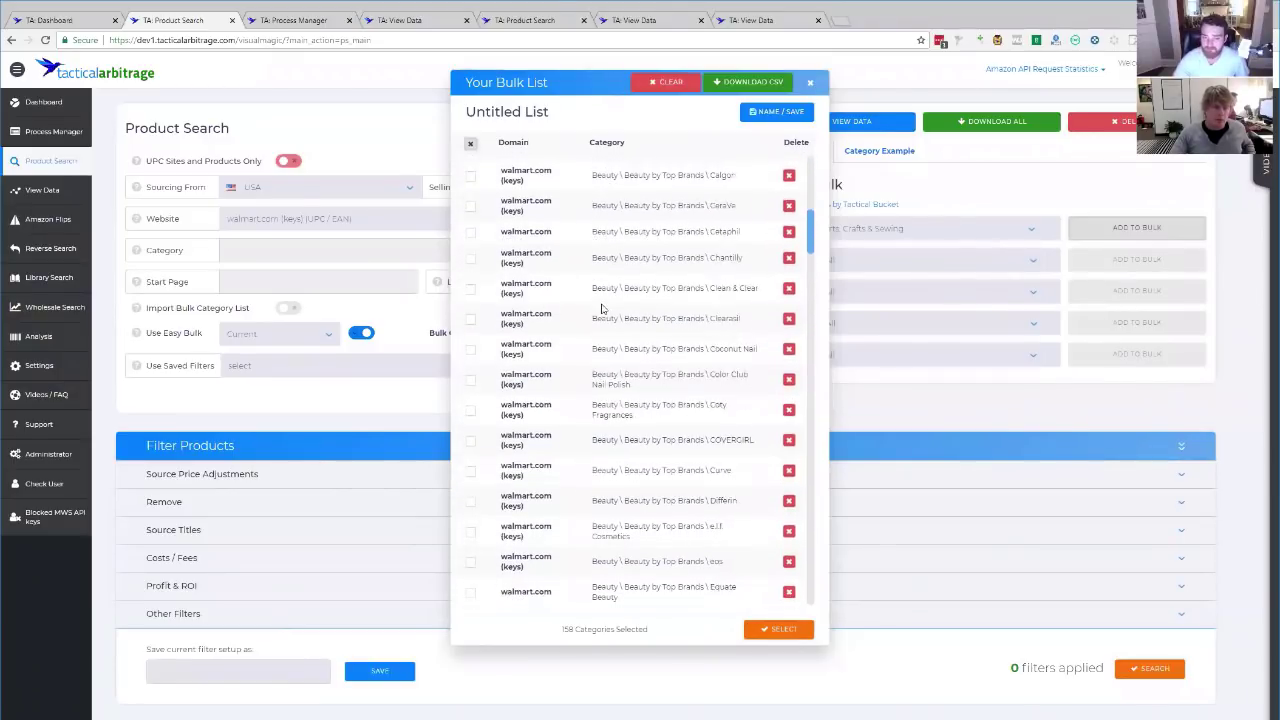
scroll(604, 310, "down", 10)
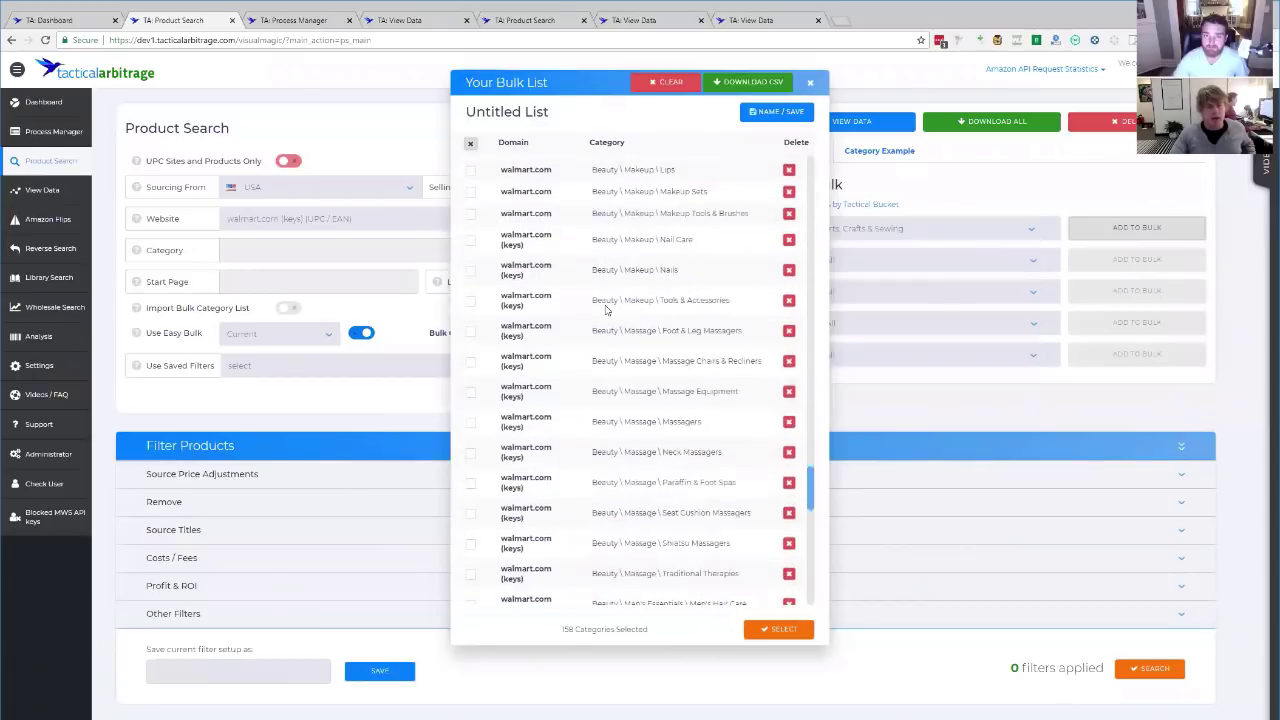
left_click(810, 84)
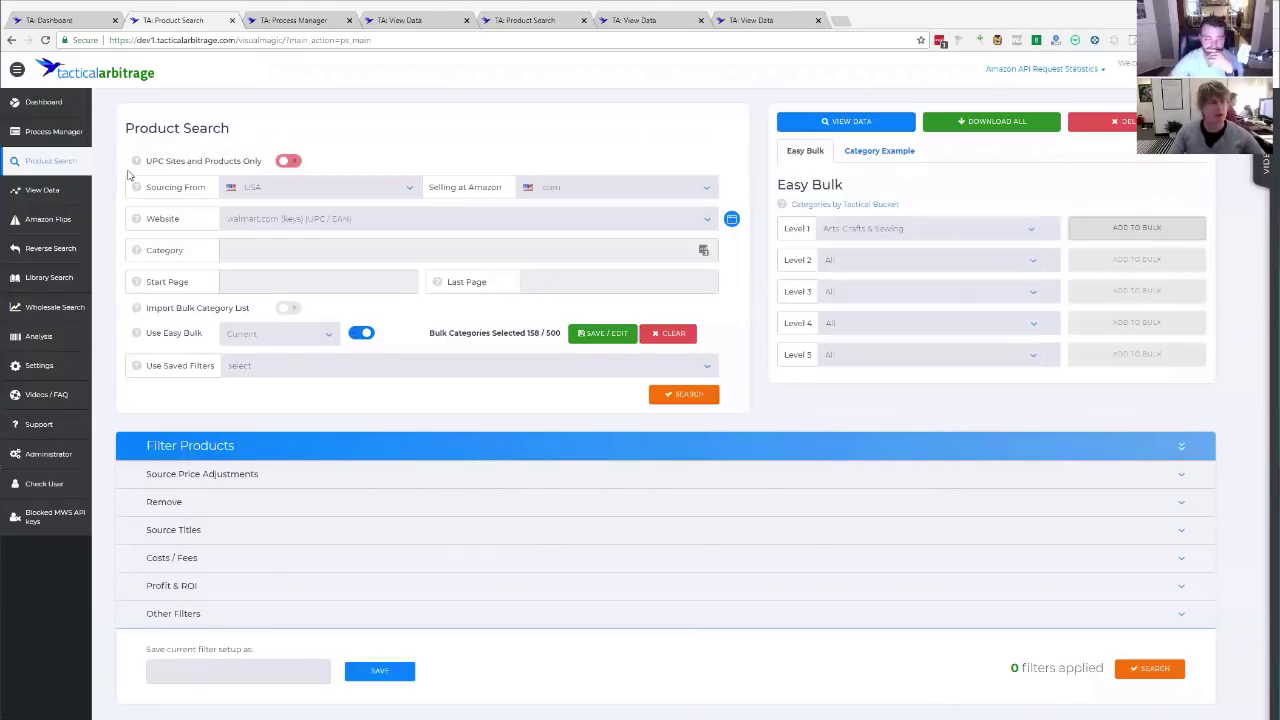
Flip between Process #234's results and its process list, ending on the Process Manager queue.
left_click(393, 24)
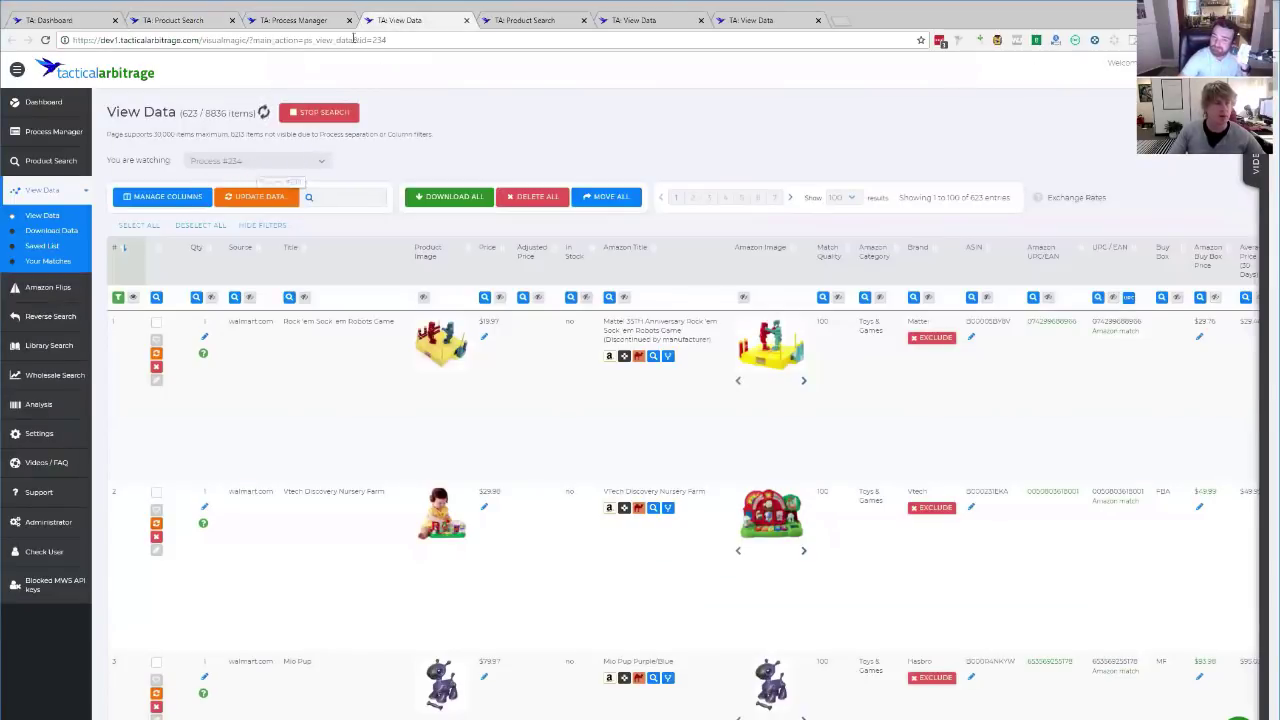
left_click(301, 22)
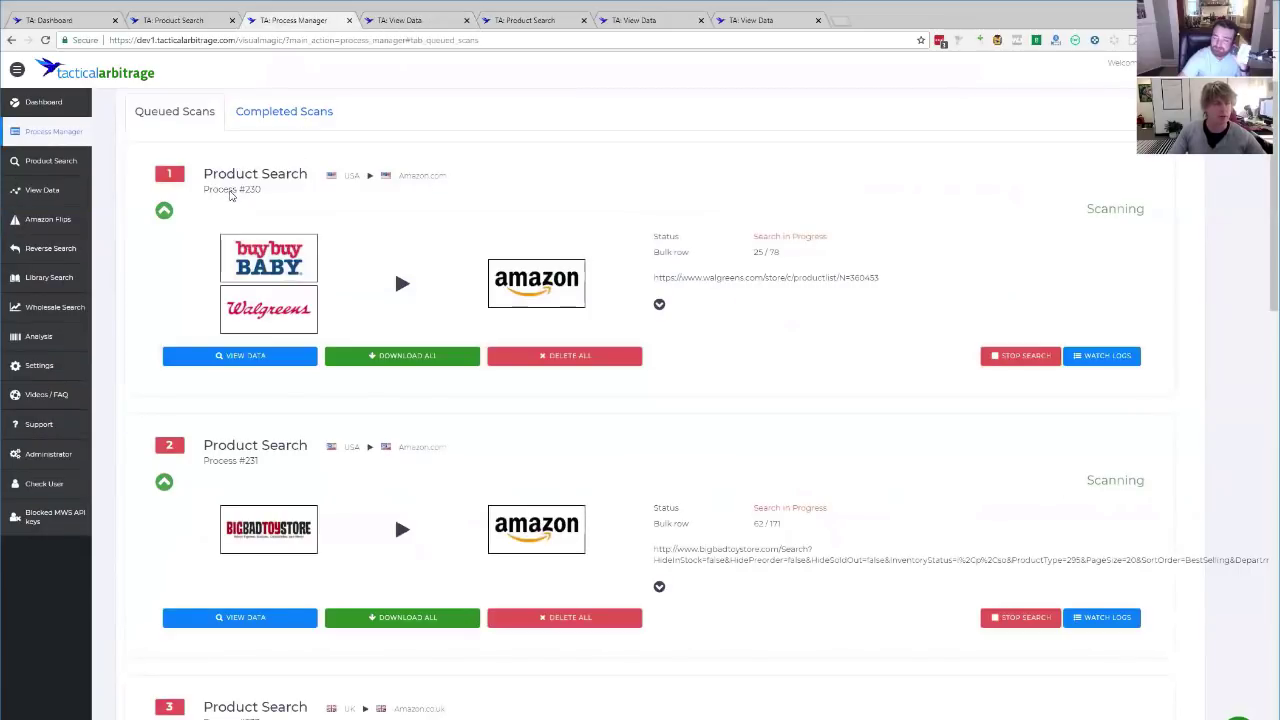
left_click(385, 21)
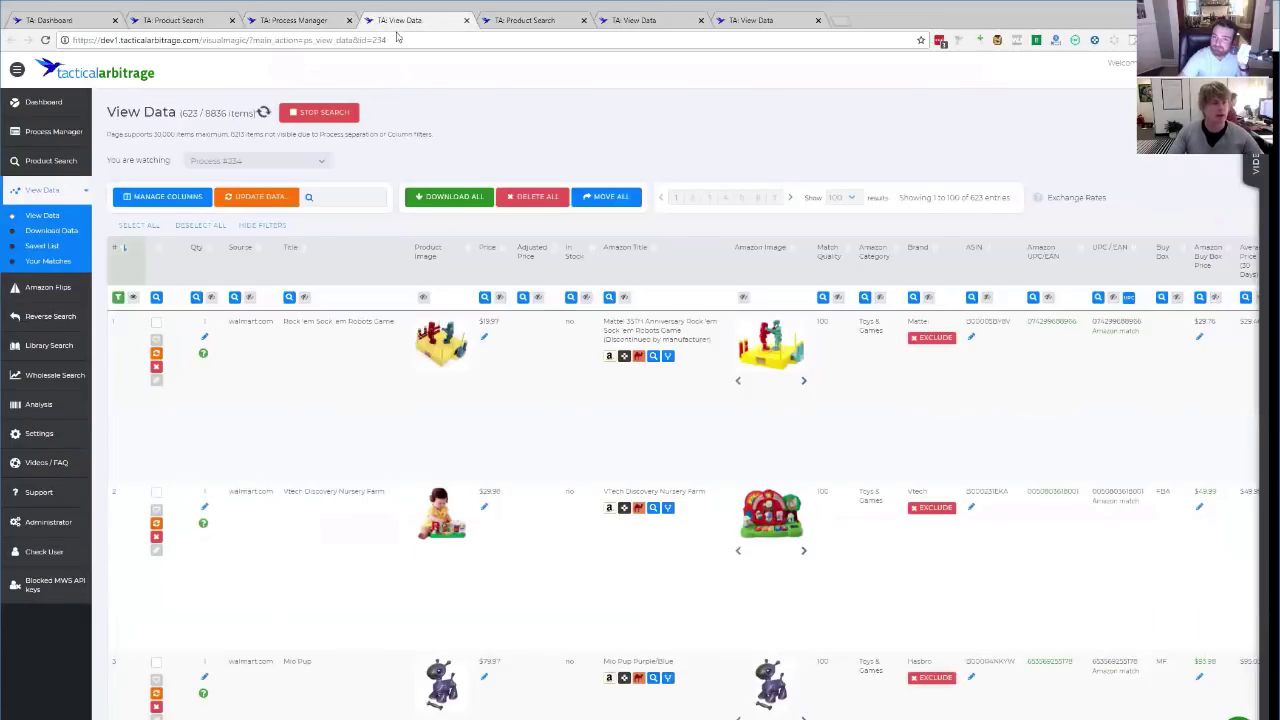
left_click(306, 161)
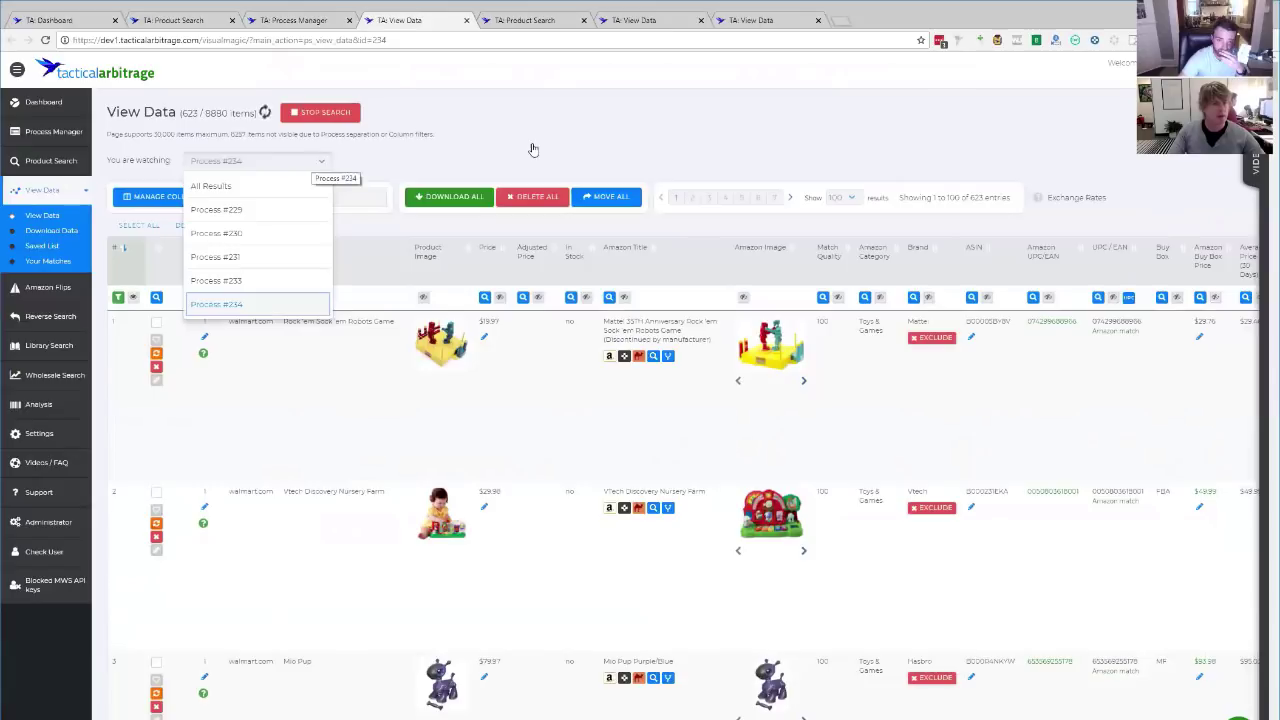
left_click(301, 21)
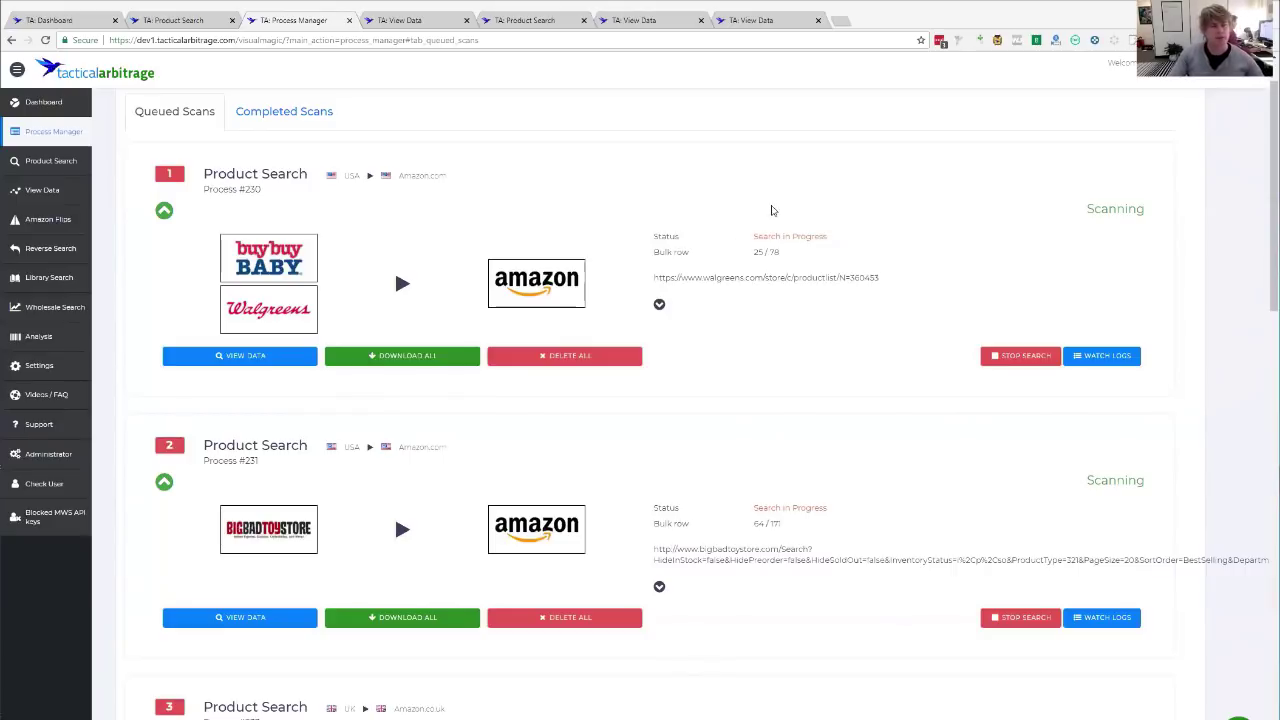
Reload Product Search via Process Manager to clear the source website and easy bulk categories.
left_click(180, 22)
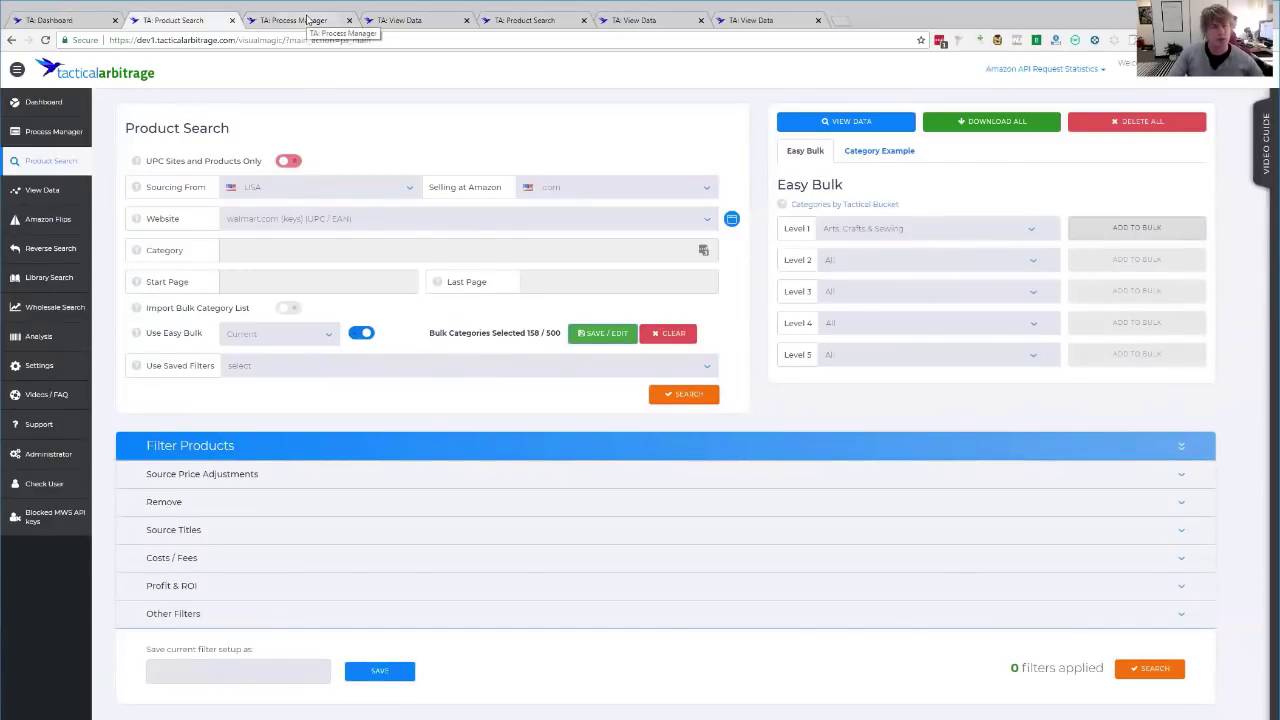
left_click(65, 139)
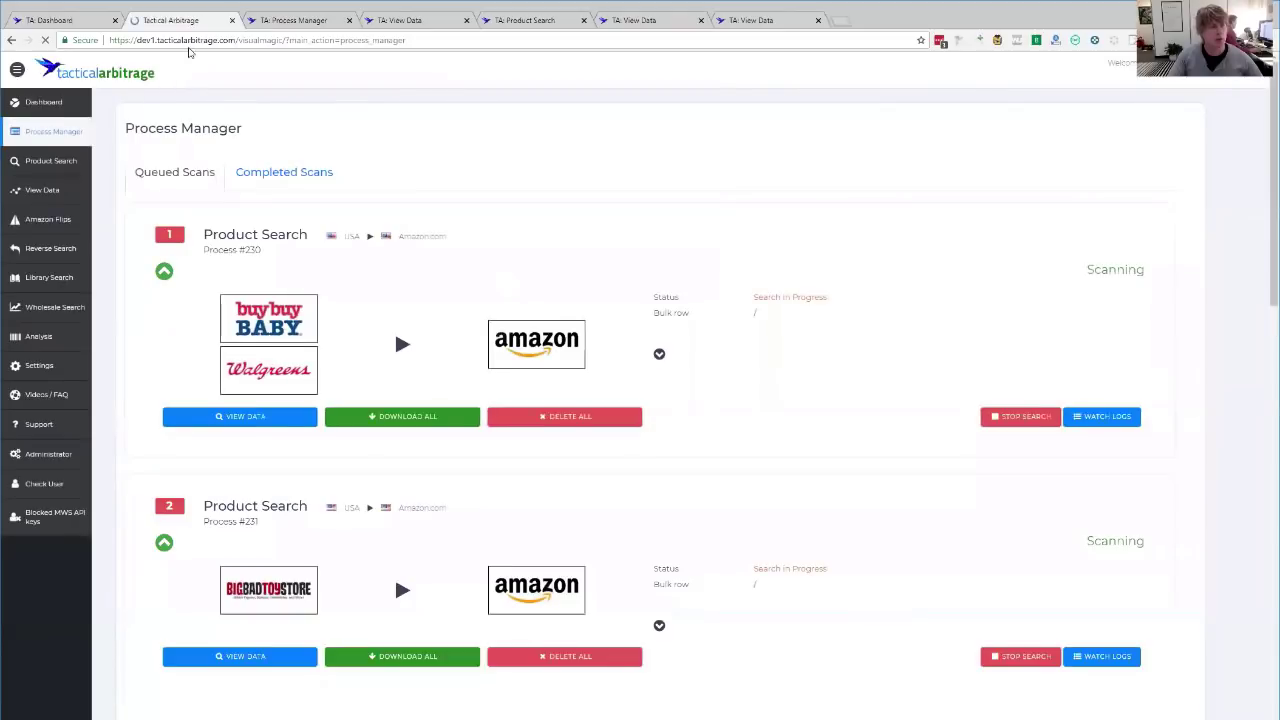
left_click(50, 161)
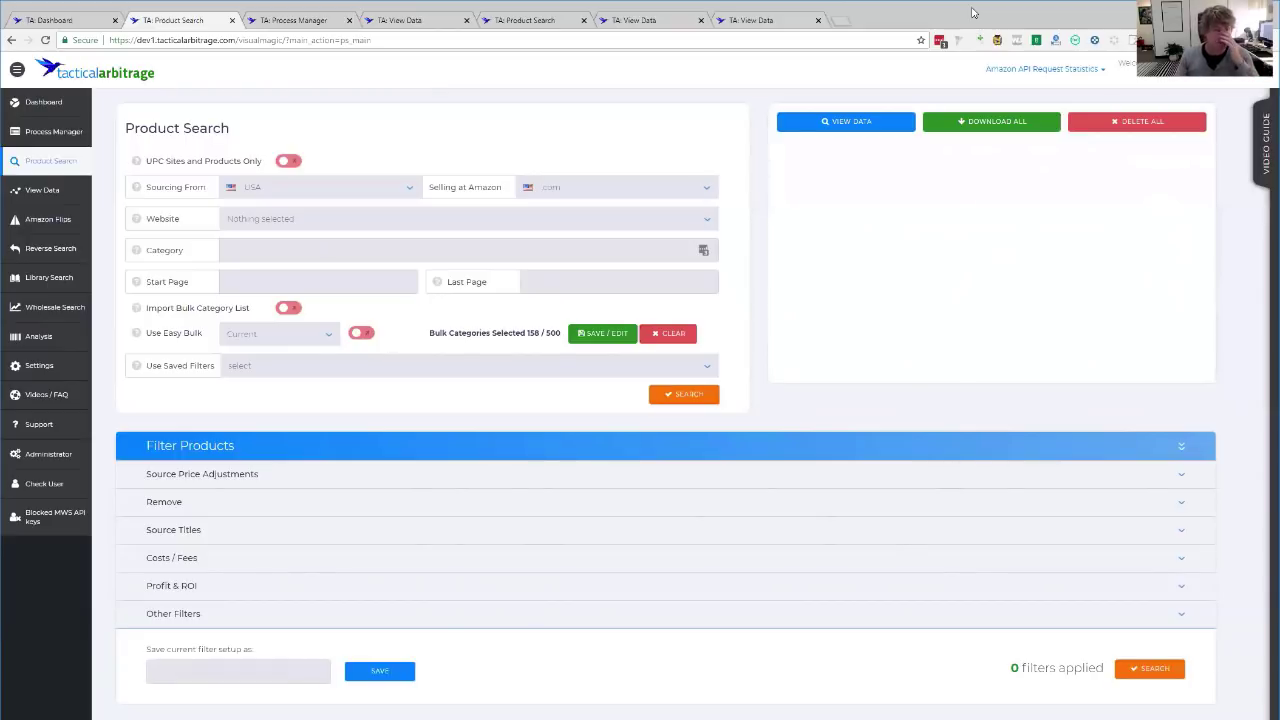
left_click(673, 224)
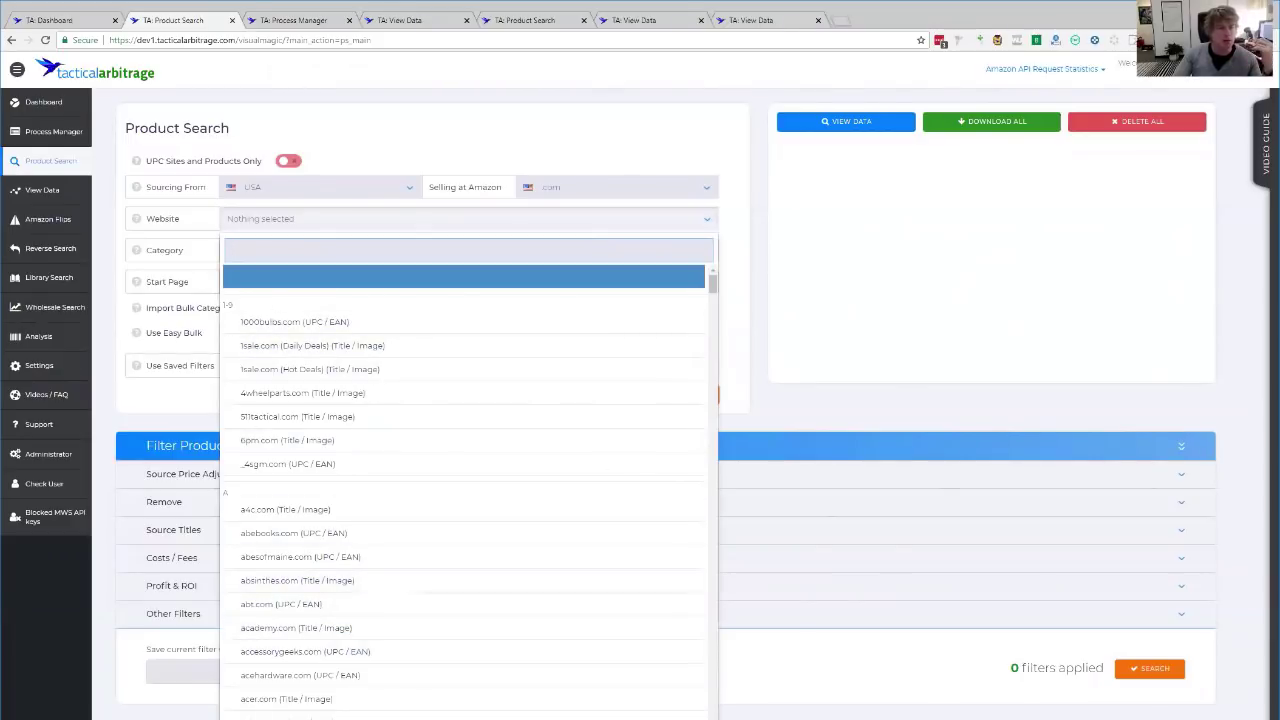
left_click(740, 187)
left_click(486, 222)
left_click(874, 318)
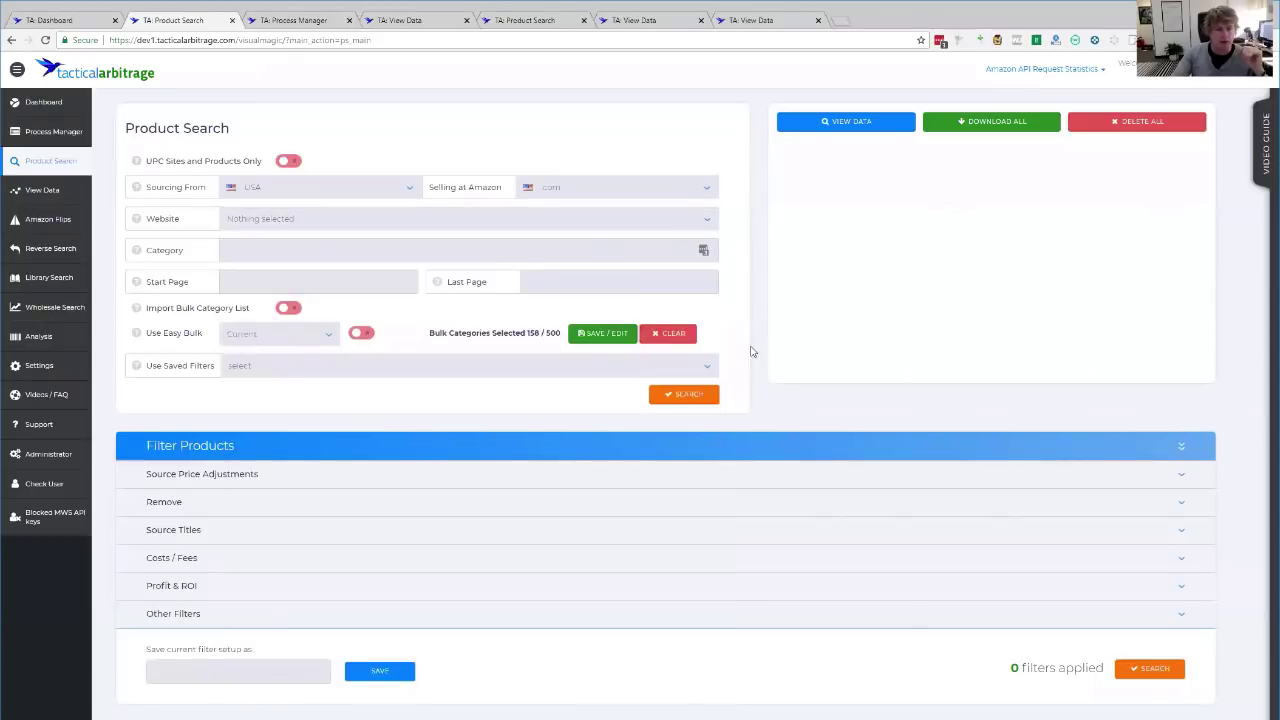
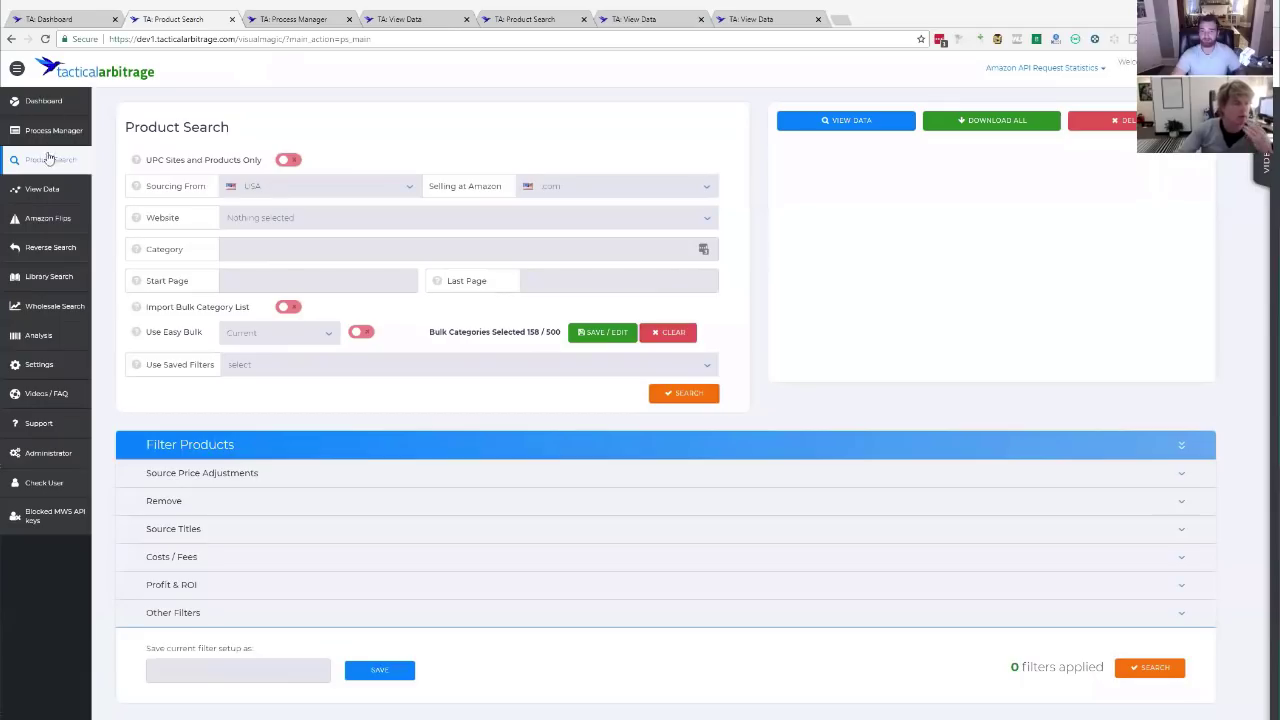
Open Reverse Product Search from the sidebar's Reverse Search menu and highlight the page title.
left_click(52, 249)
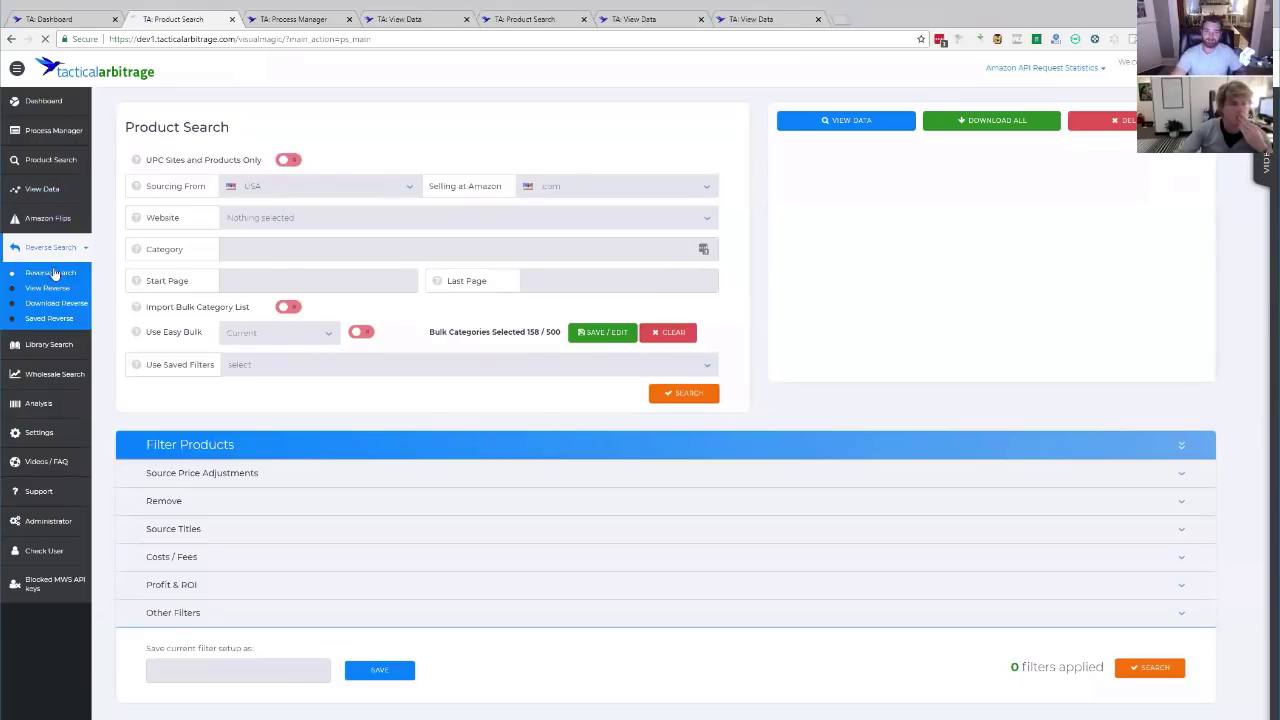
left_click(52, 273)
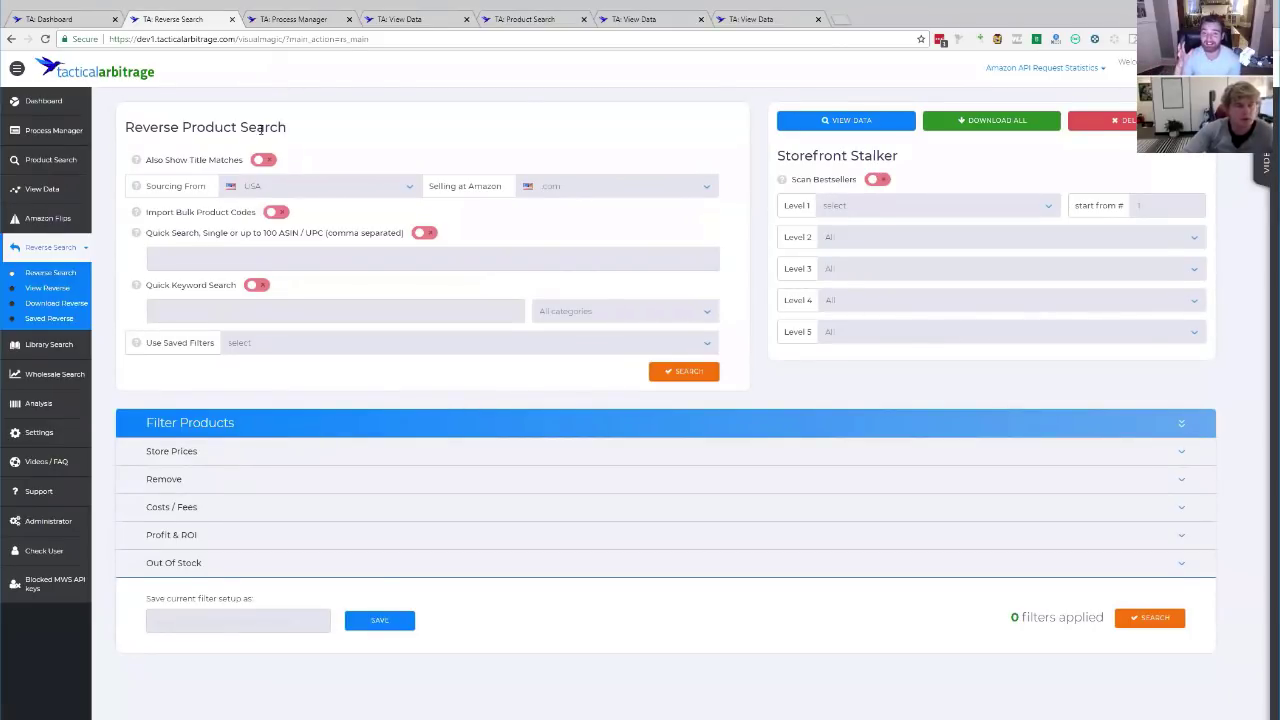
triple_click(169, 127)
left_click(330, 140)
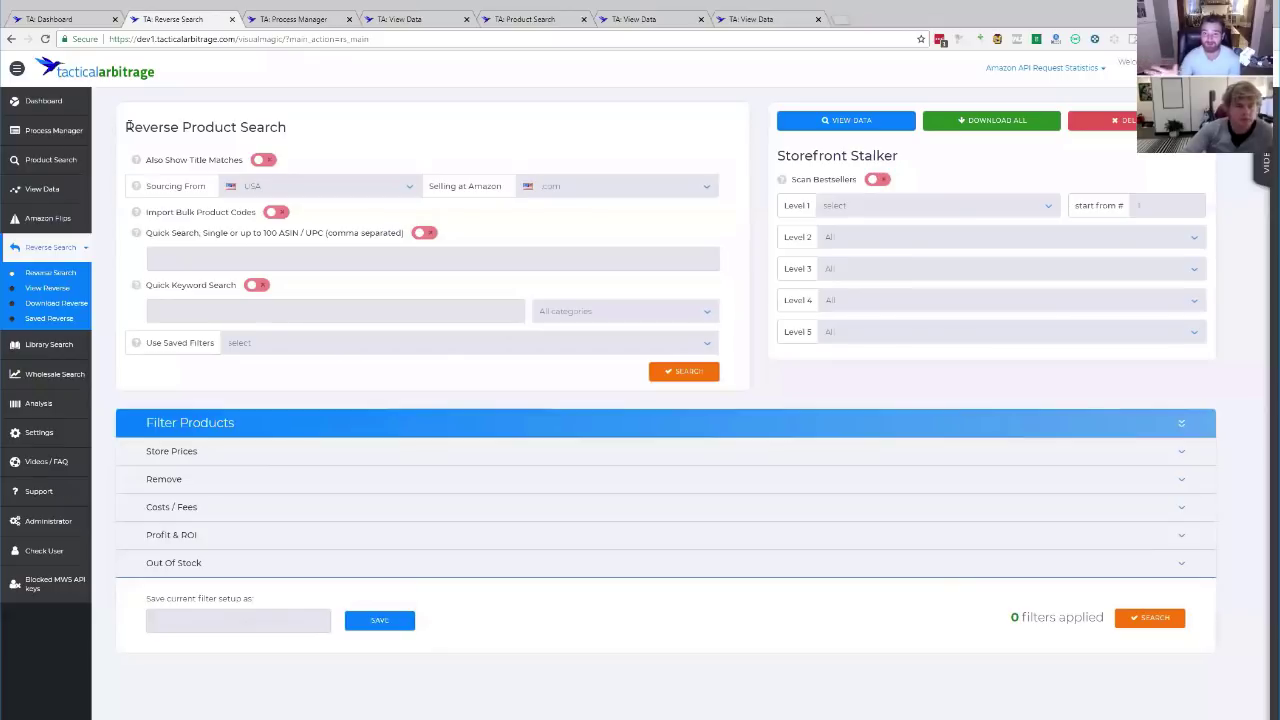
left_click_drag(127, 127, 286, 134)
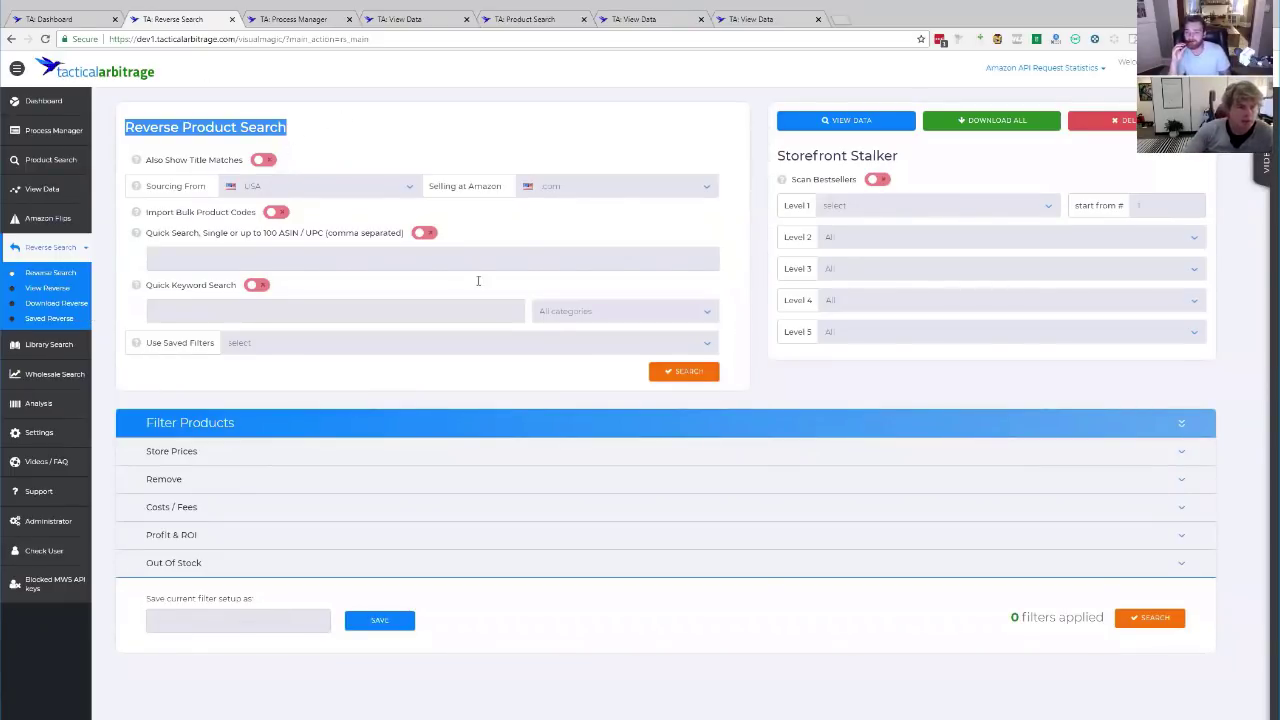
left_click(235, 310)
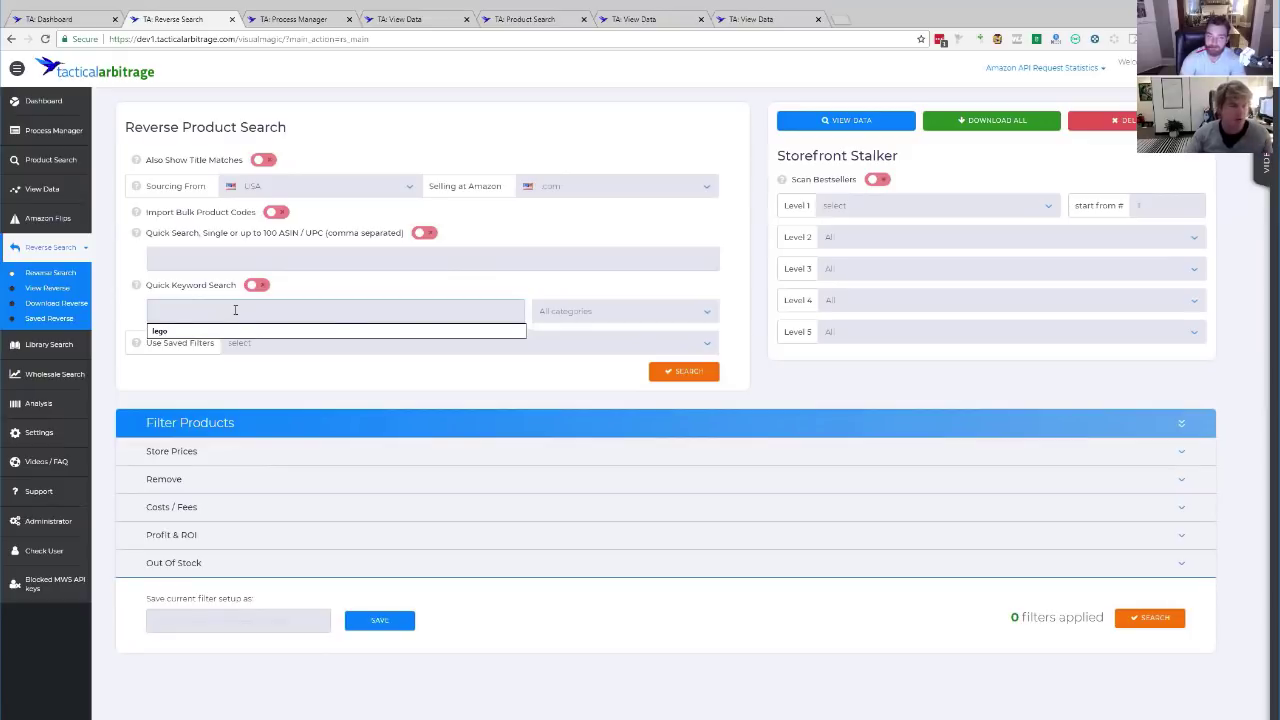
left_click(600, 295)
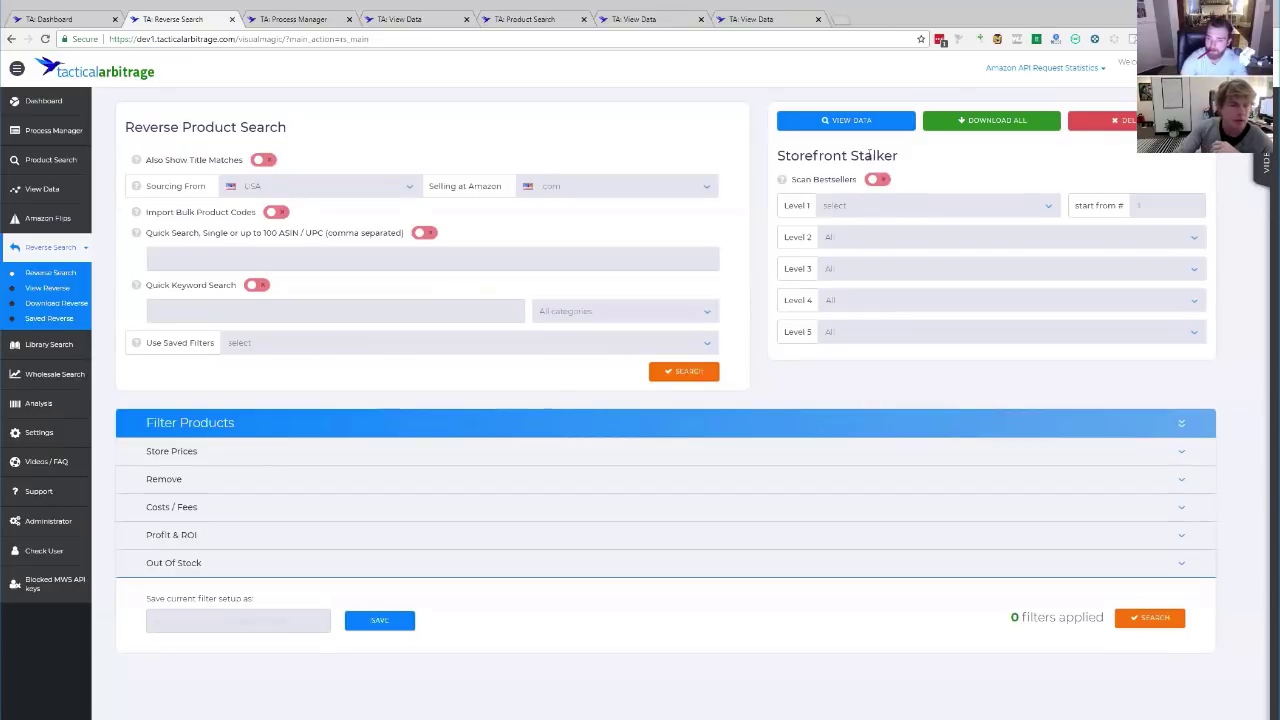
Launch a Storefront Stalker reverse search on Toys & Games bestsellers, then abort it with Stop Search.
left_click(938, 210)
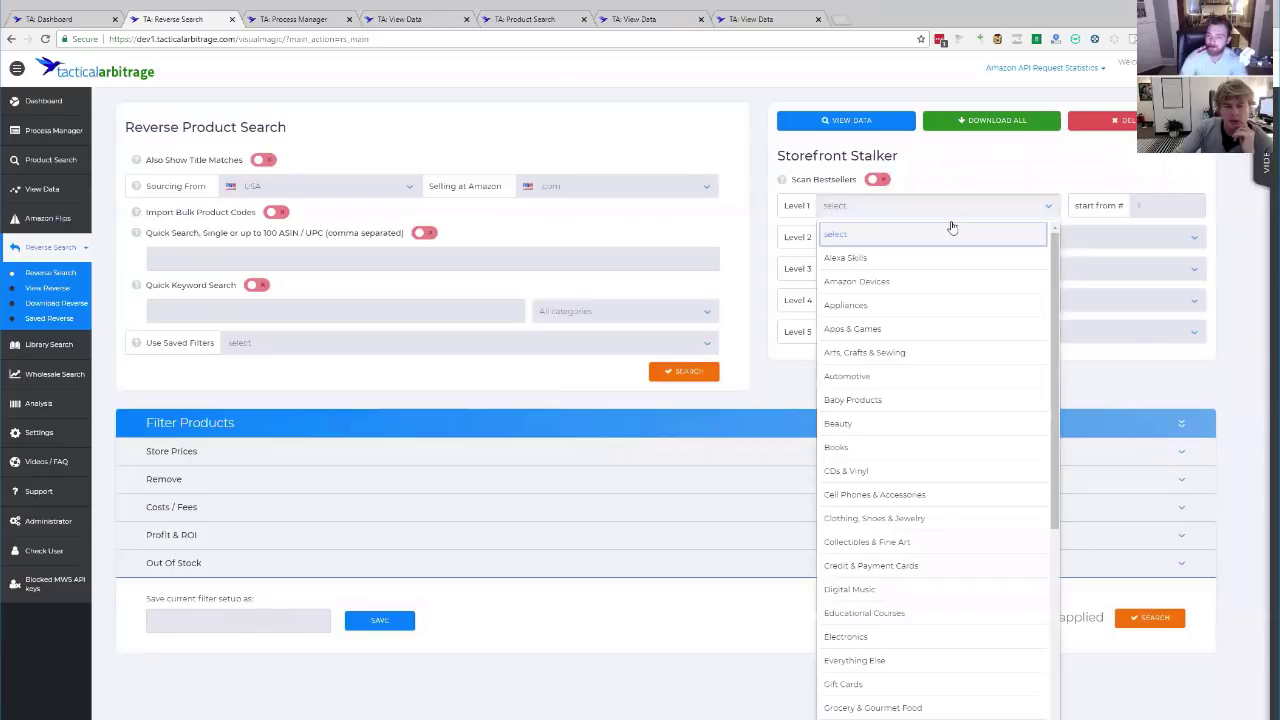
scroll(900, 466, "down", 5)
left_click(900, 680)
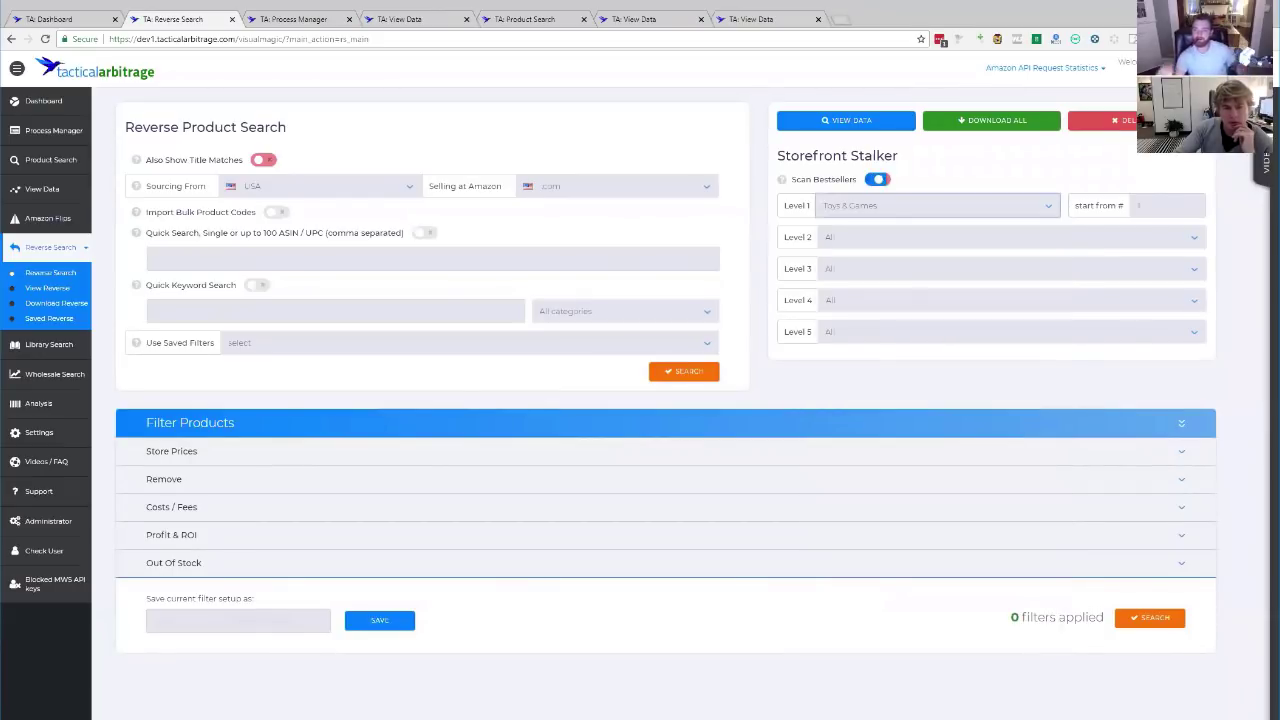
left_click(700, 372)
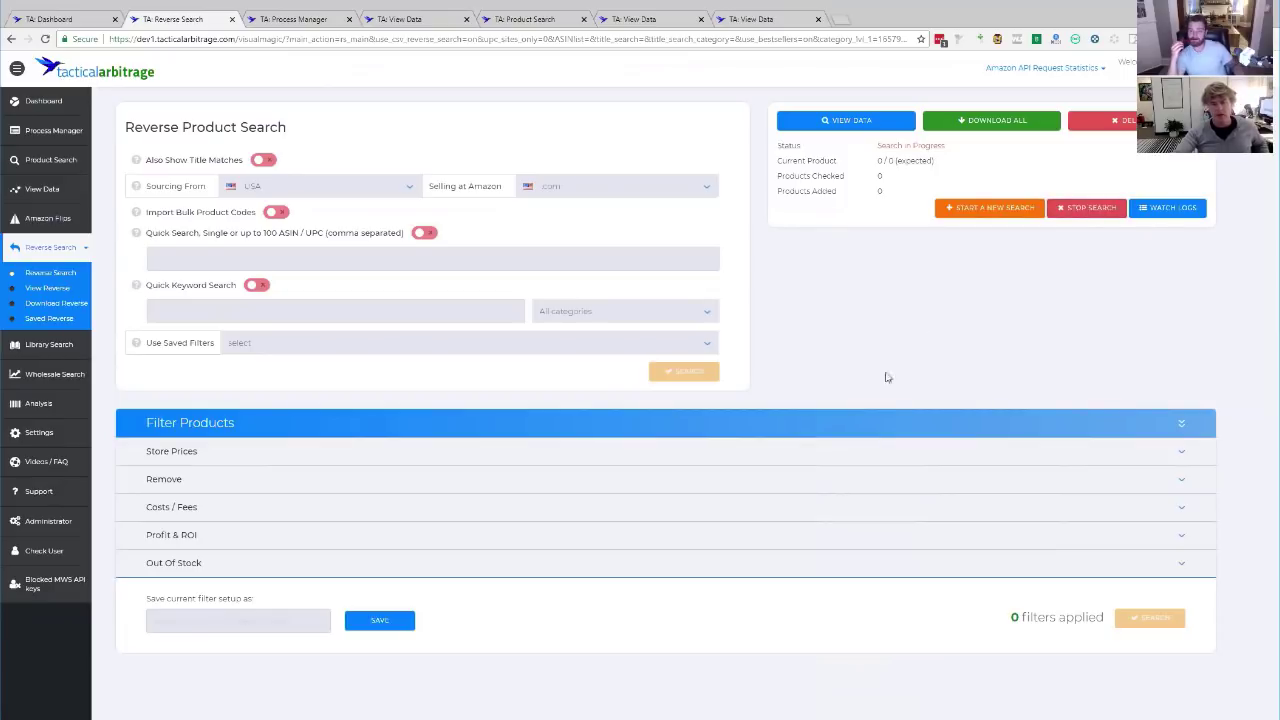
left_click(1087, 207)
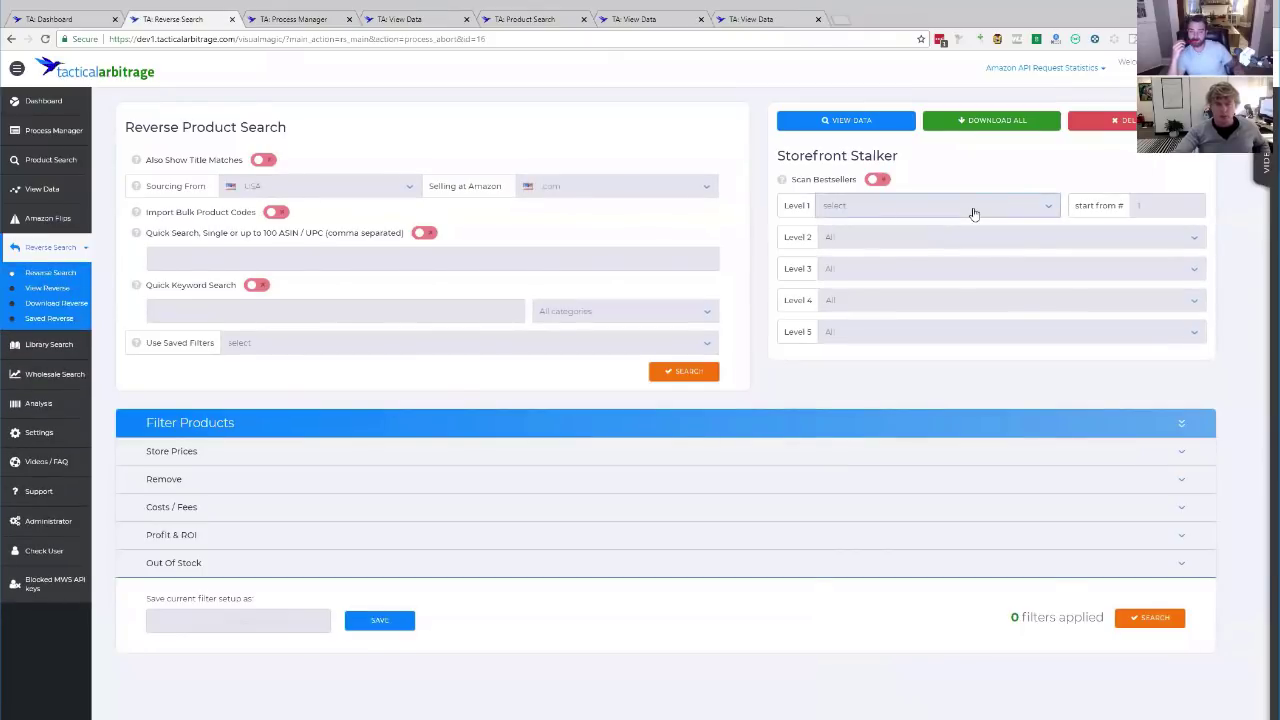
Search Toys & Games > Categories > Action Figures & Statues bestsellers in reverse search.
left_click(971, 207)
scroll(935, 470, "down", 5)
left_click(870, 680)
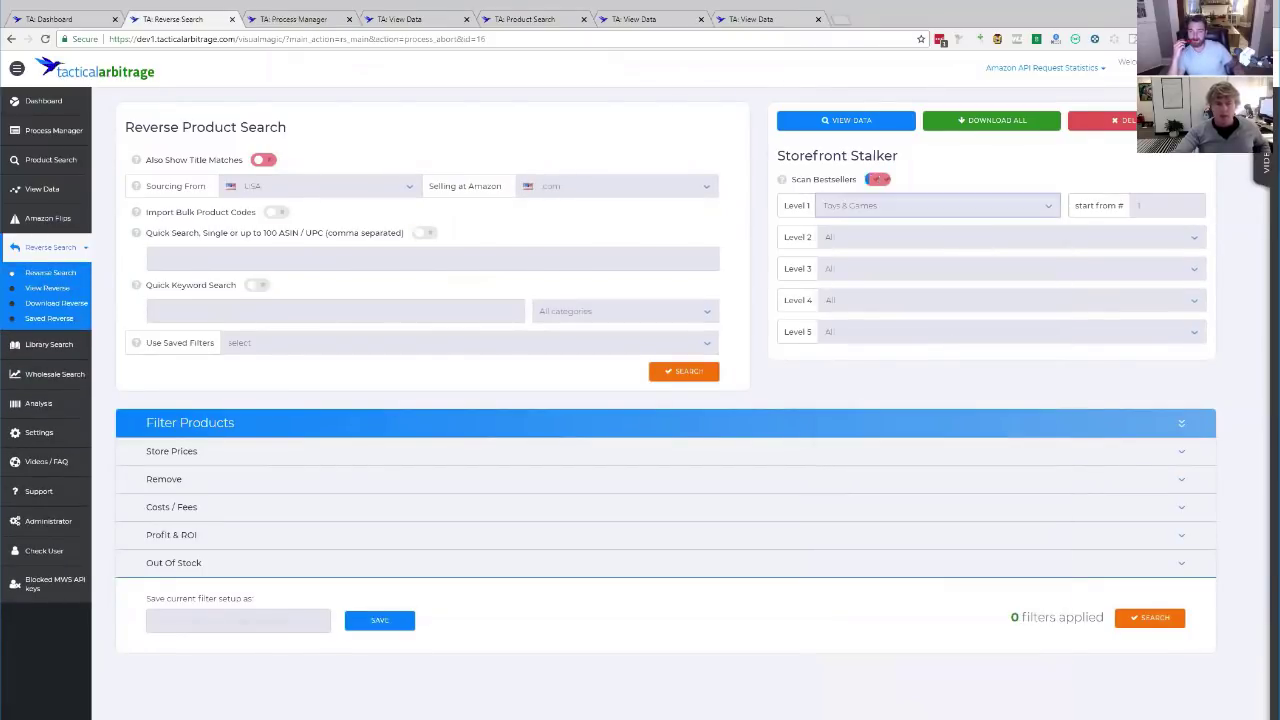
left_click(873, 237)
left_click(866, 289)
left_click(868, 268)
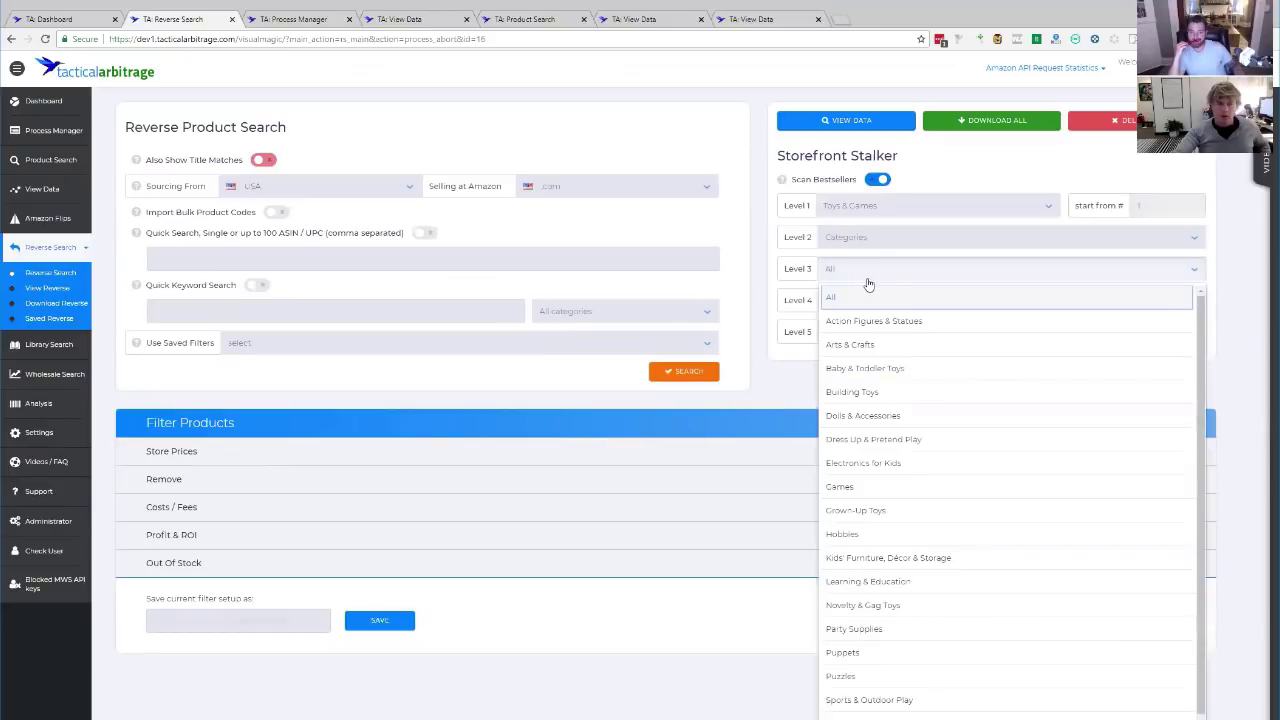
left_click(870, 324)
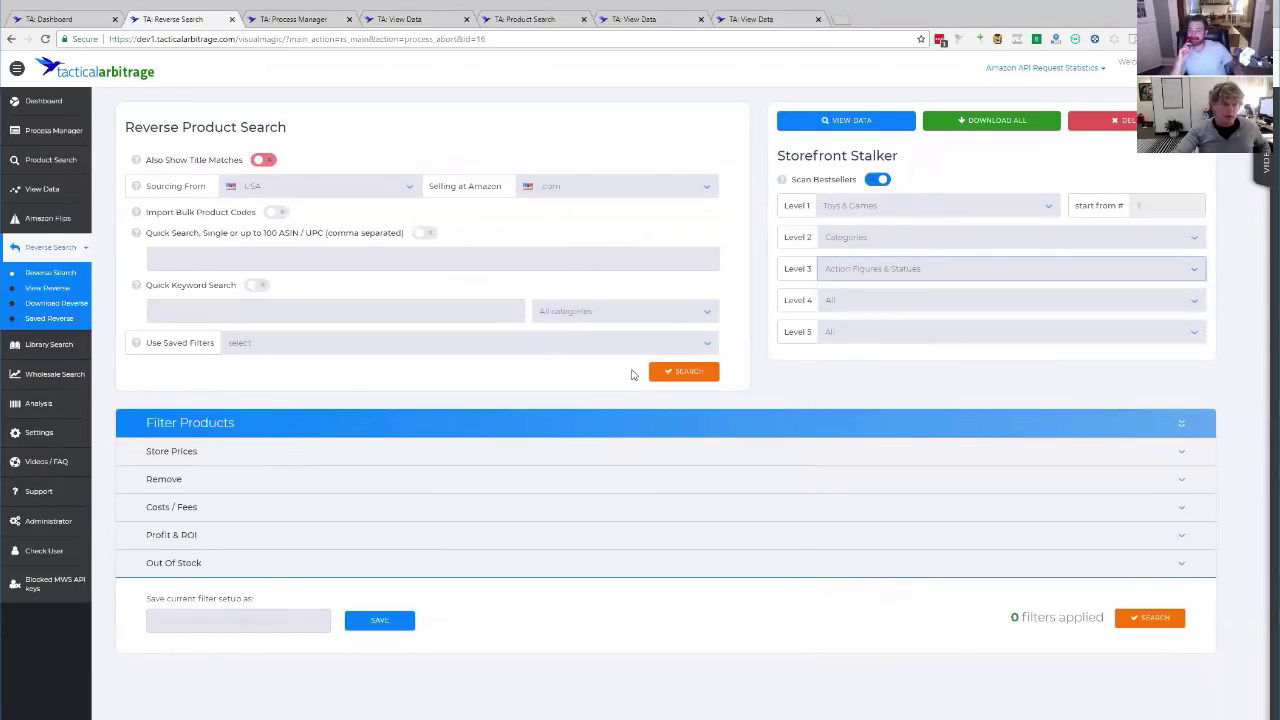
left_click(689, 372)
left_click(680, 372)
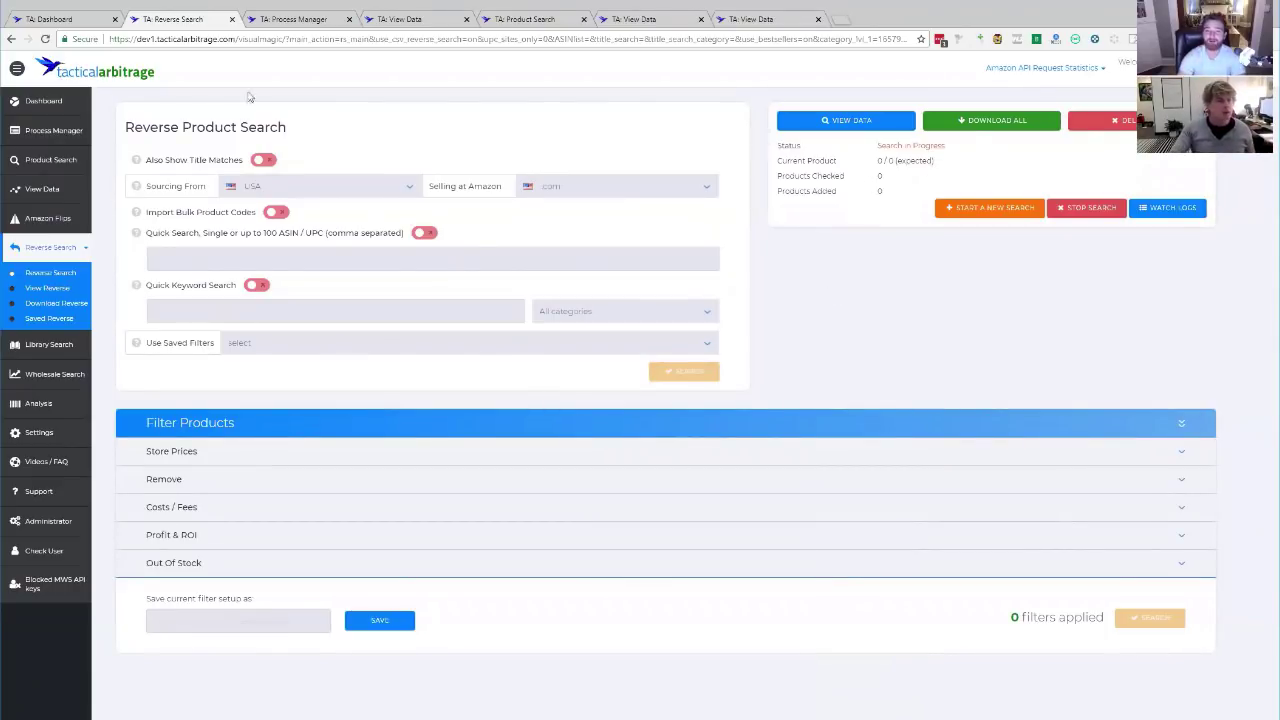
Switch to the TA: Process Manager tab and scroll Queued Scans down to the Reverse Search entries.
left_click(305, 20)
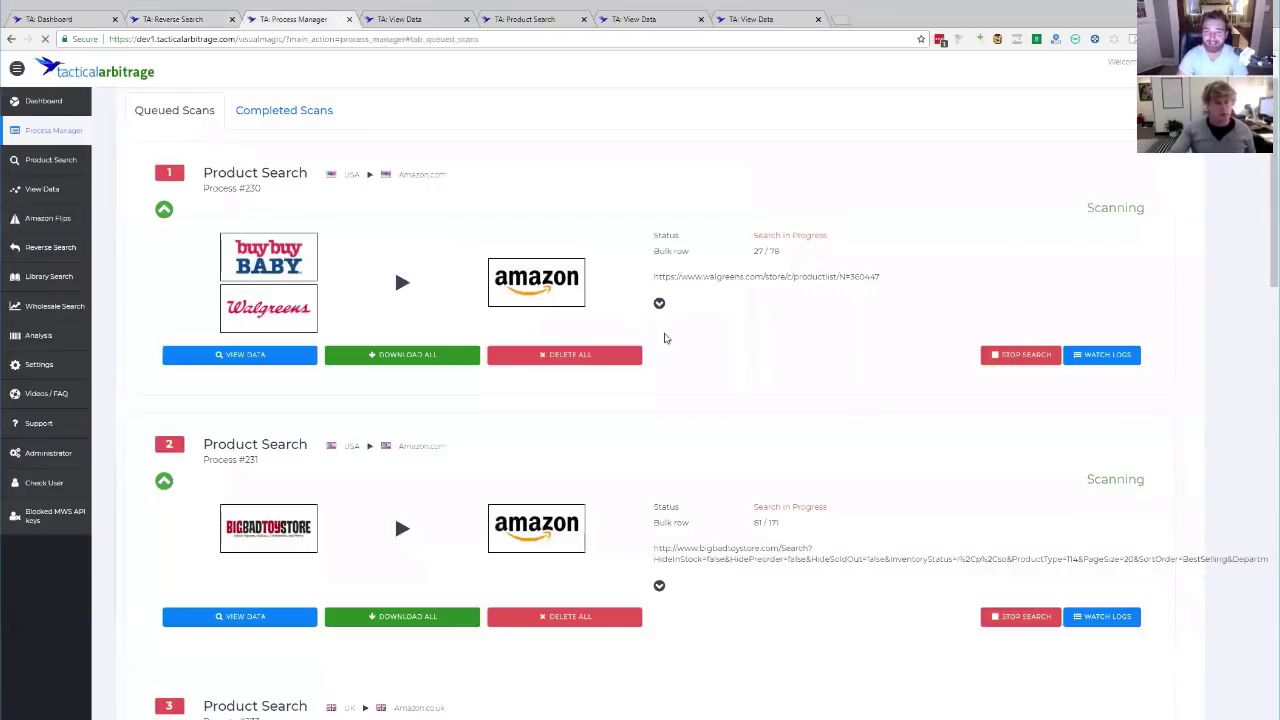
scroll(441, 260, "down", 5)
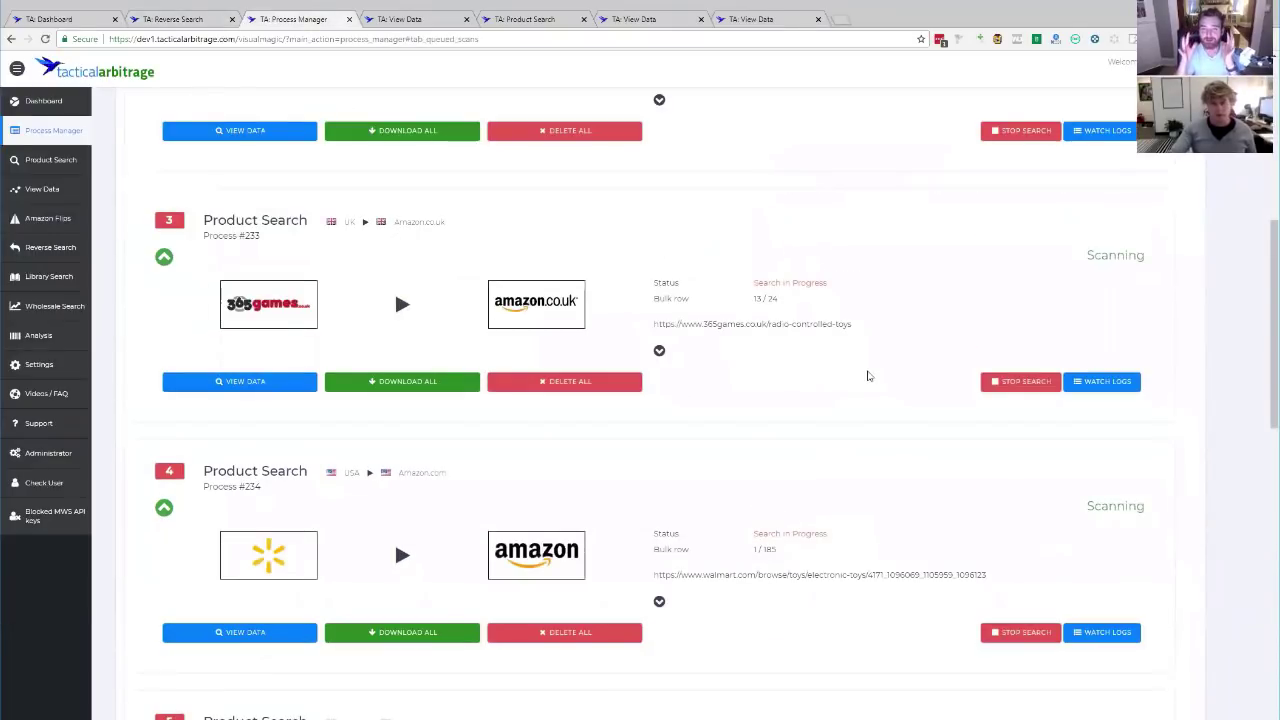
scroll(943, 435, "down", 4)
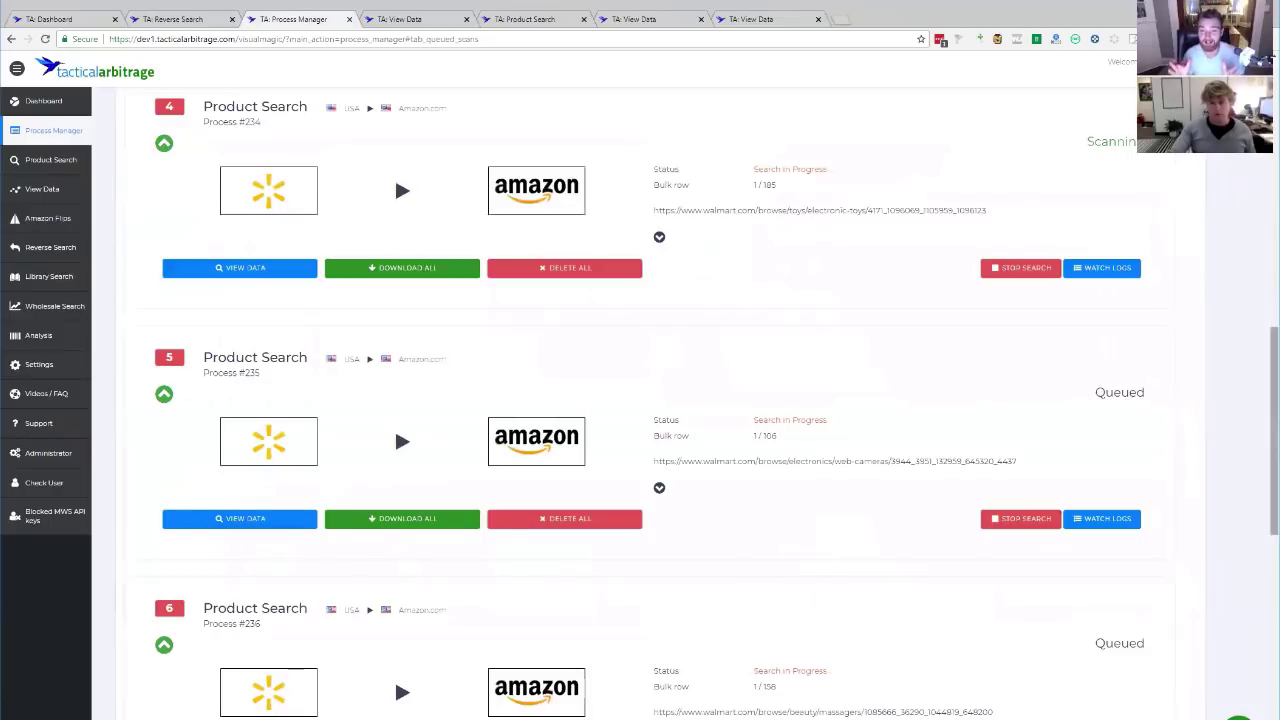
scroll(394, 319, "down", 5)
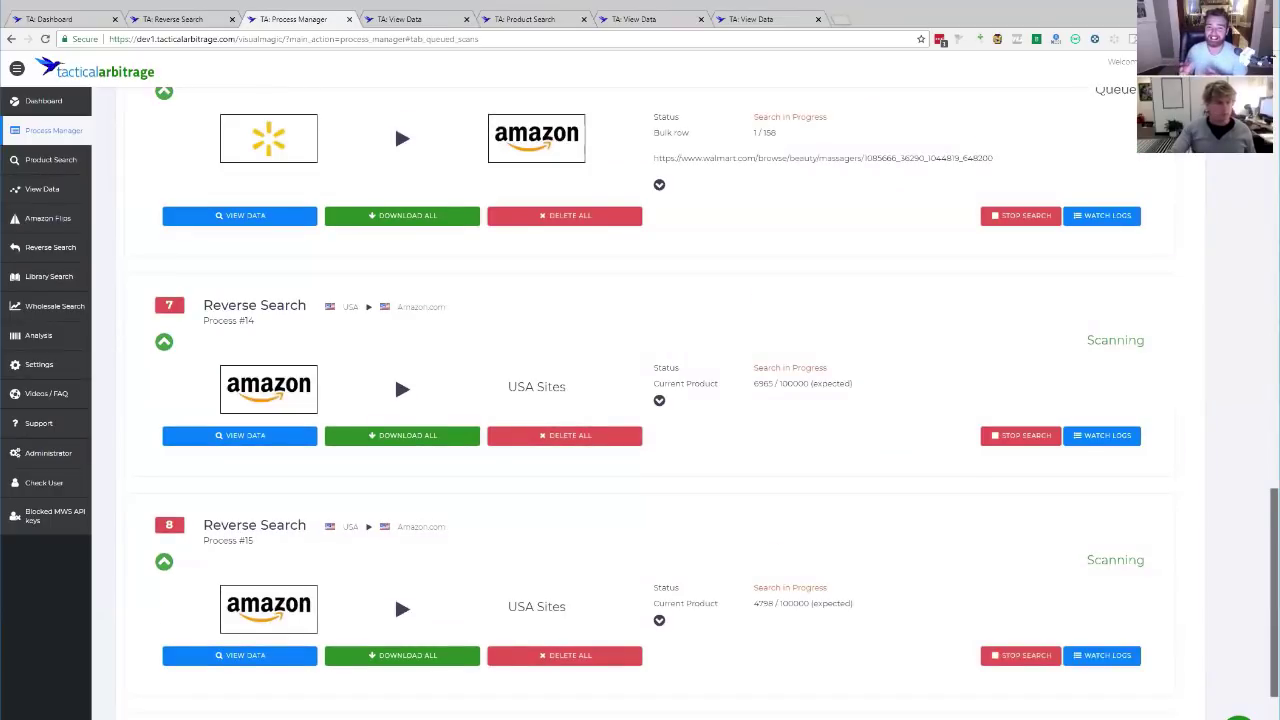
scroll(394, 181, "down", 2)
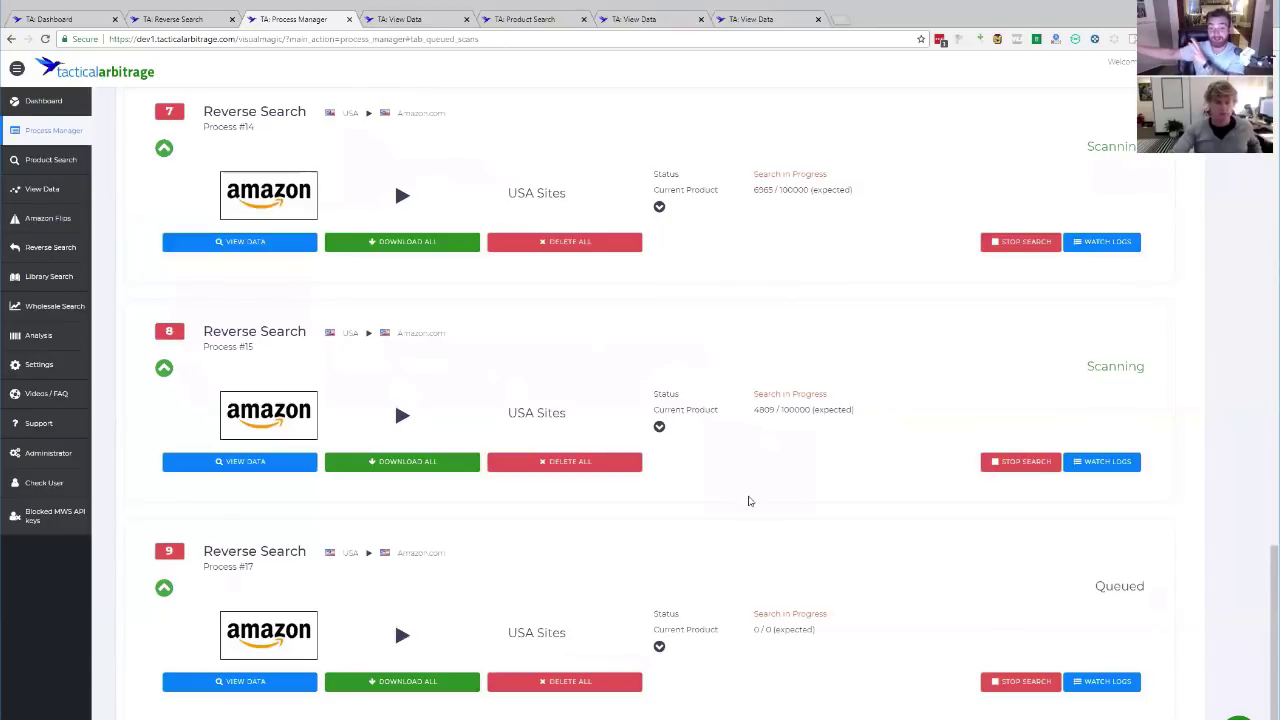
left_click(415, 19)
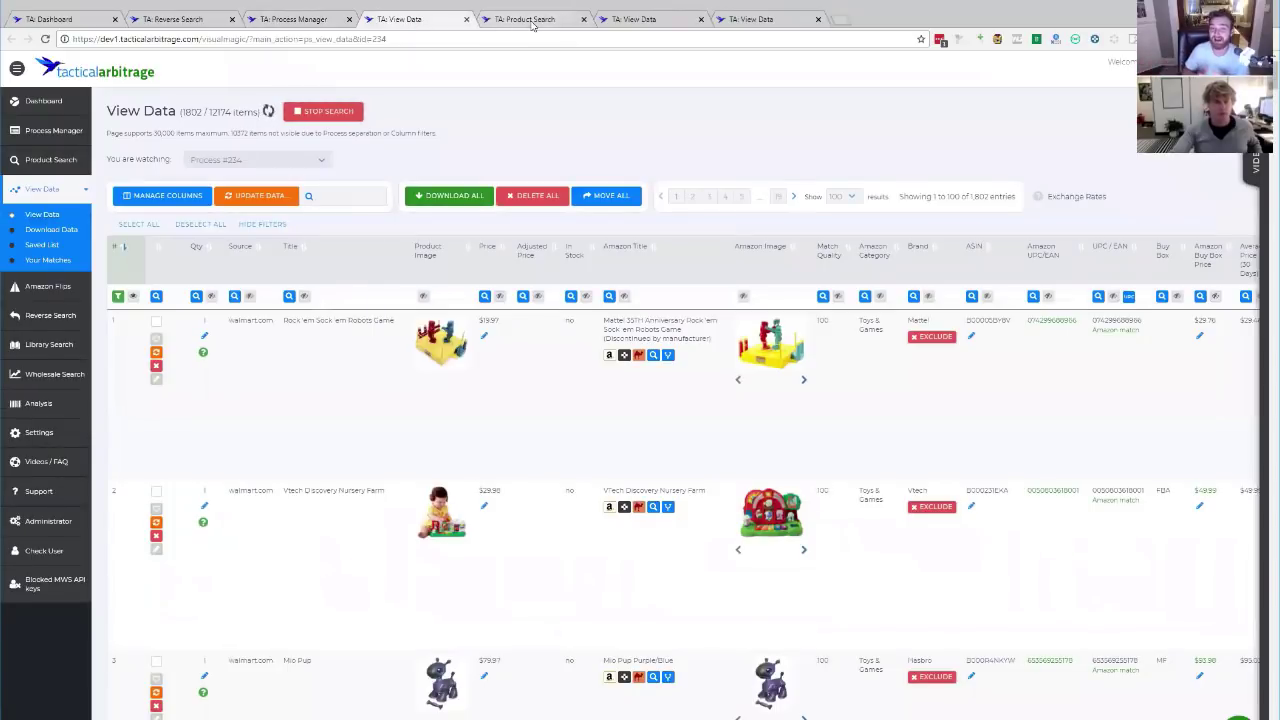
left_click(515, 19)
left_click(180, 26)
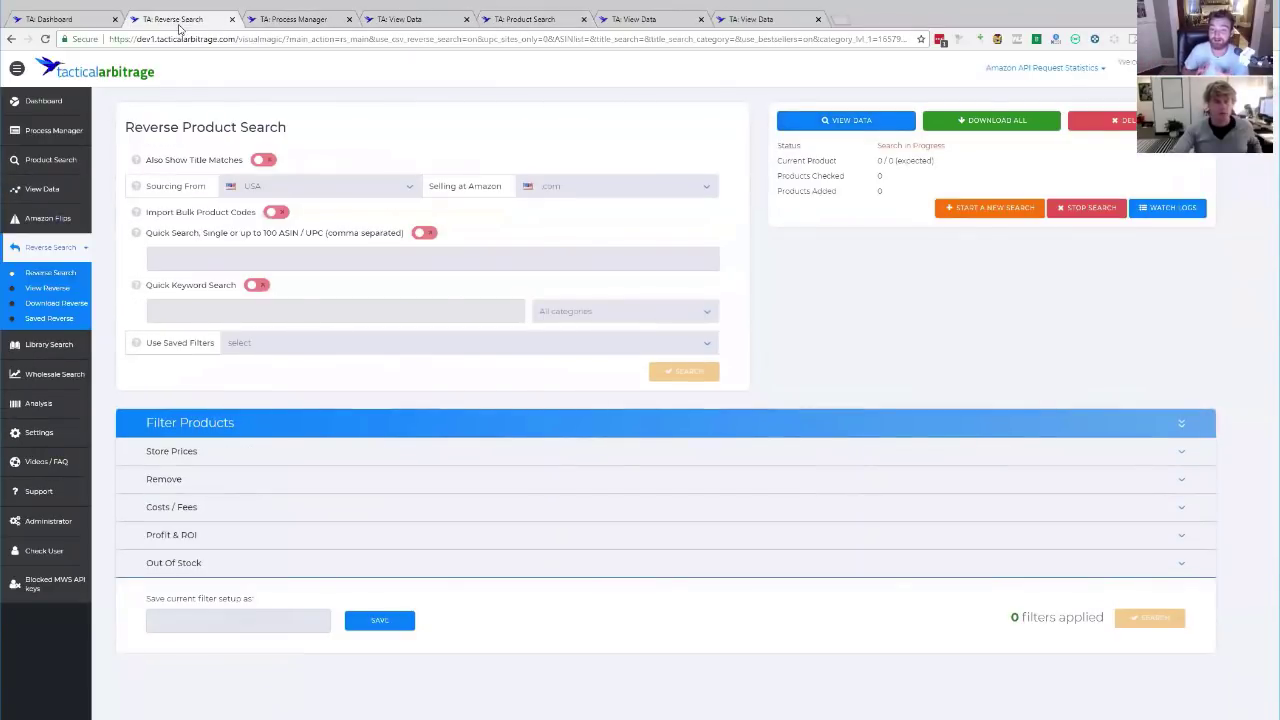
left_click(286, 22)
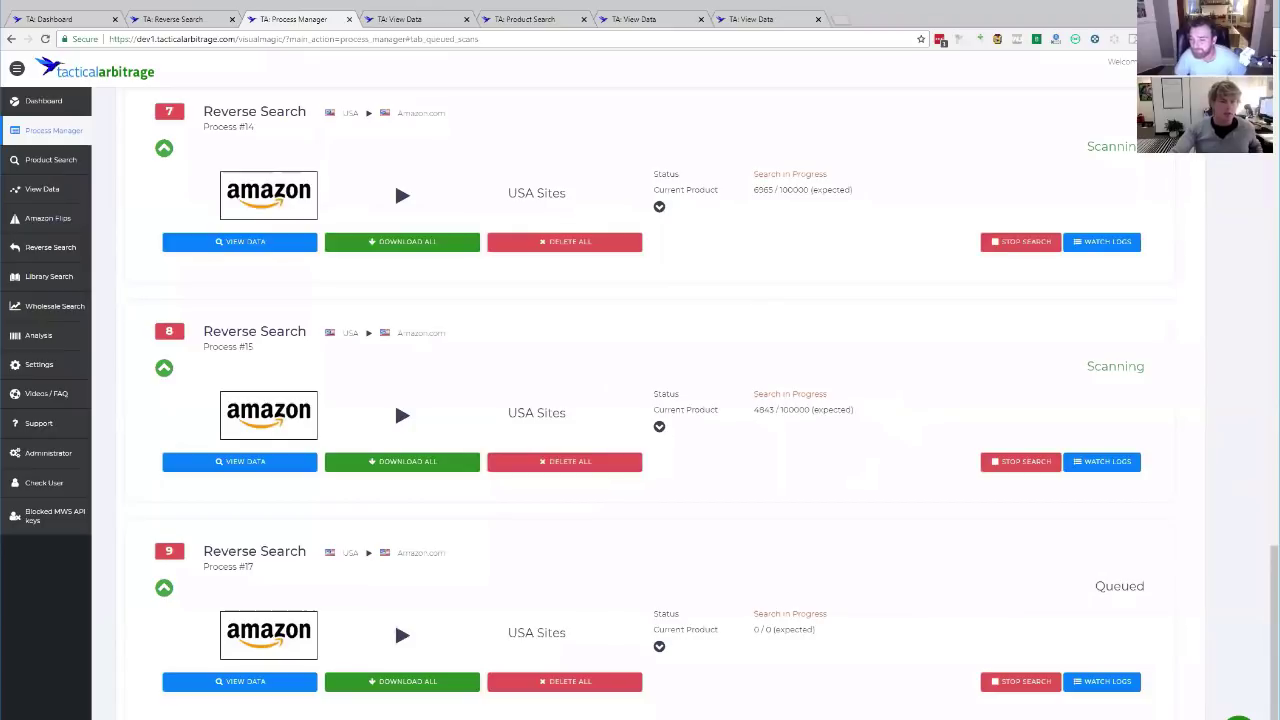
scroll(394, 295, "up", 7)
scroll(394, 271, "up", 10)
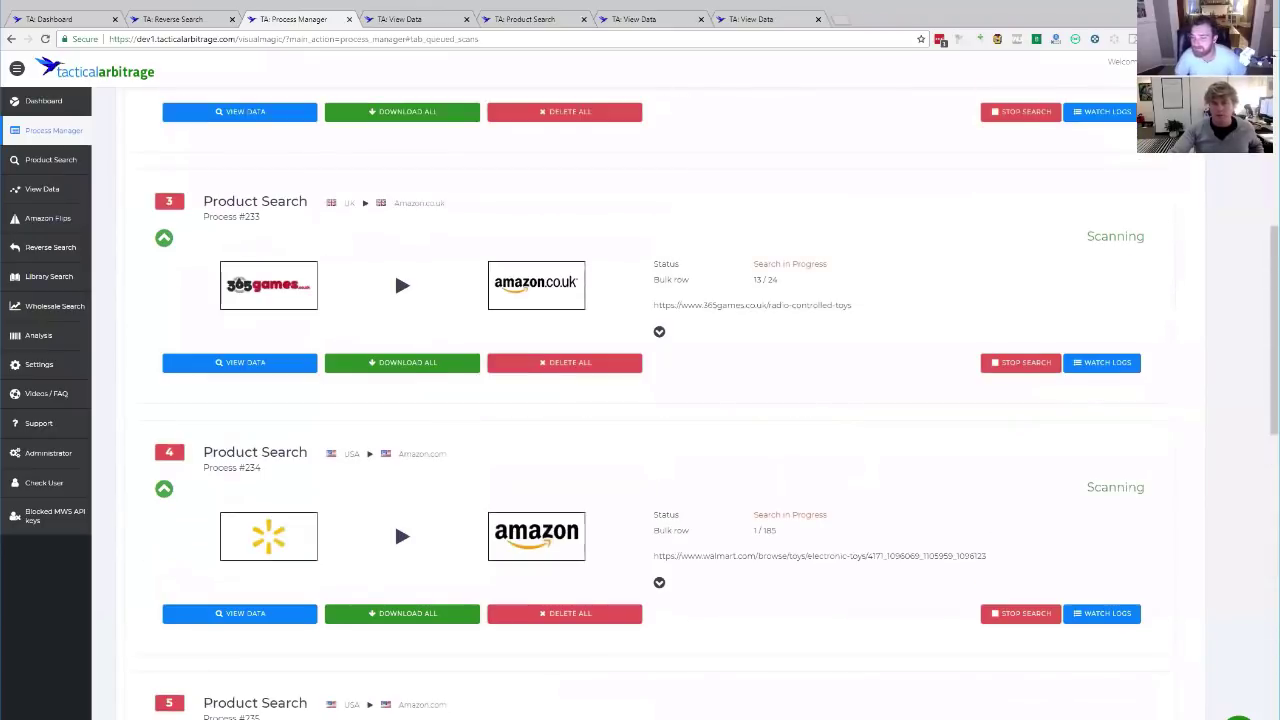
scroll(394, 472, "down", 4)
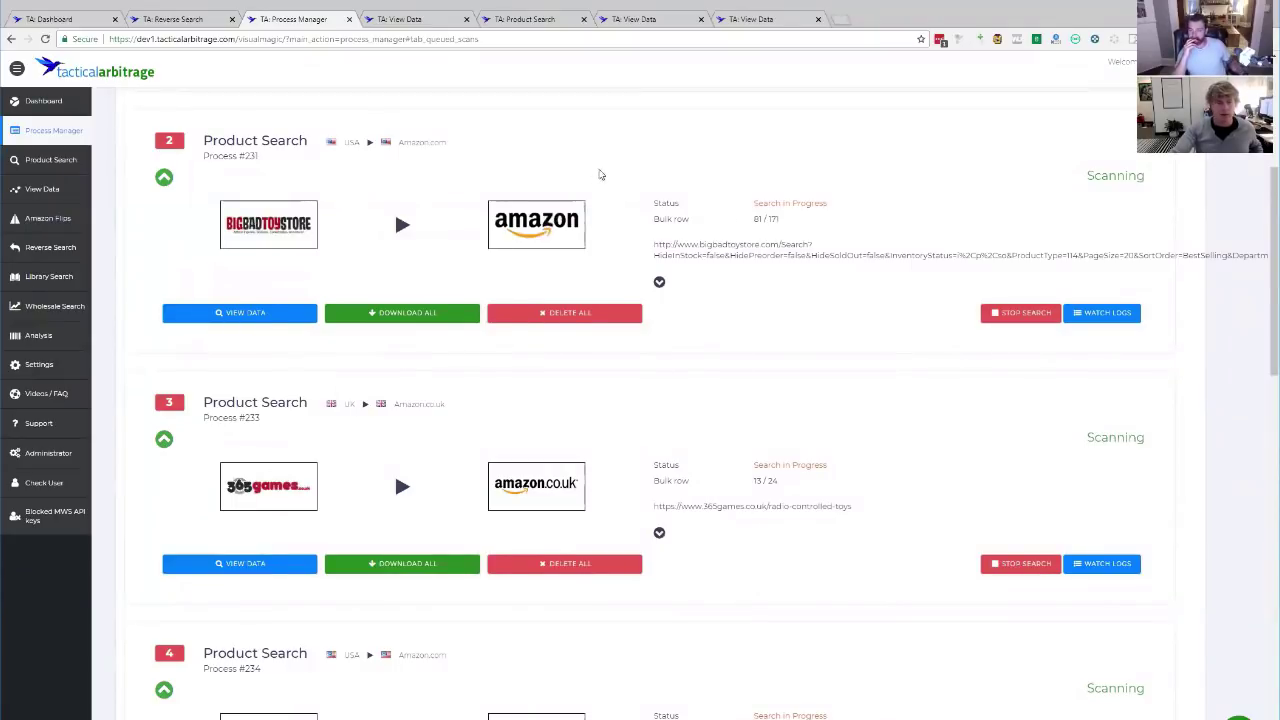
scroll(634, 179, "down", 5)
scroll(634, 179, "down", 8)
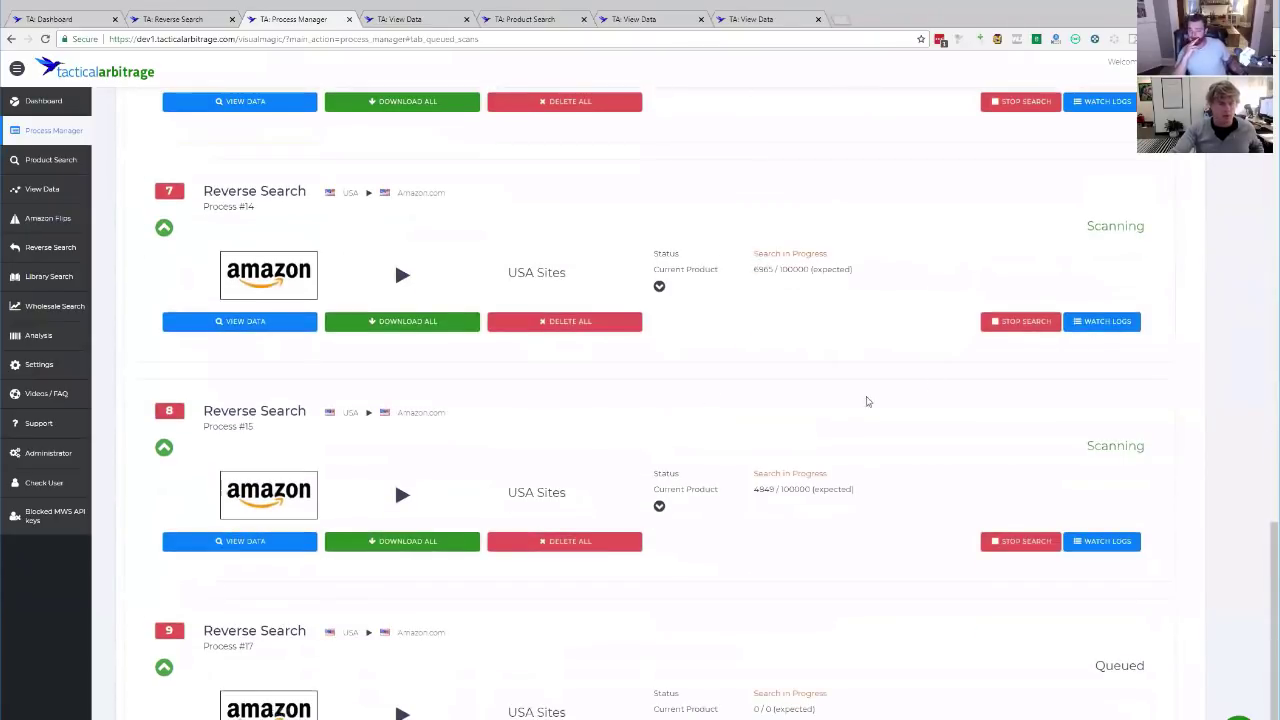
scroll(915, 416, "down", 1)
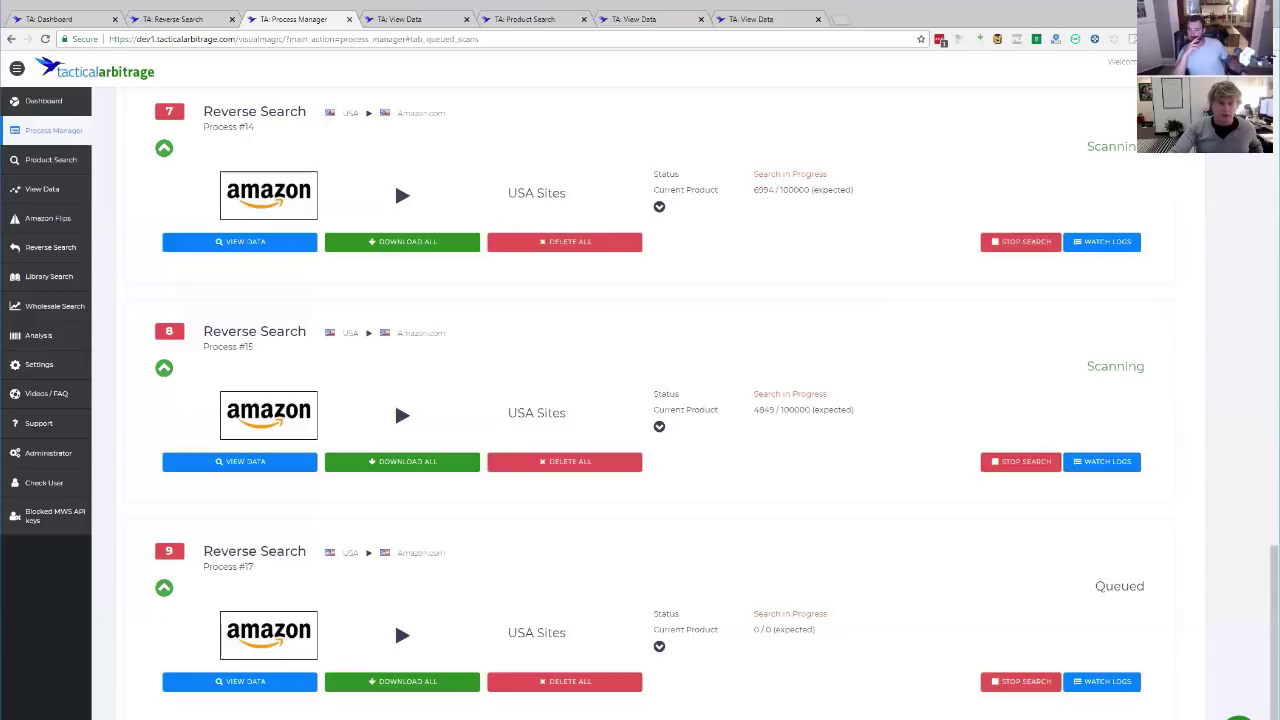
Stop reverse search processes #15 and #14, confirming STOP for each.
left_click(1020, 461)
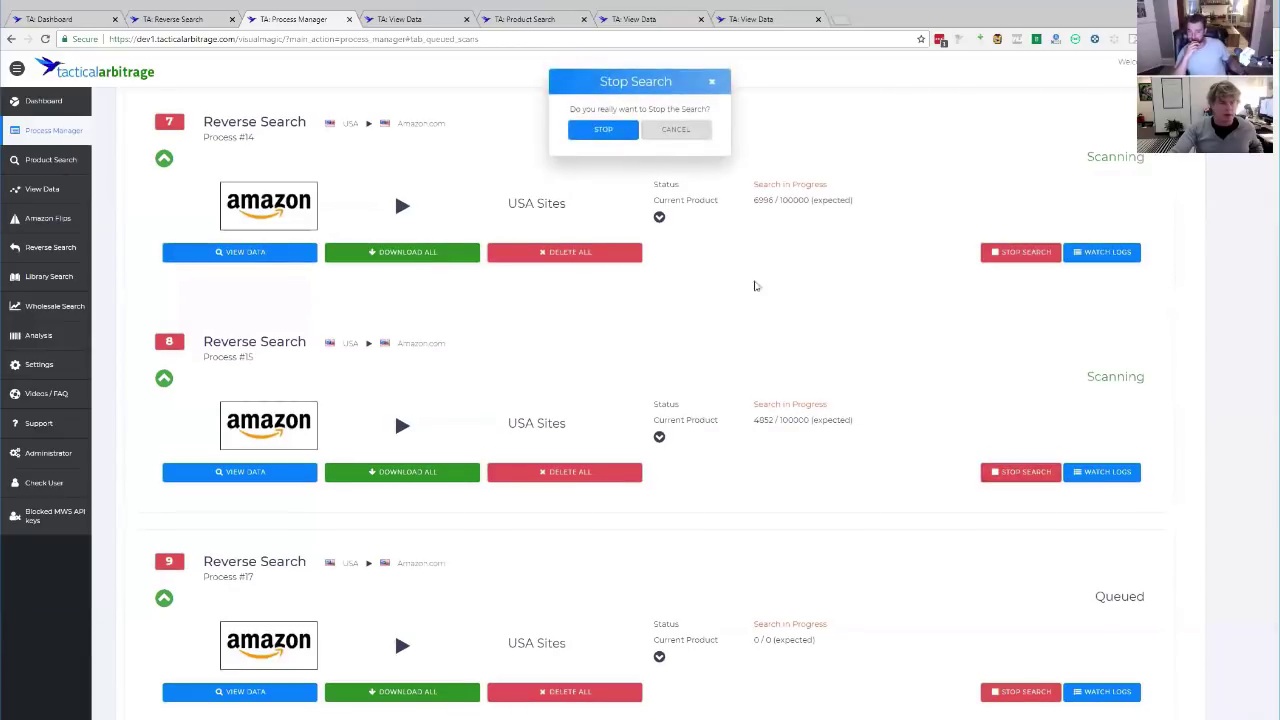
left_click(603, 129)
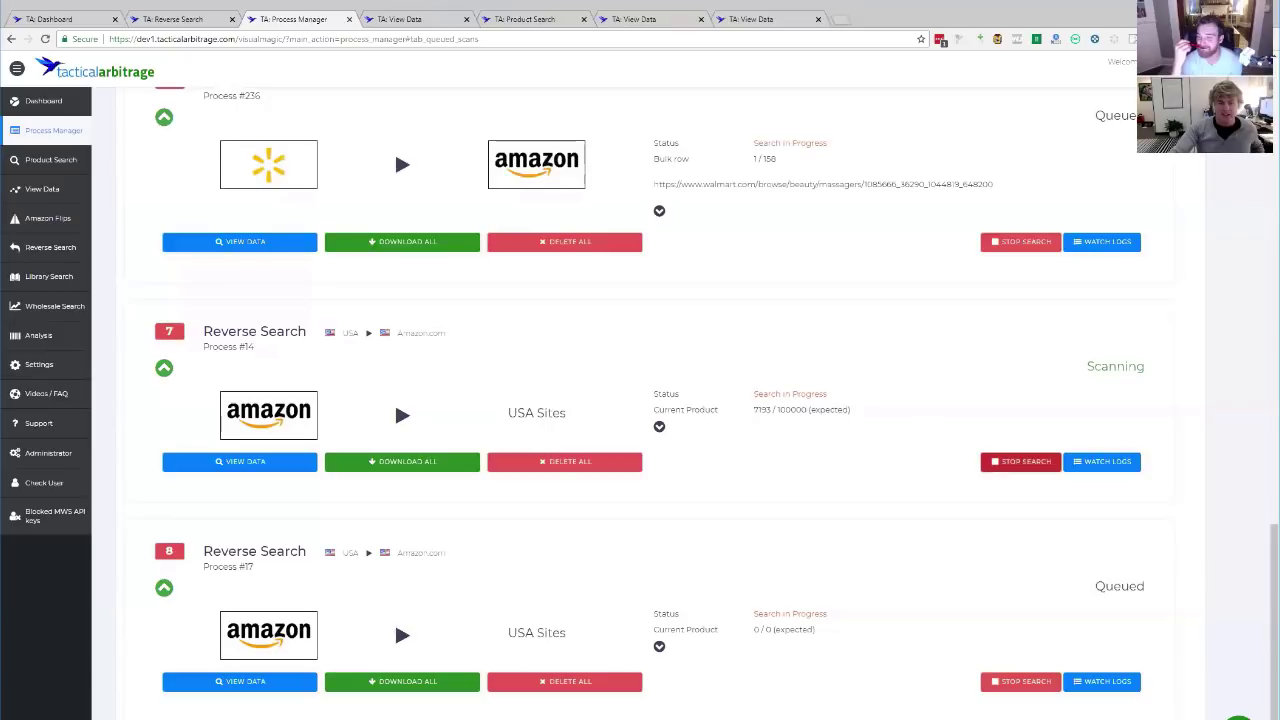
left_click(1020, 461)
left_click(603, 127)
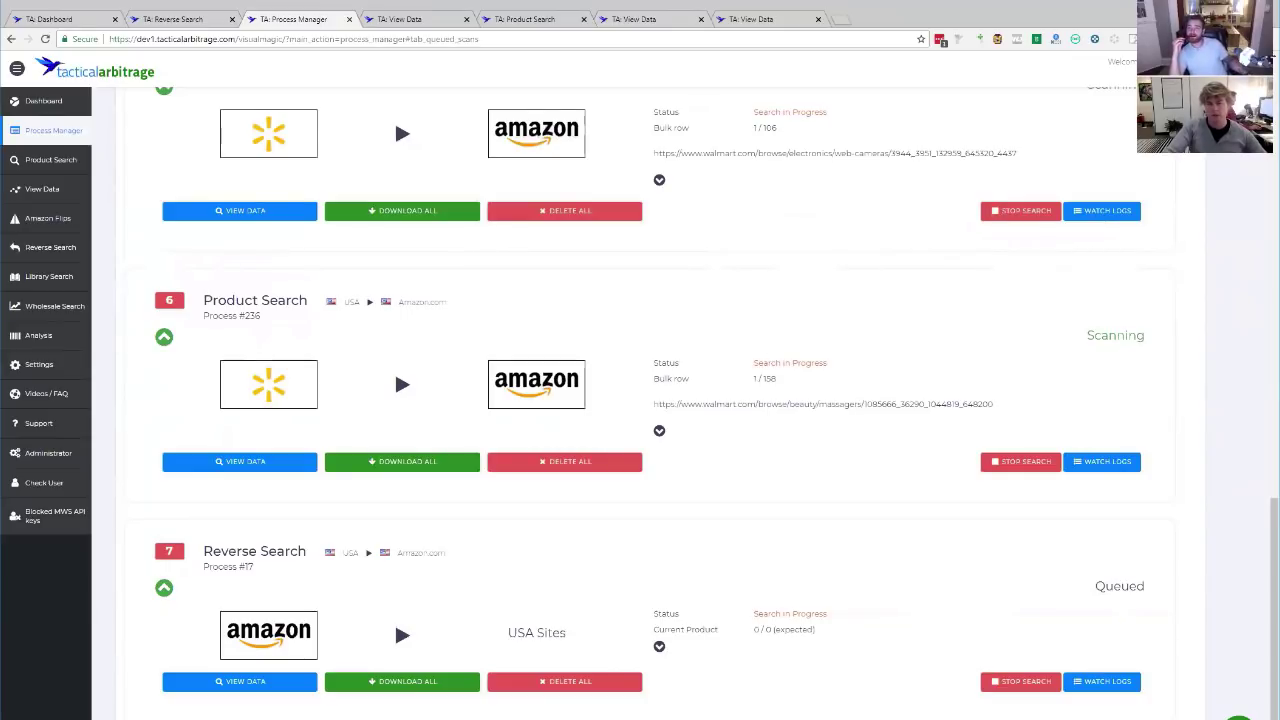
scroll(640, 400, "up", 1)
scroll(640, 400, "up", 10)
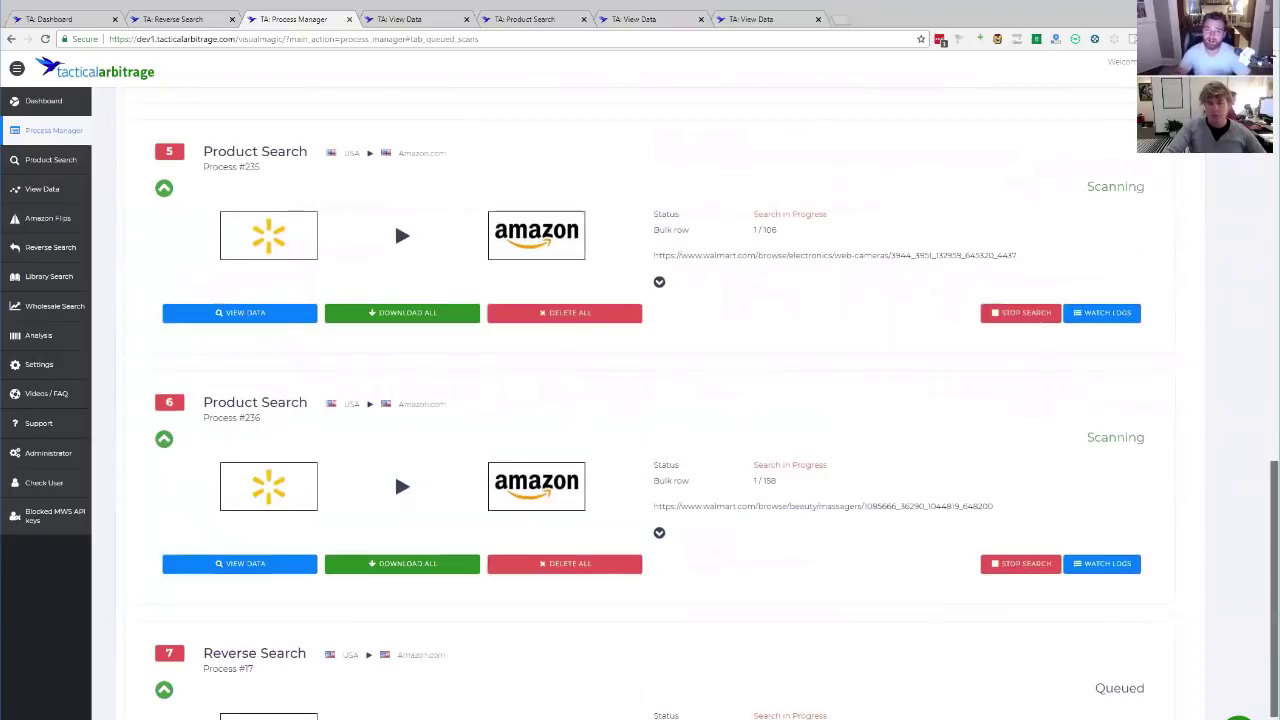
scroll(640, 400, "up", 3)
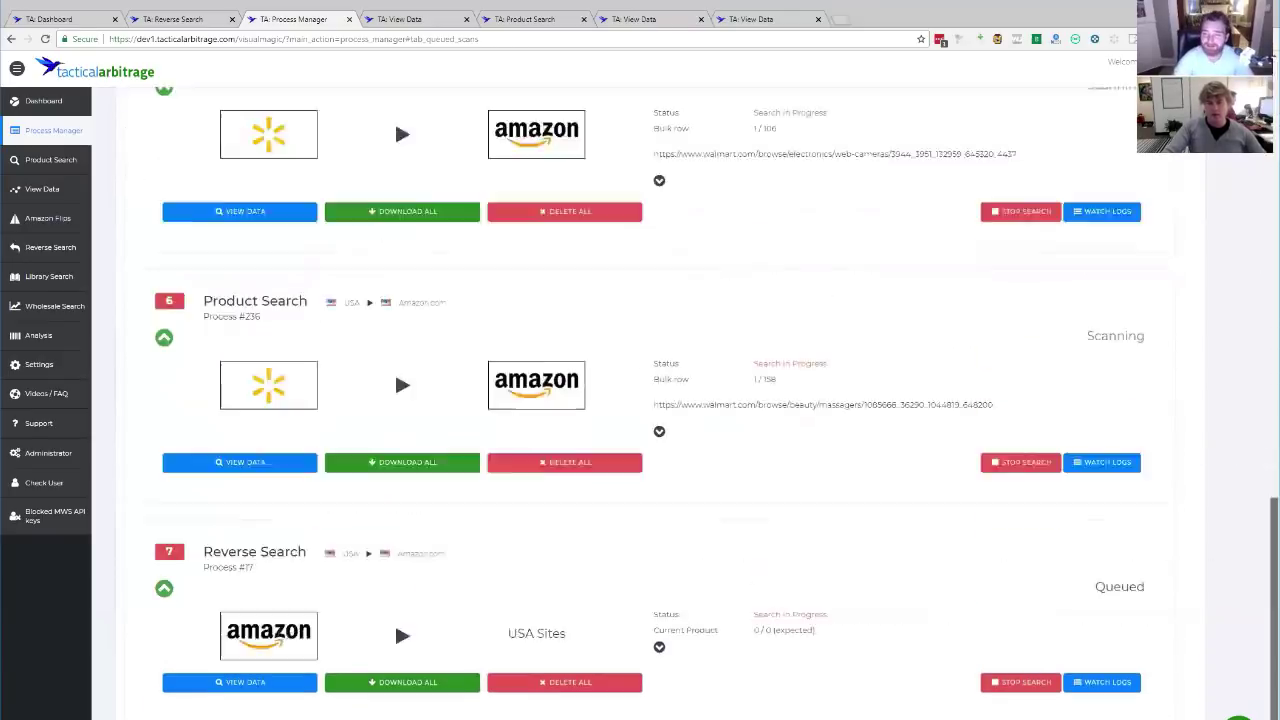
scroll(640, 400, "down", 10)
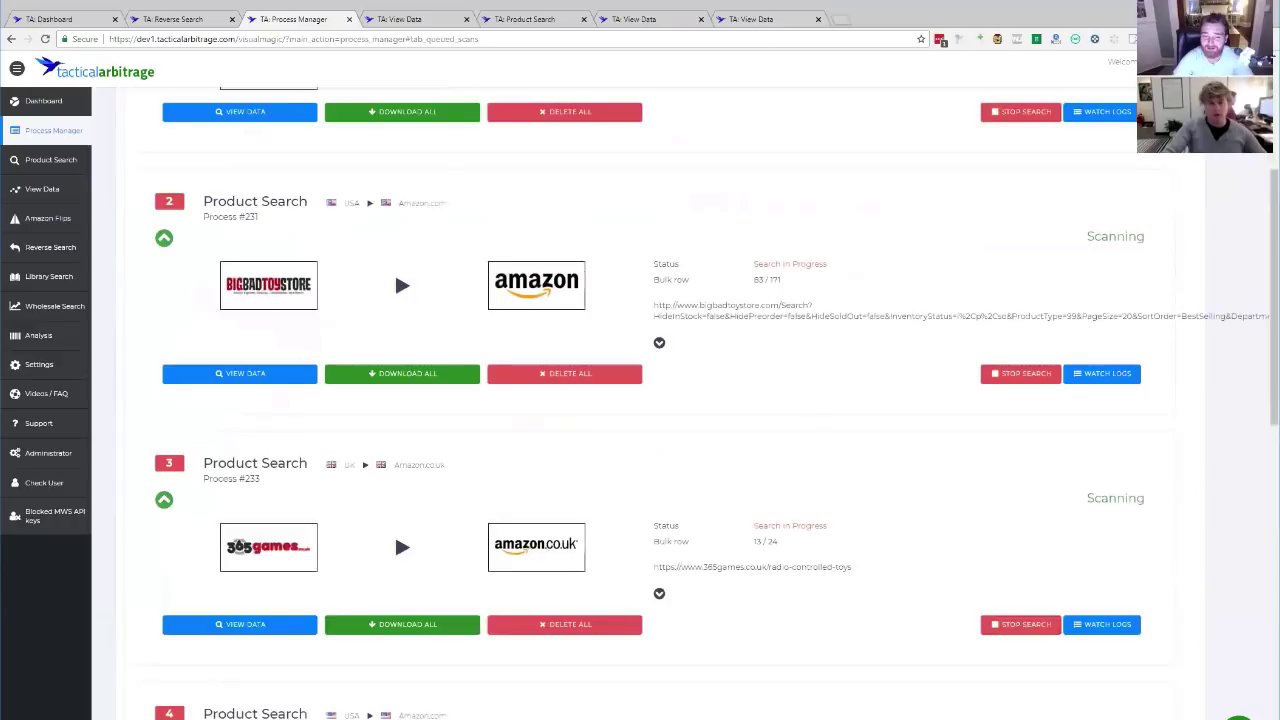
scroll(640, 400, "down", 4)
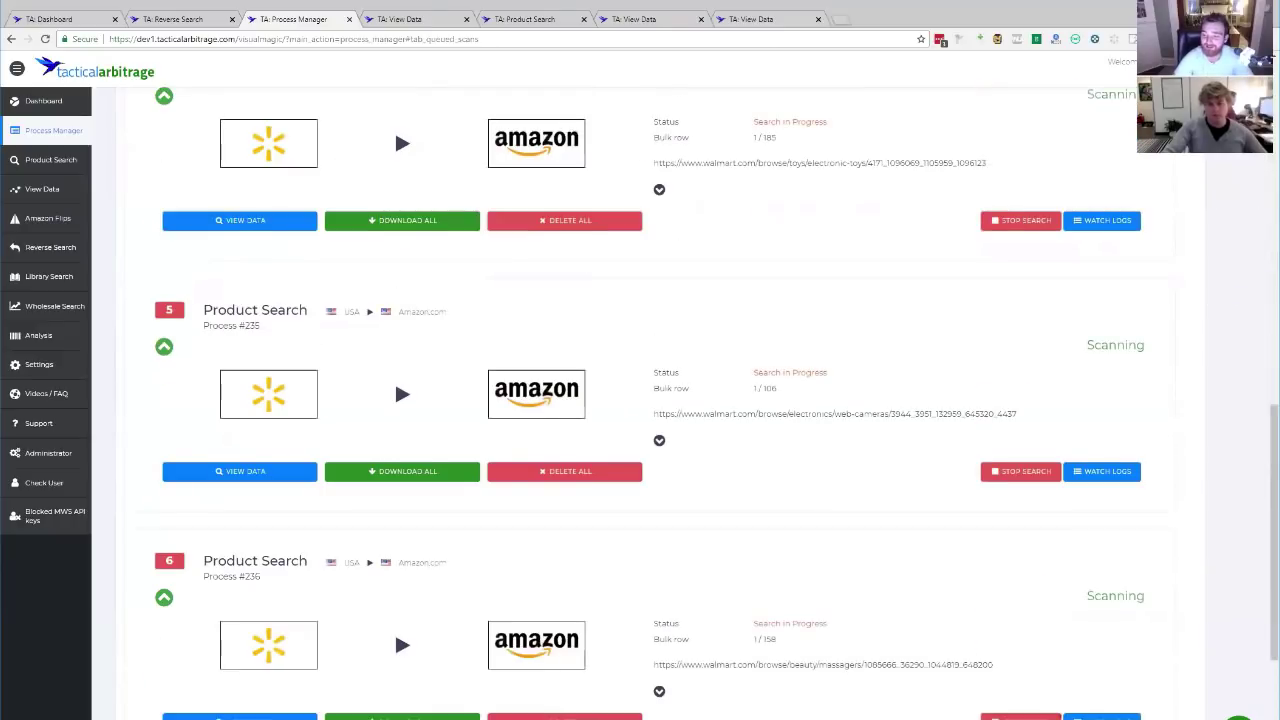
scroll(640, 400, "up", 4)
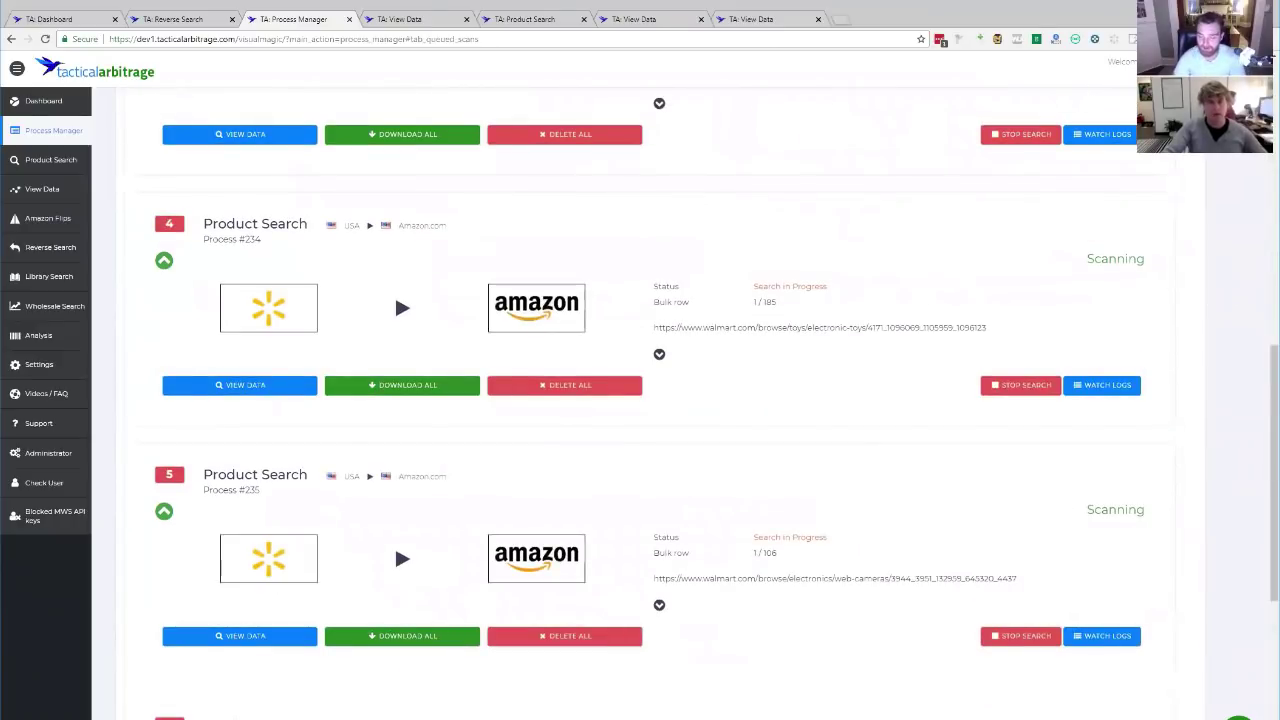
scroll(860, 320, "down", 3)
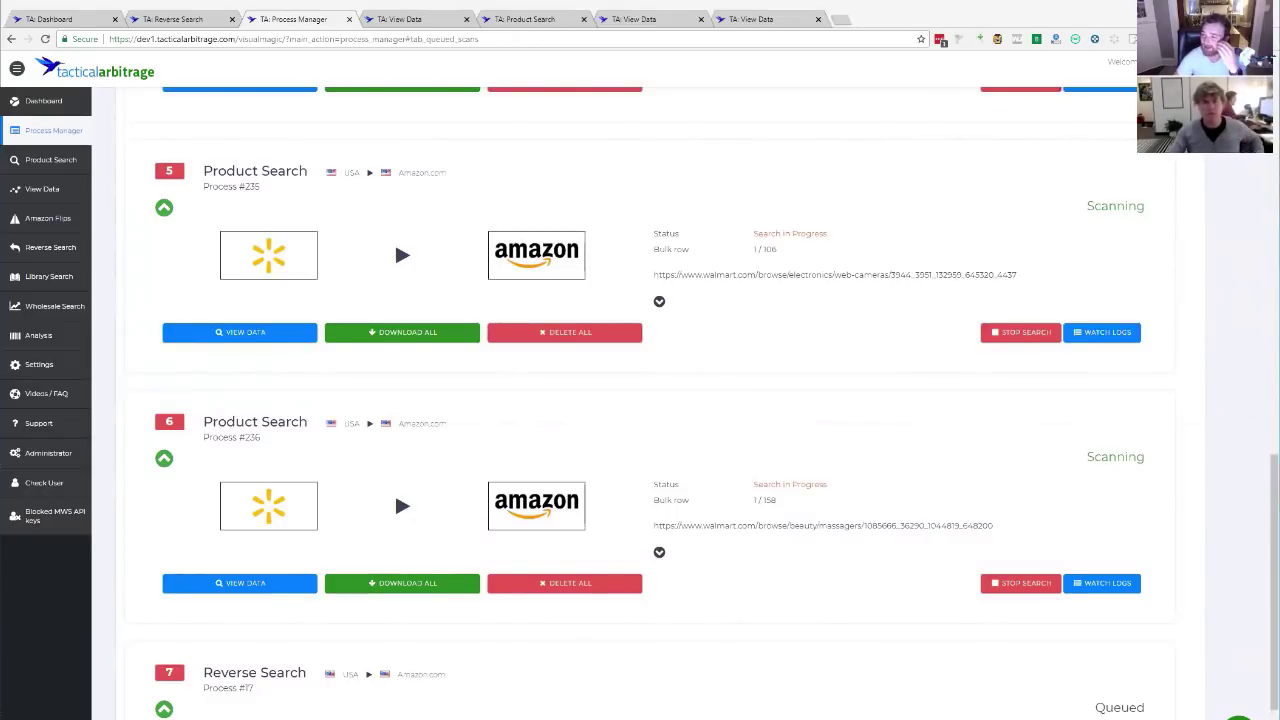
scroll(640, 400, "up", 1)
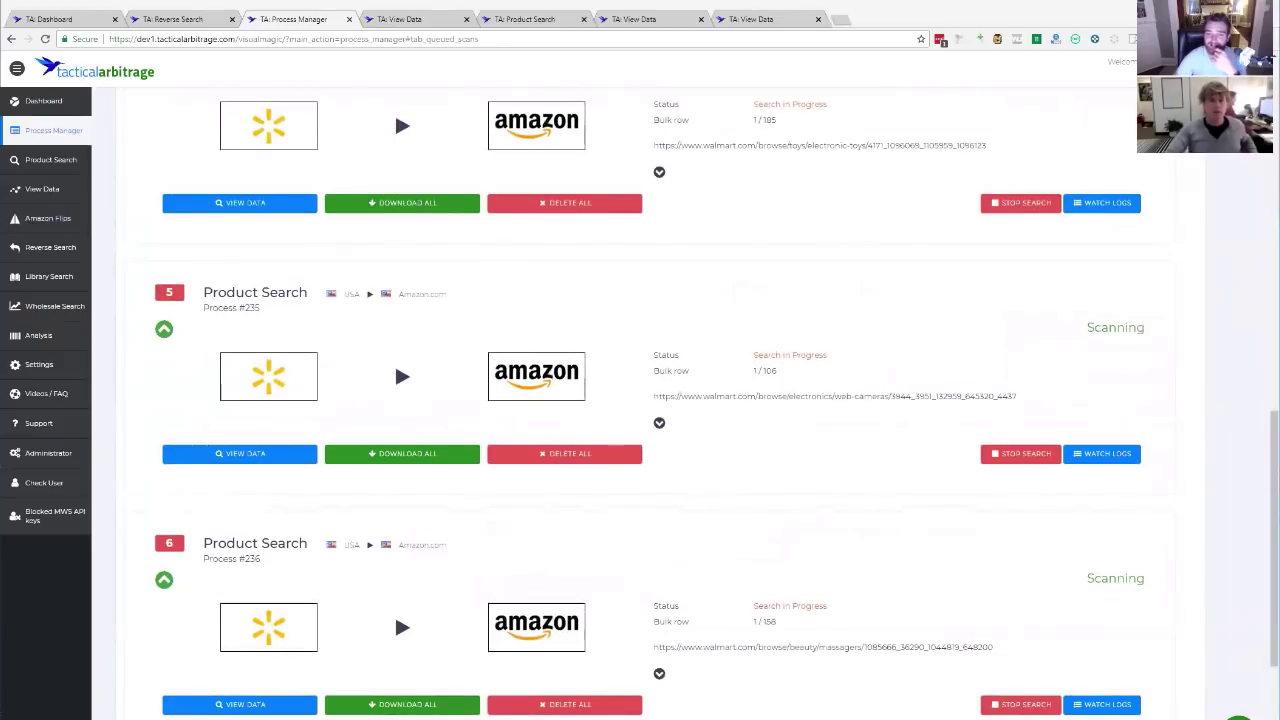